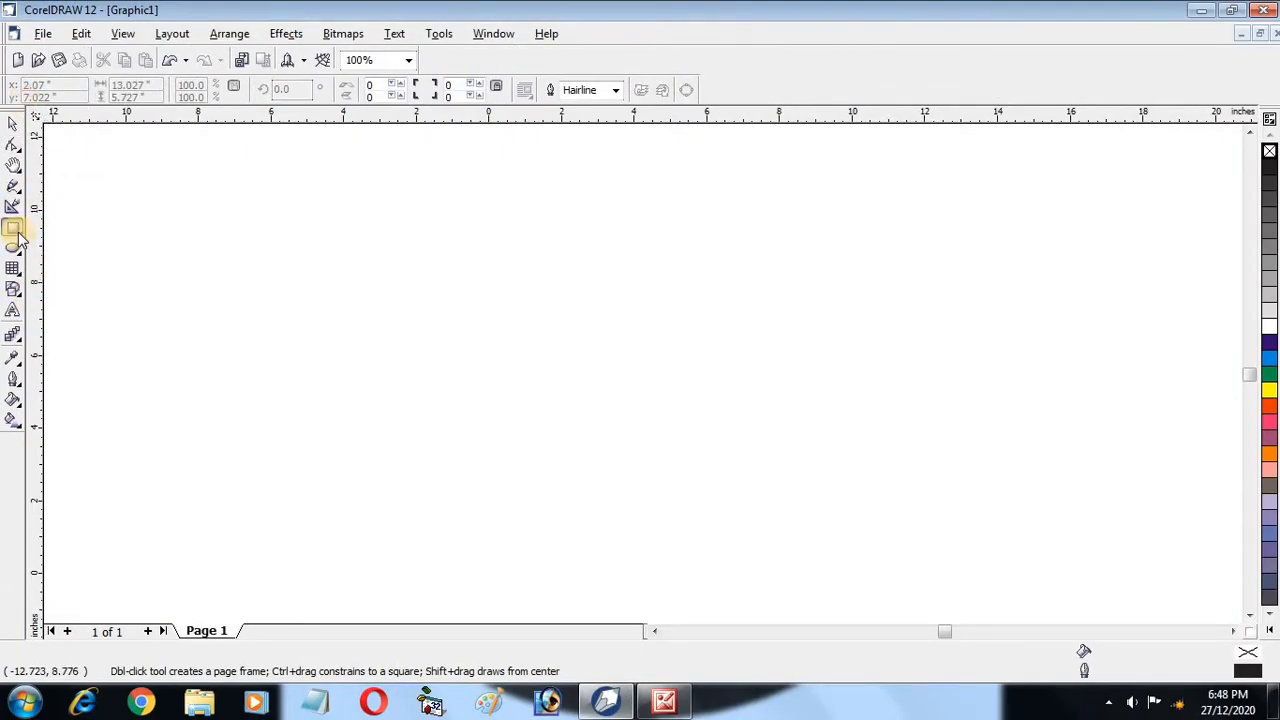
# - Draw a rectangle about 13.5 inches wide and 6.8 inches high with the Rectangle tool
pyautogui.moveTo(277, 232); pyautogui.dragTo(766, 478)
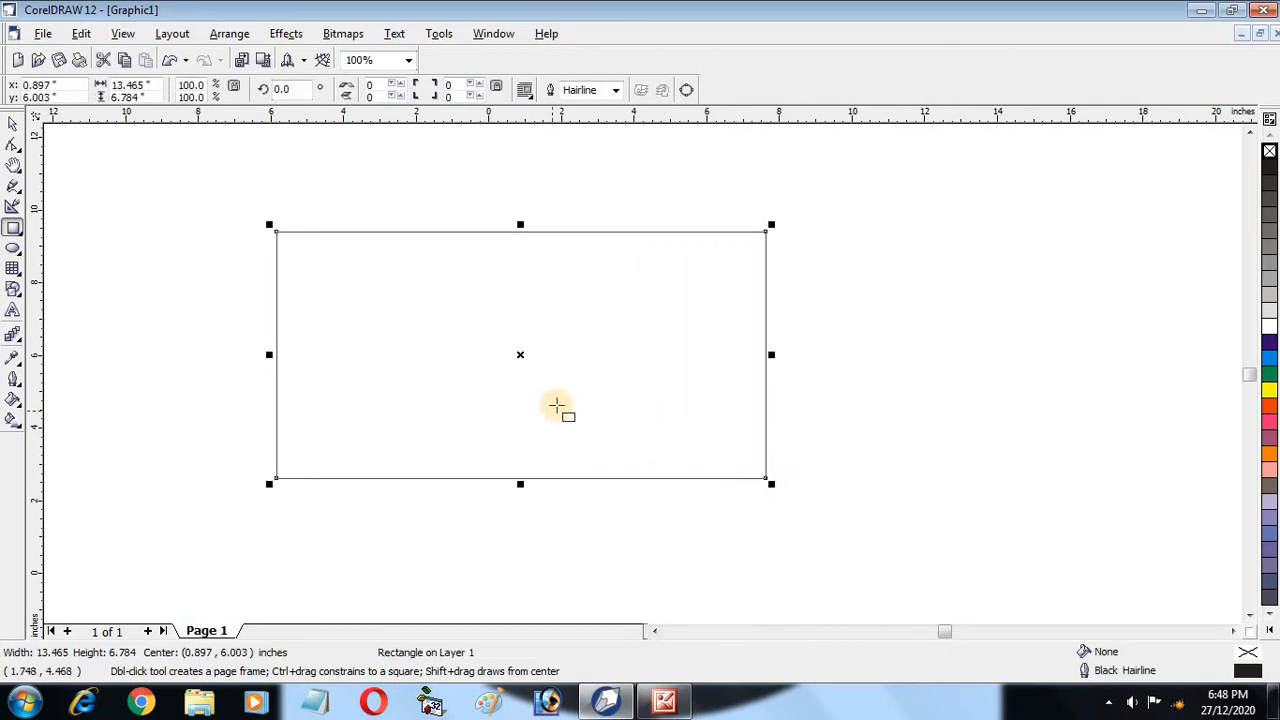
# - Try rounding the rectangle's corners with the Shape tool, first to roundness 100 and again to about 59, undoing the rounding each time
pyautogui.click(13, 145)
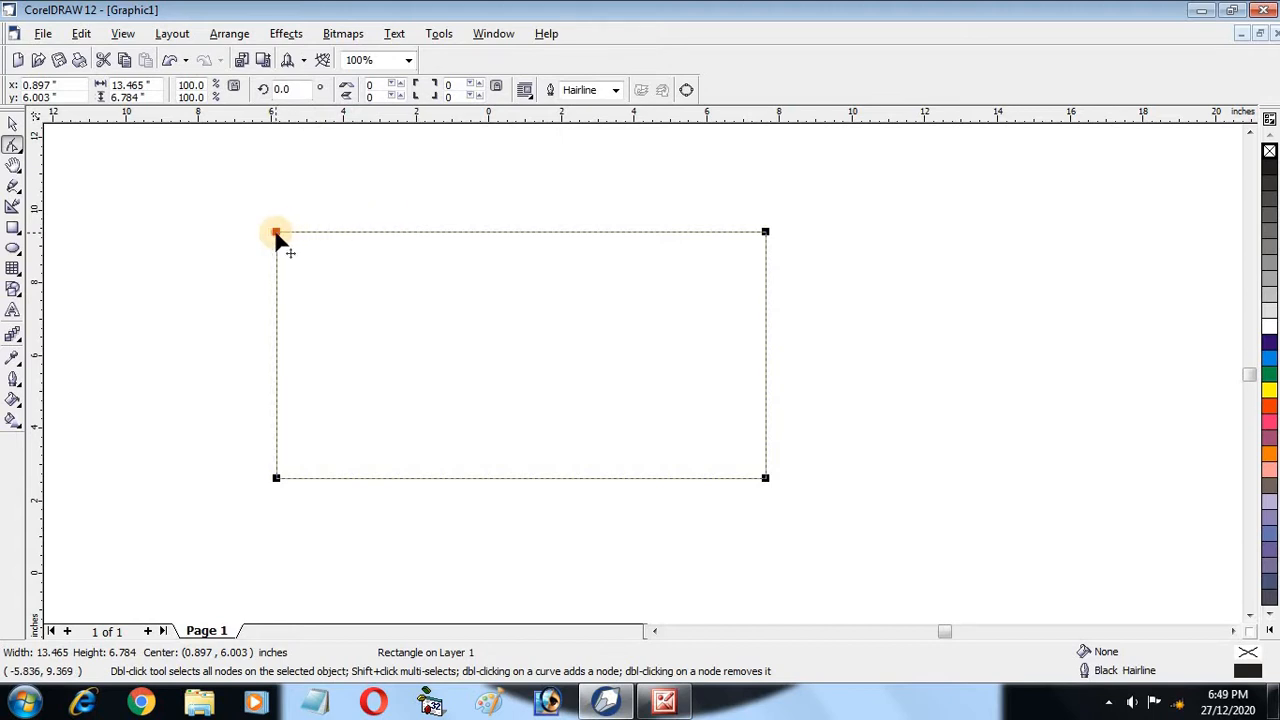
pyautogui.moveTo(276, 232); pyautogui.dragTo(443, 316)
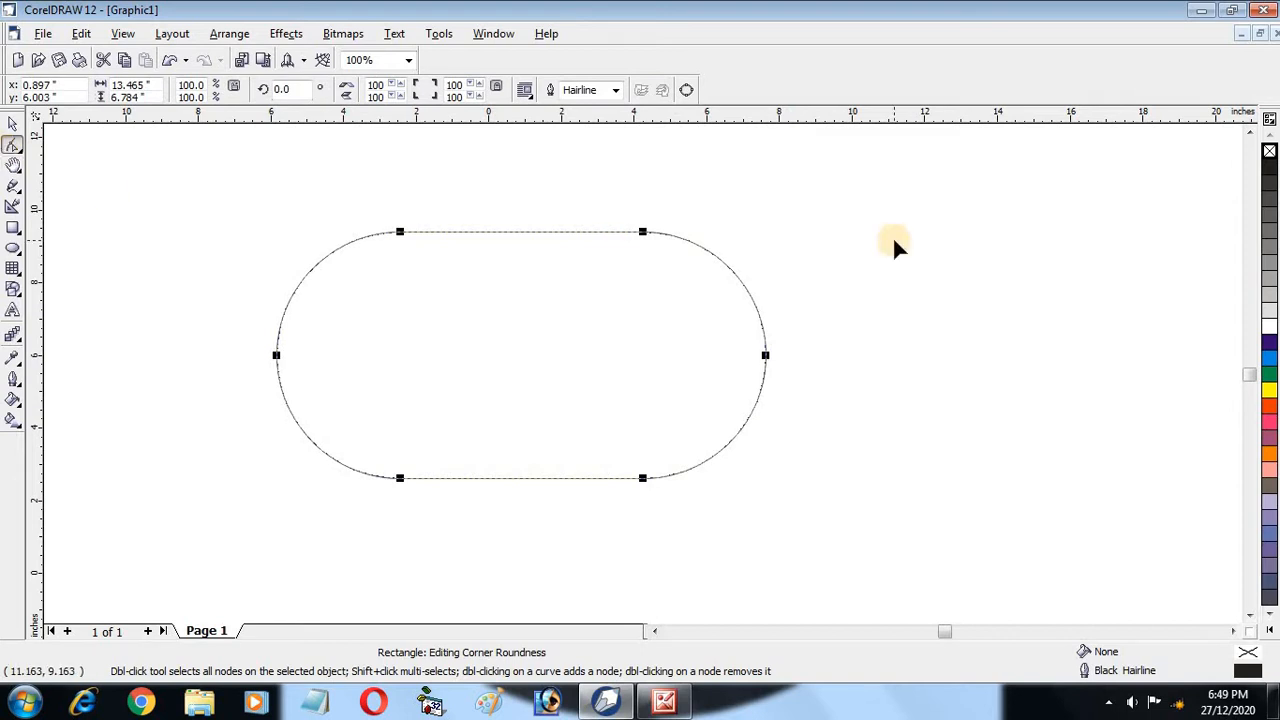
pyautogui.hotkey('ctrl', 'z')
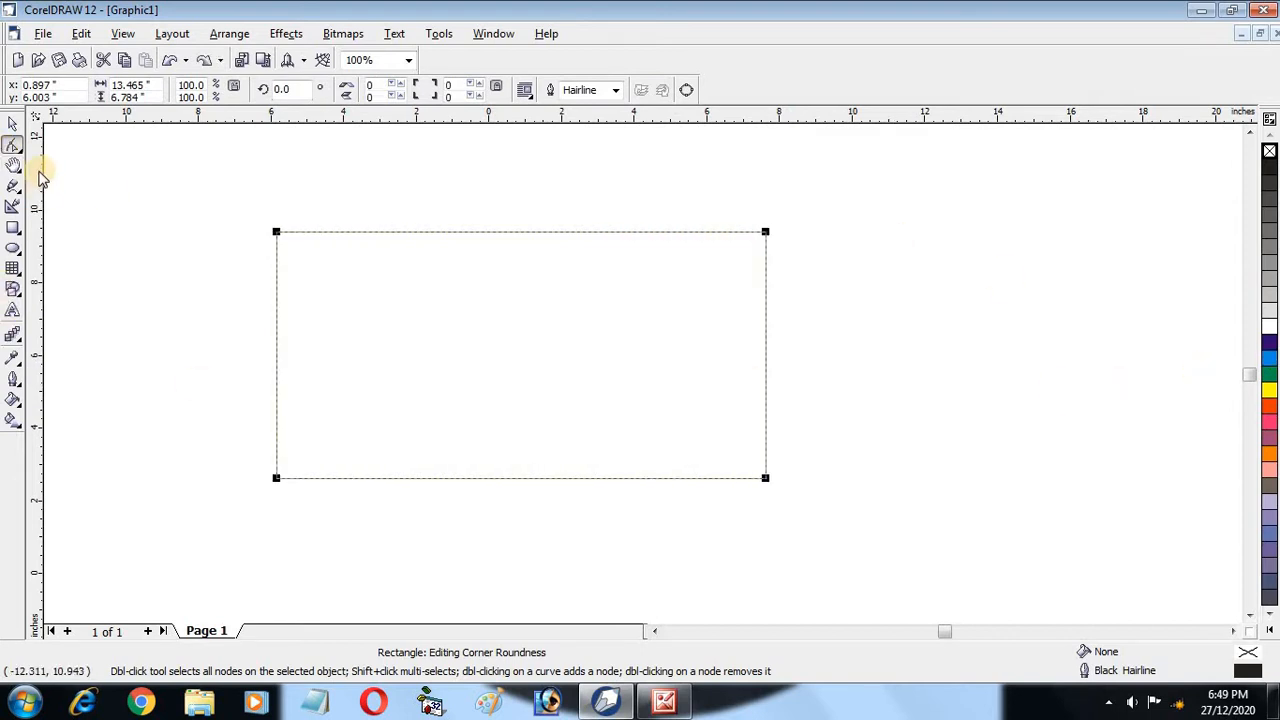
pyautogui.moveTo(275, 230); pyautogui.dragTo(345, 277)
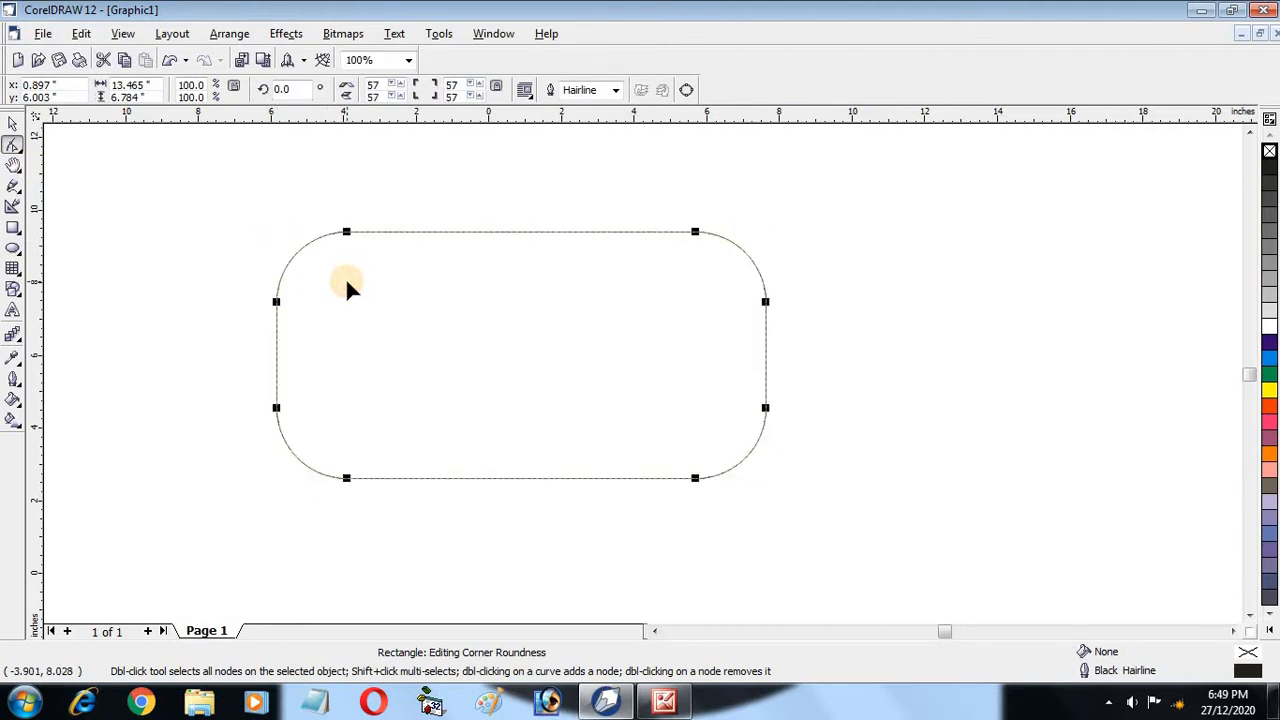
pyautogui.moveTo(349, 231); pyautogui.dragTo(351, 261)
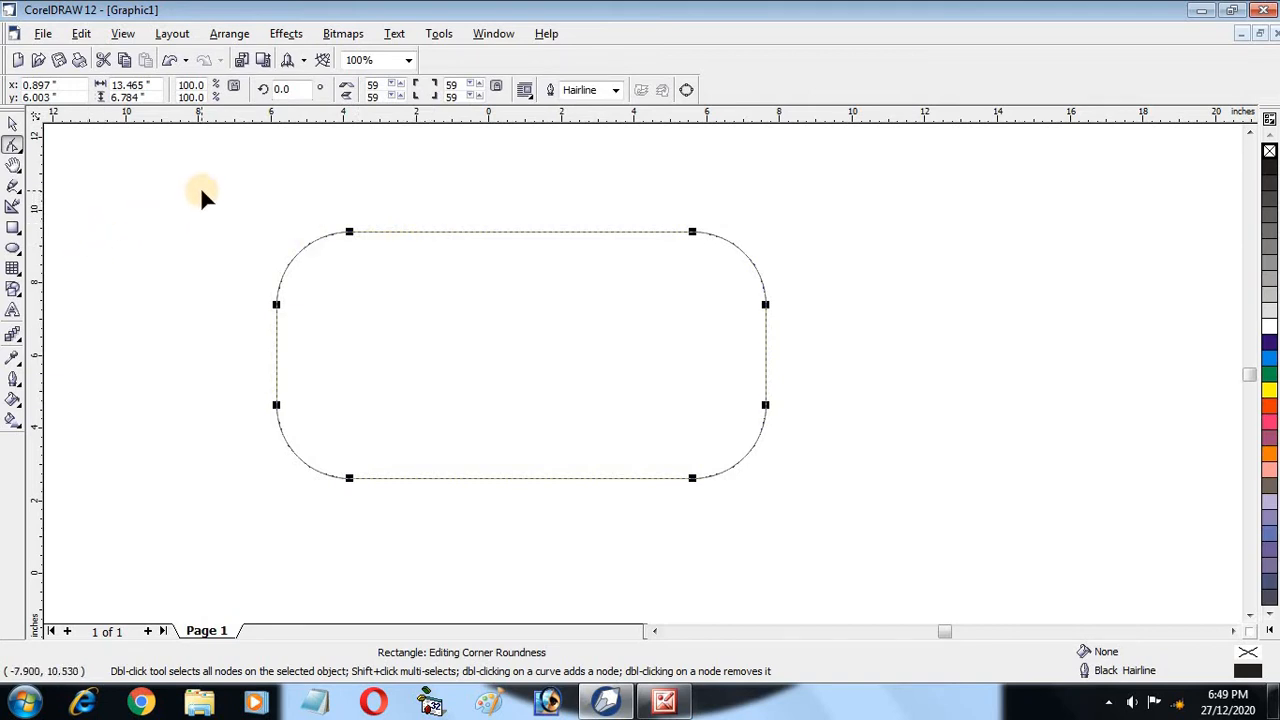
pyautogui.hotkey('ctrl', 'z')
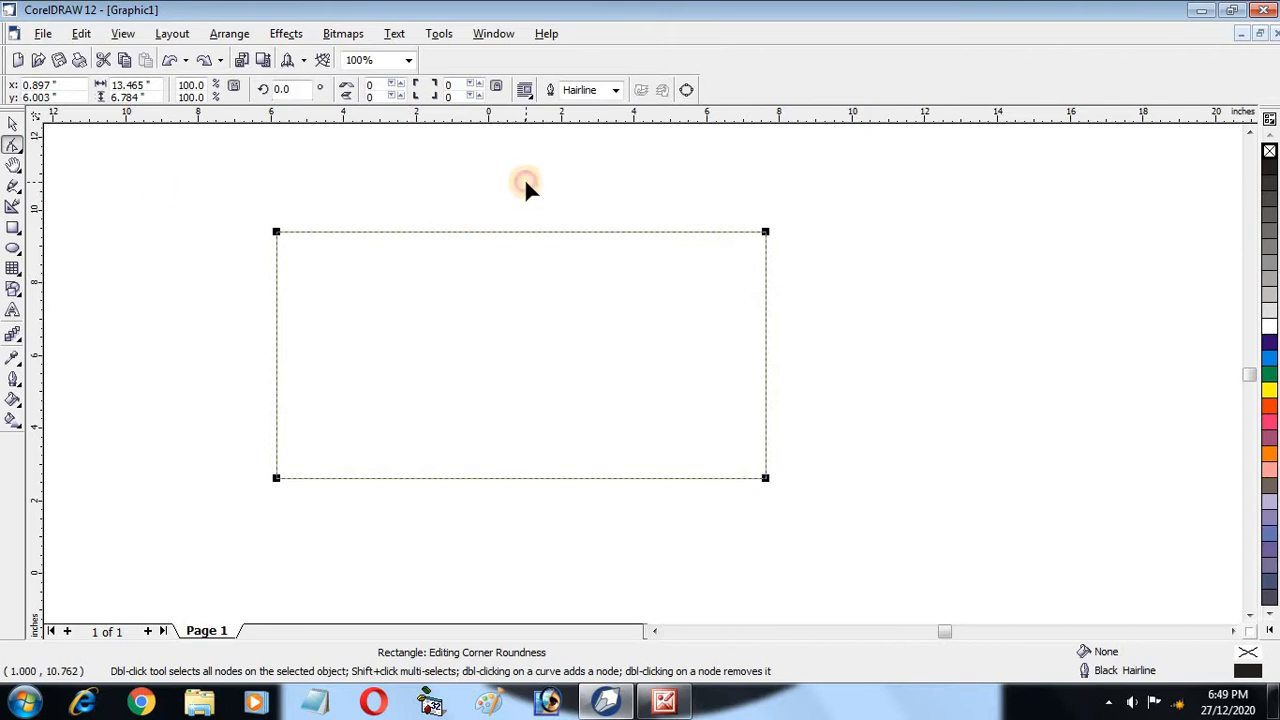
# - Select the rectangle and convert it to curves
pyautogui.click(12, 124)
pyautogui.click(518, 316)
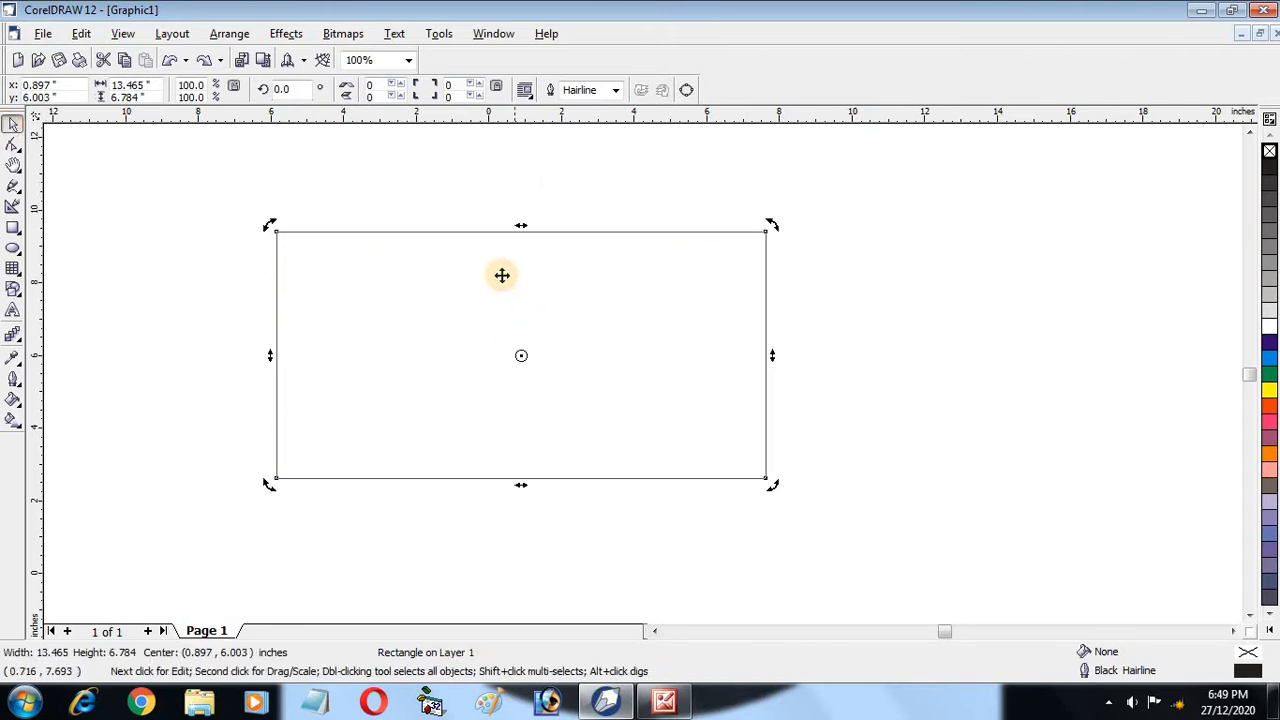
pyautogui.click(12, 125)
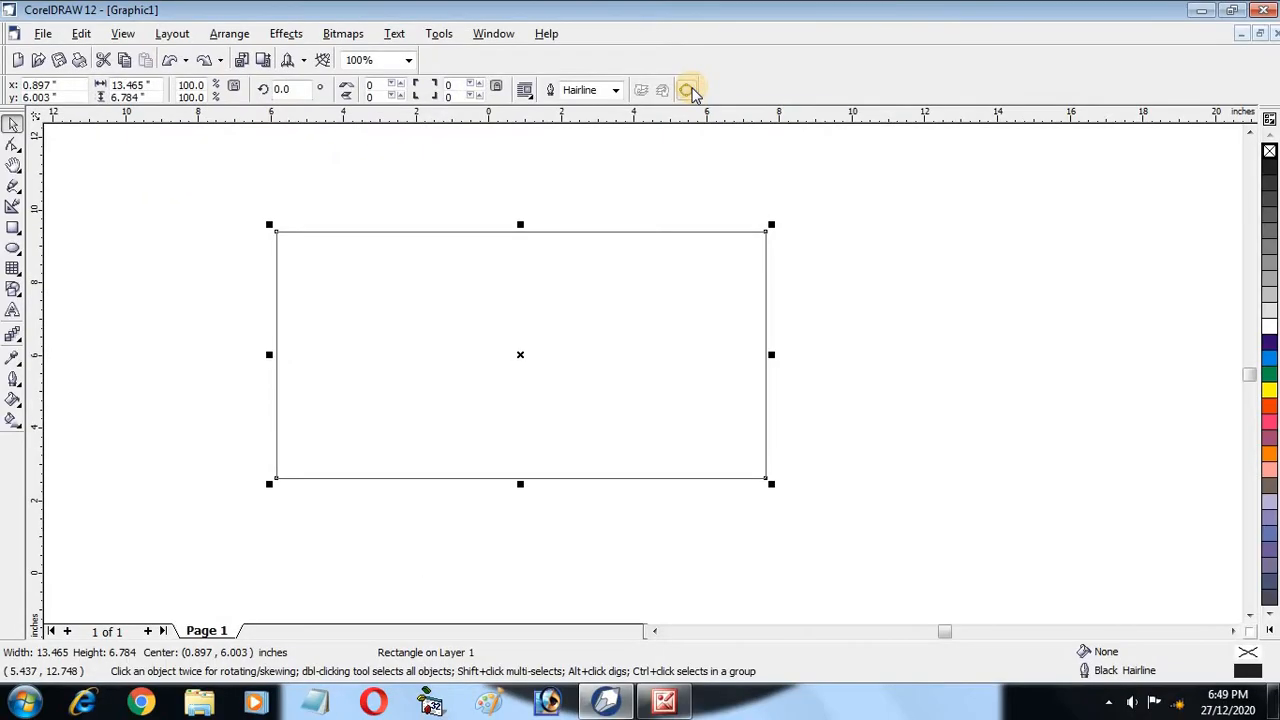
pyautogui.click(686, 94)
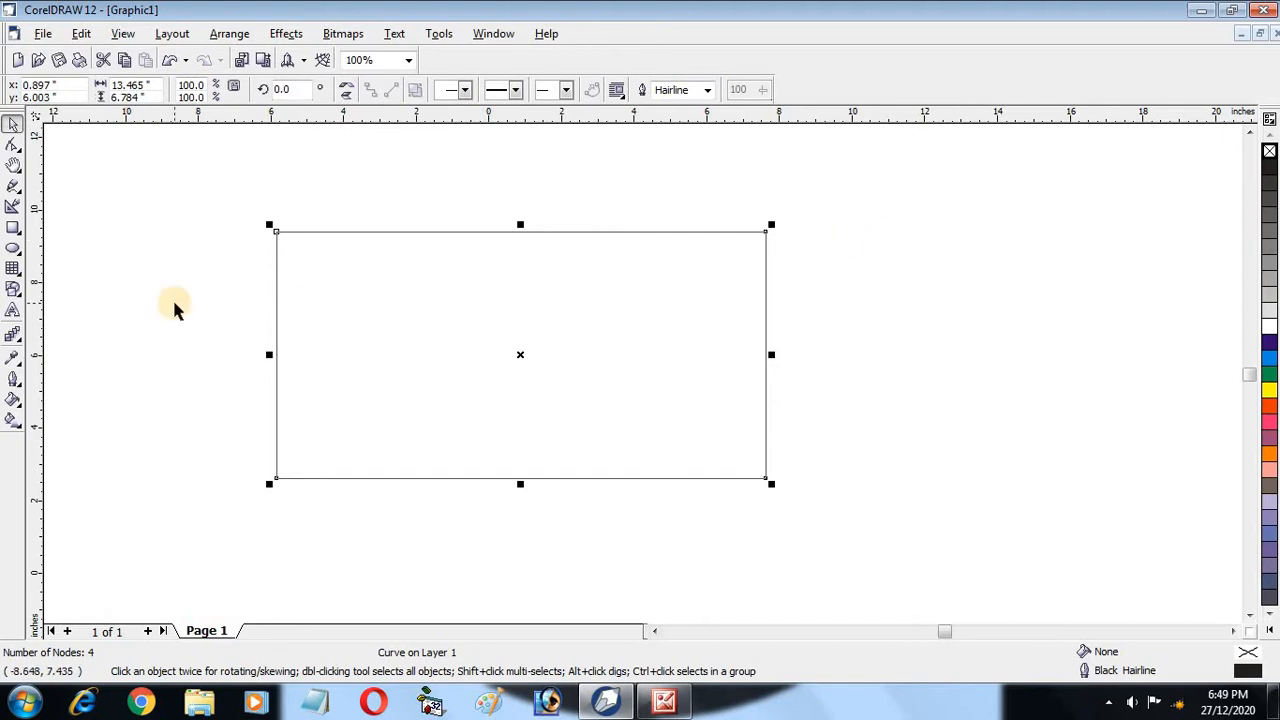
# - Move the curve's upper-left node inward to about (-2.4, 6.5) and its lower-right node to about (5.3, 3.6) with the Shape tool
pyautogui.click(13, 145)
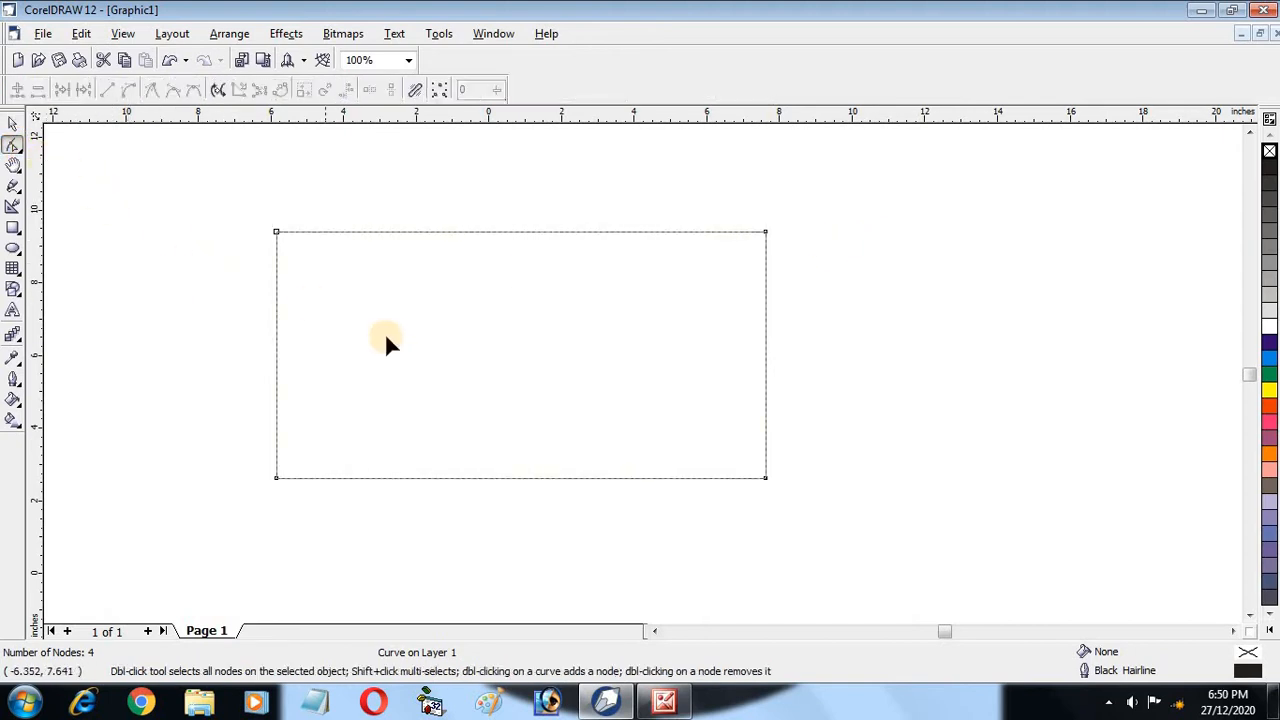
pyautogui.scroll(1, 390, 342)
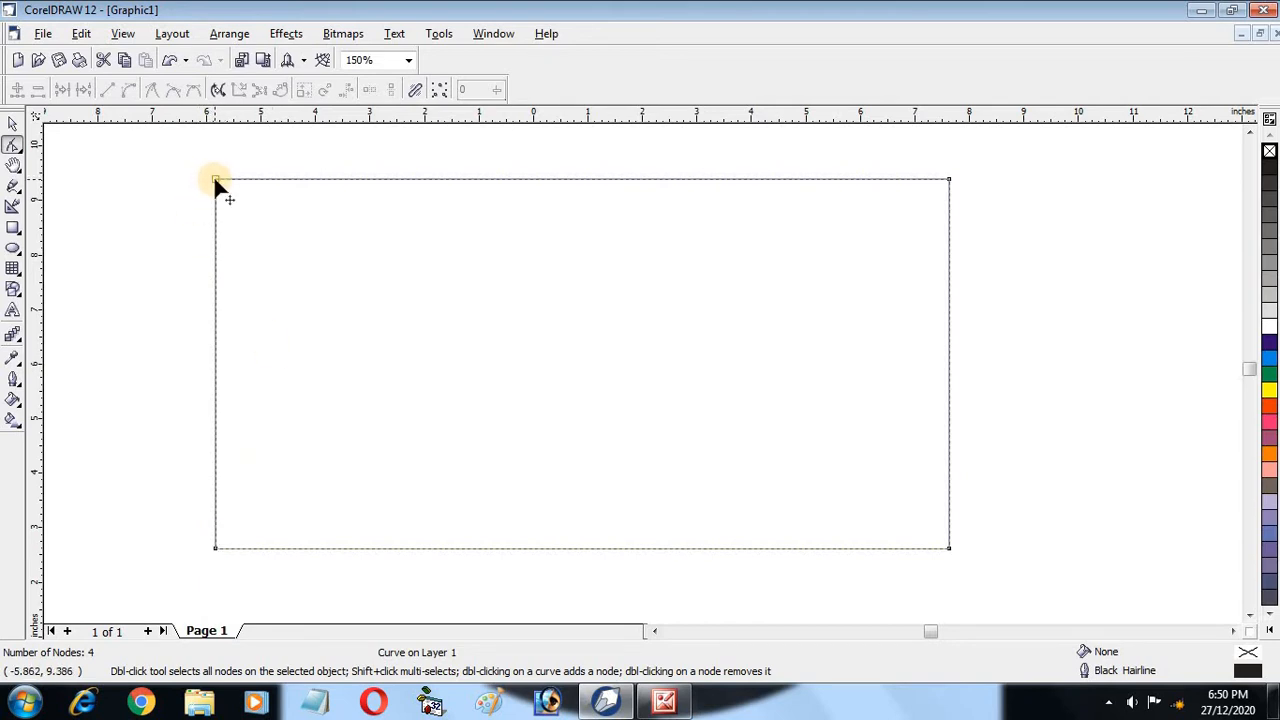
pyautogui.moveTo(215, 181); pyautogui.dragTo(401, 337)
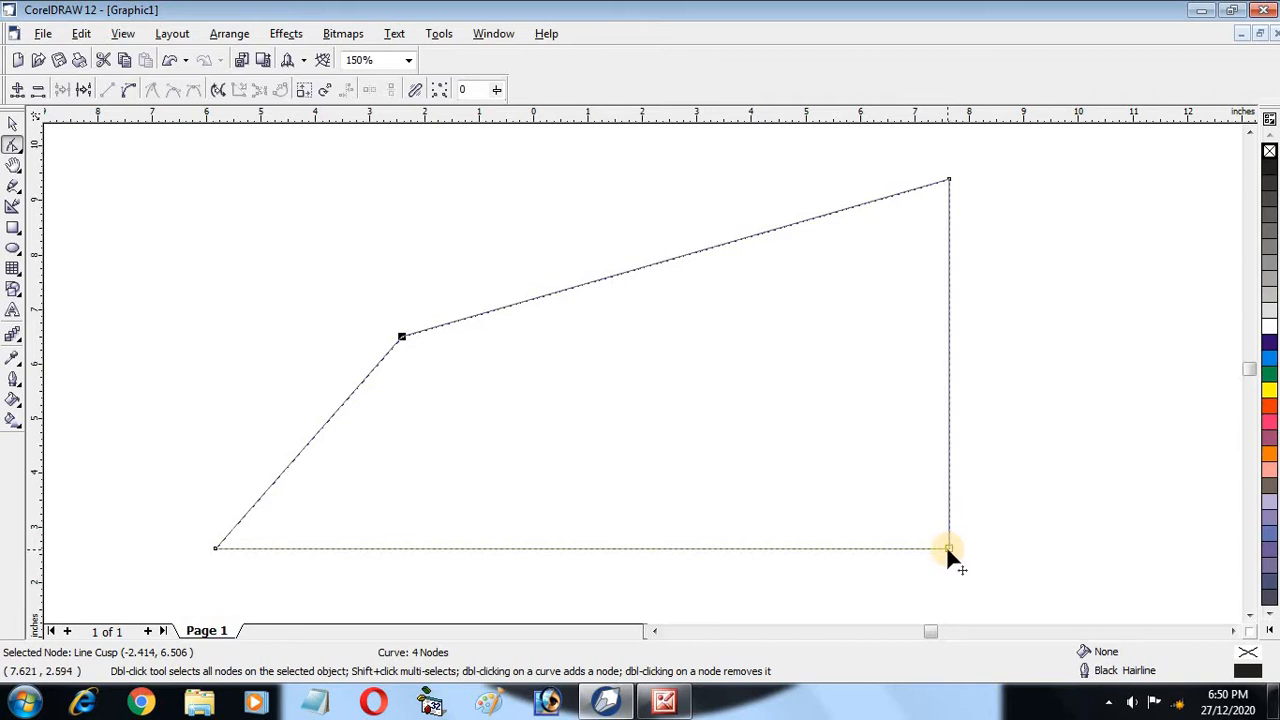
pyautogui.moveTo(946, 545); pyautogui.dragTo(819, 495)
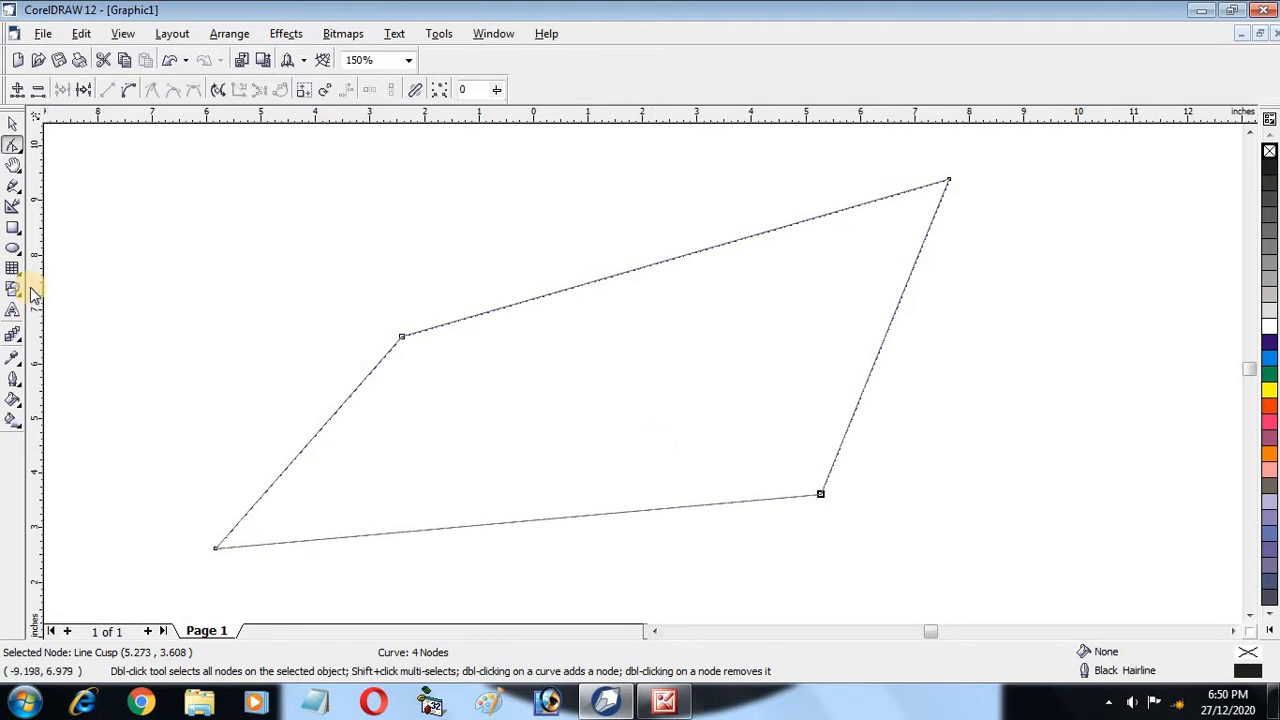
# - Try drawing an ellipse about 3.3 by 2.3 inches beside the shape, open it into a pie ending near 62 degrees, and undo both
pyautogui.click(13, 248)
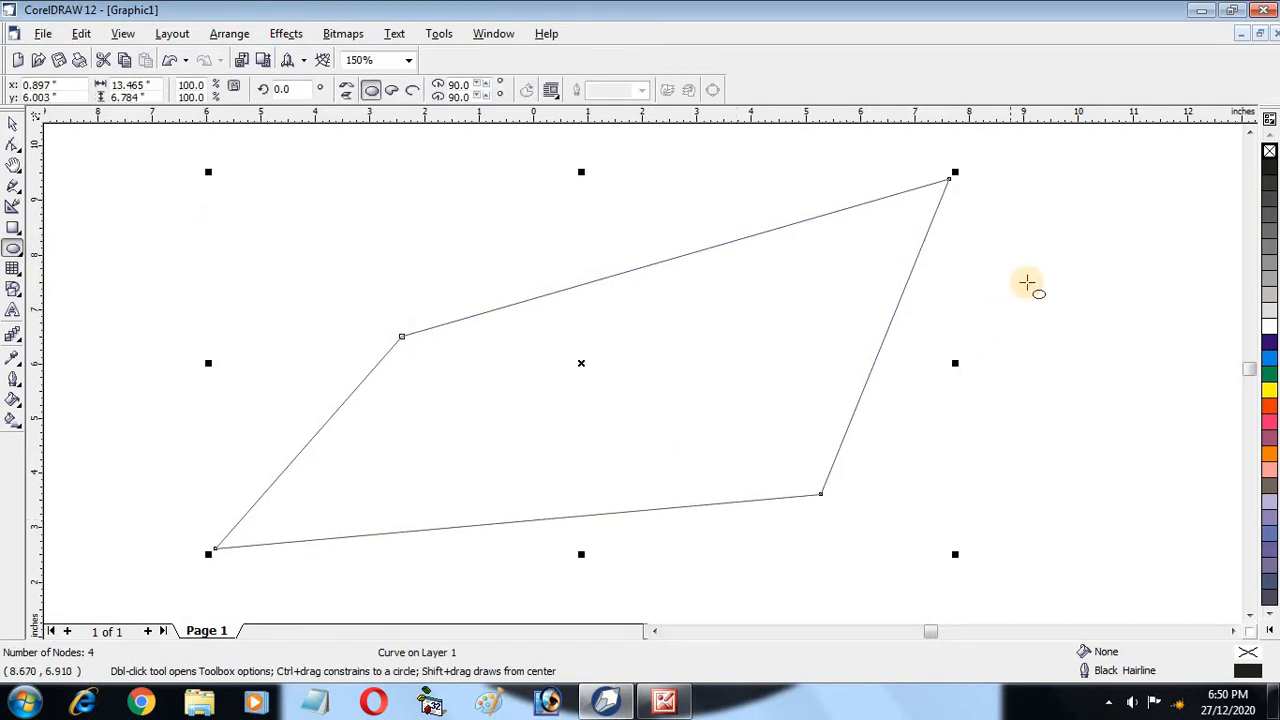
pyautogui.moveTo(1028, 282)
pyautogui.mouseDown()
pyautogui.moveTo(1211, 391)
pyautogui.moveTo(1213, 405)
pyautogui.mouseUp()
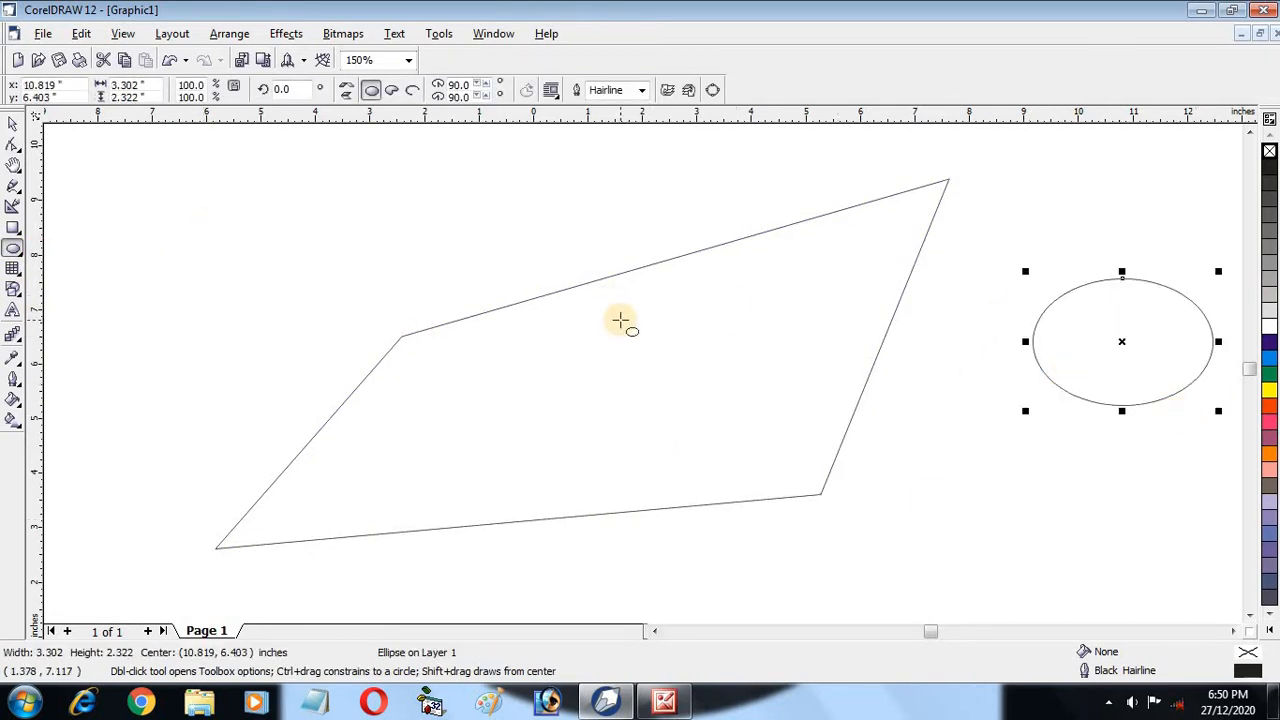
pyautogui.click(13, 147)
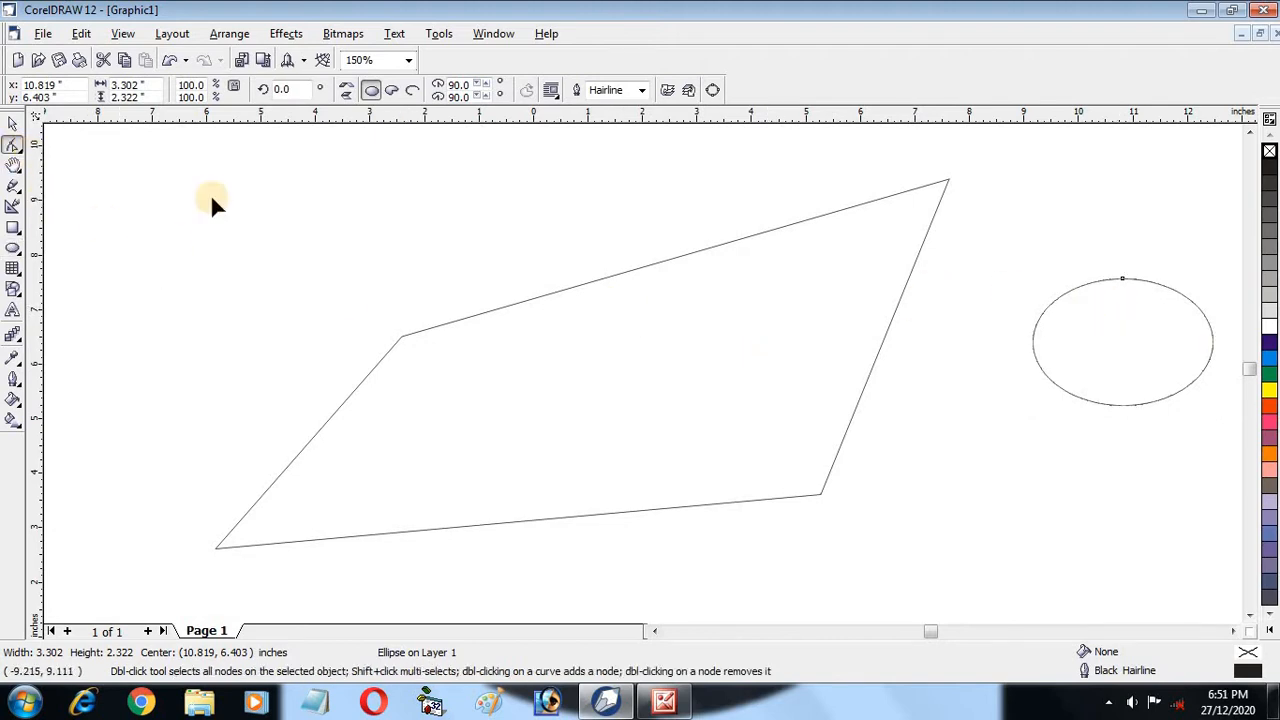
pyautogui.moveTo(1121, 280); pyautogui.dragTo(1169, 287)
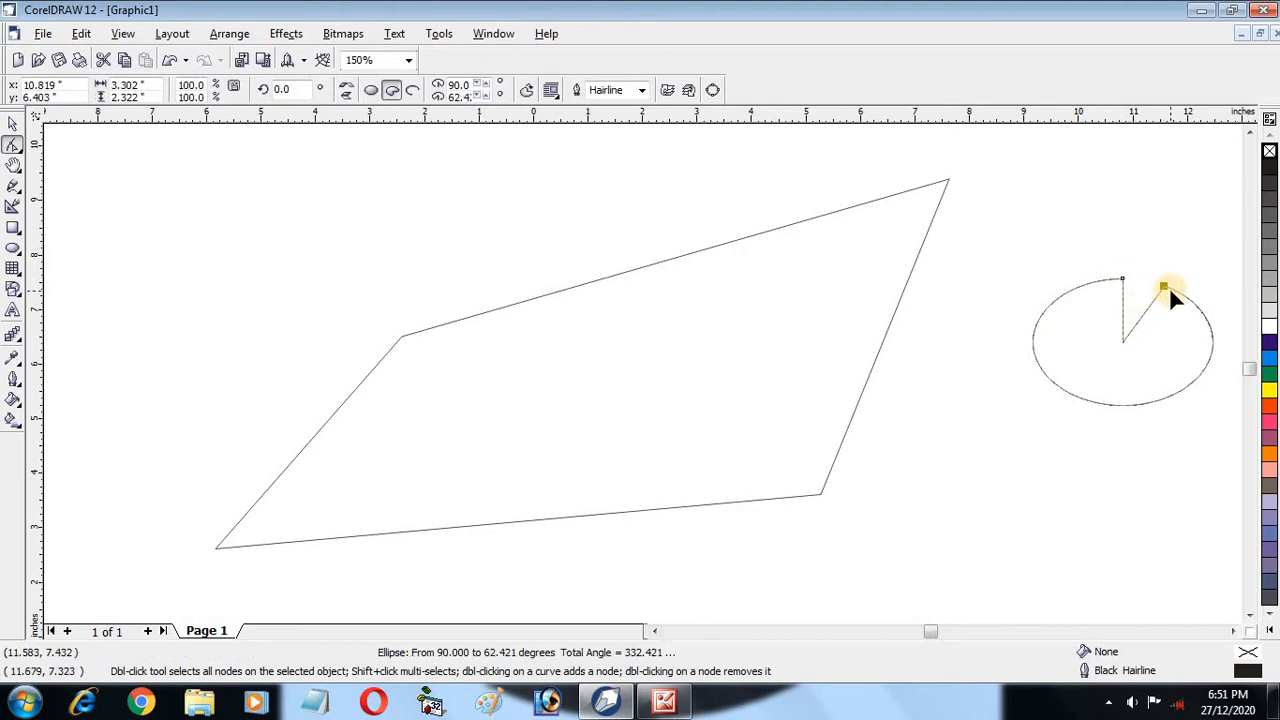
pyautogui.hotkey('ctrl', 'z')
pyautogui.hotkey('ctrl', 'z')
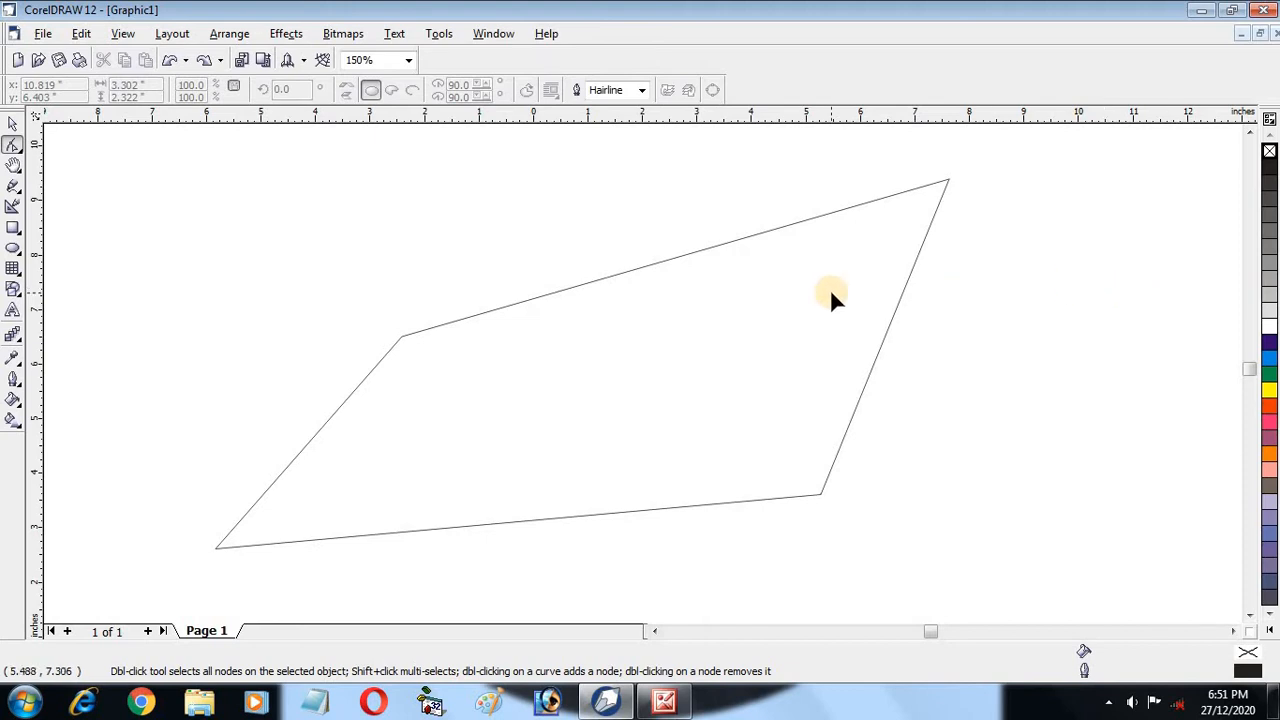
# - Undo both corner node moves on the four-sided shape
pyautogui.hotkey('ctrl', 'z')
pyautogui.hotkey('ctrl', 'z')
pyautogui.hotkey('ctrl', 'z')
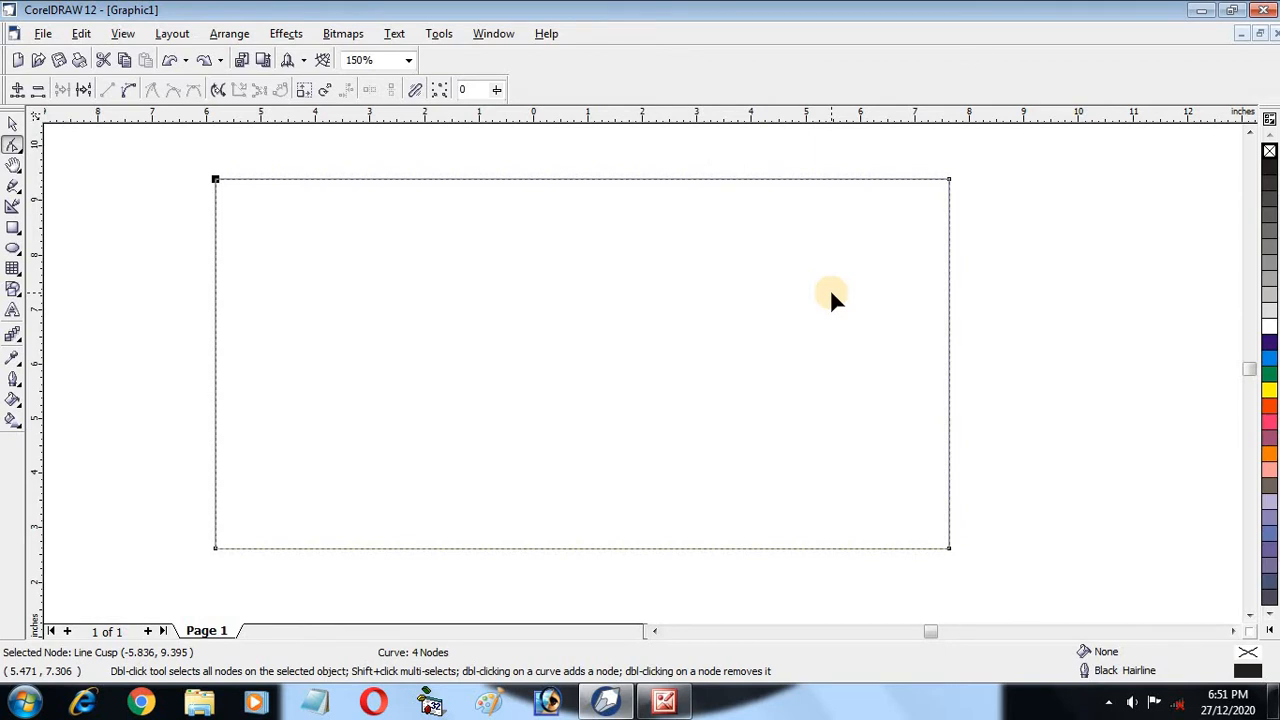
pyautogui.click(15, 147)
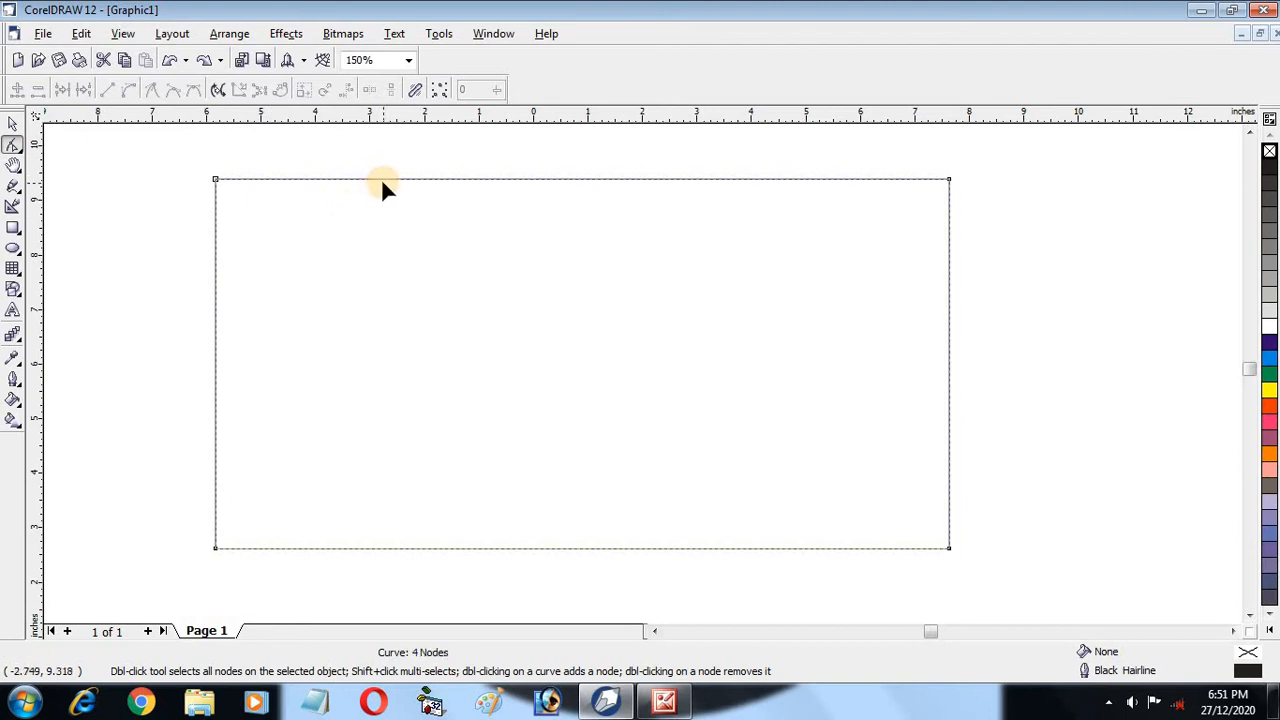
pyautogui.click(349, 179)
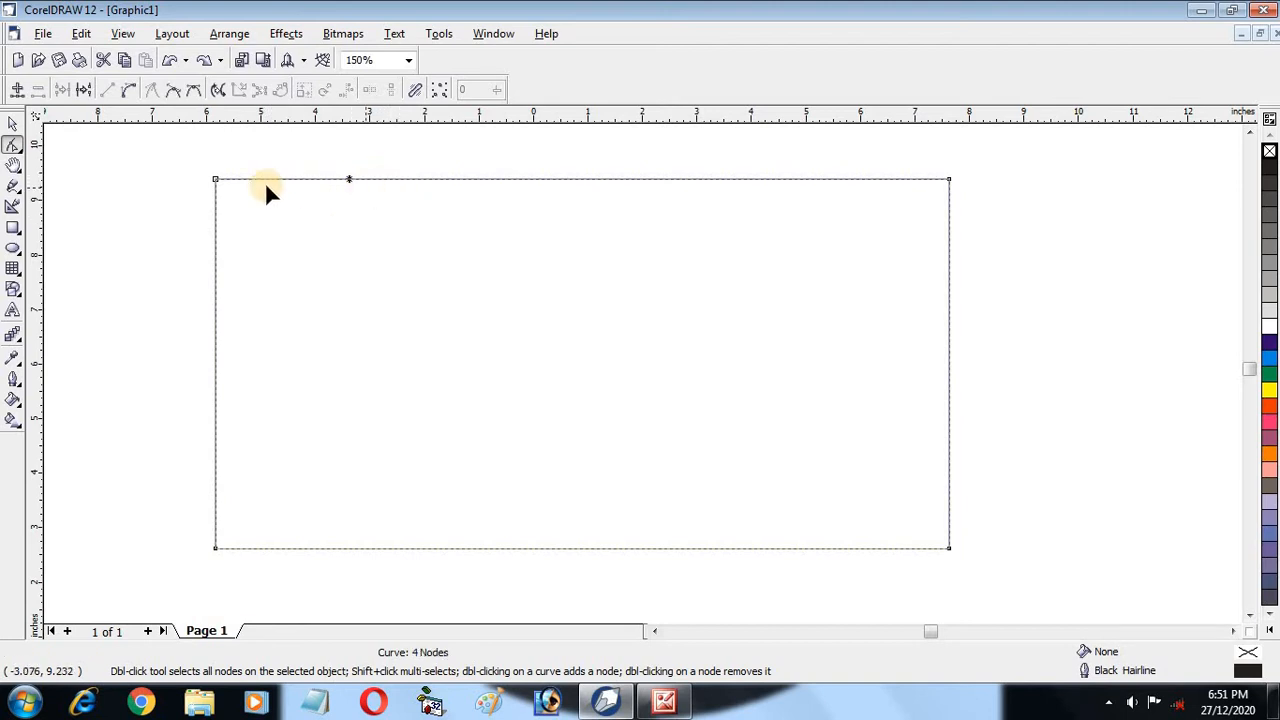
pyautogui.click(13, 123)
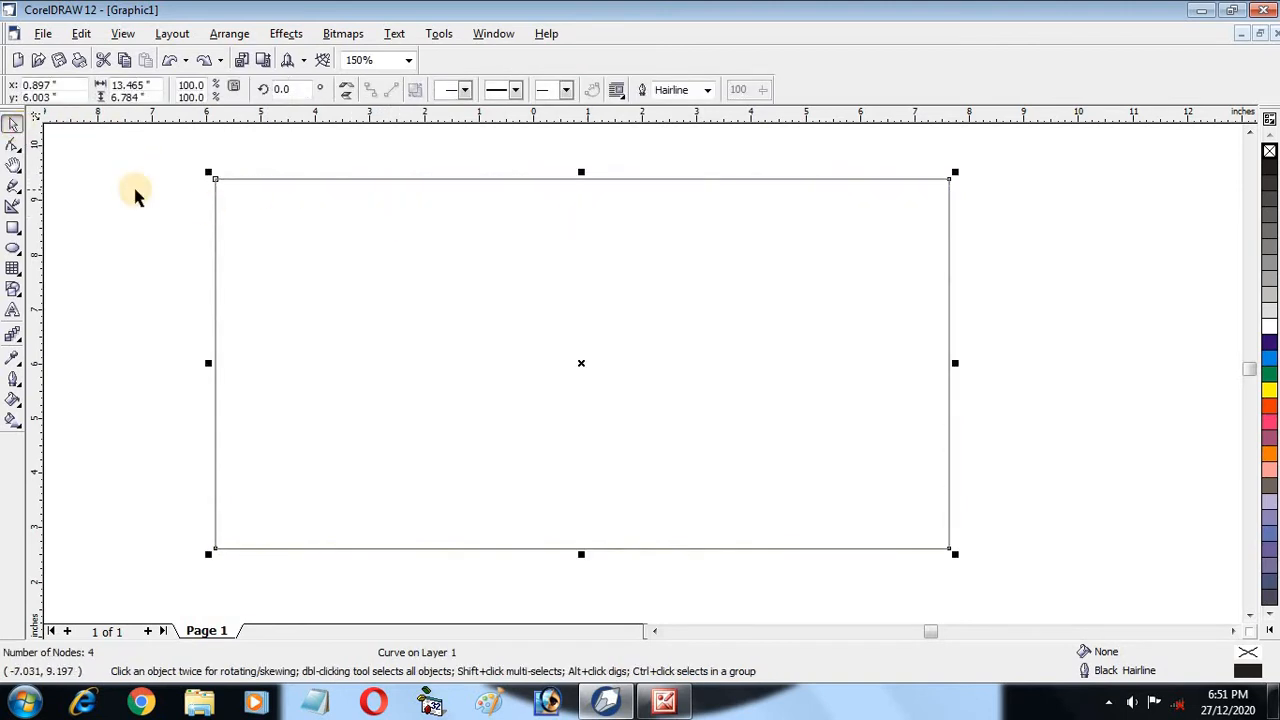
pyautogui.click(13, 145)
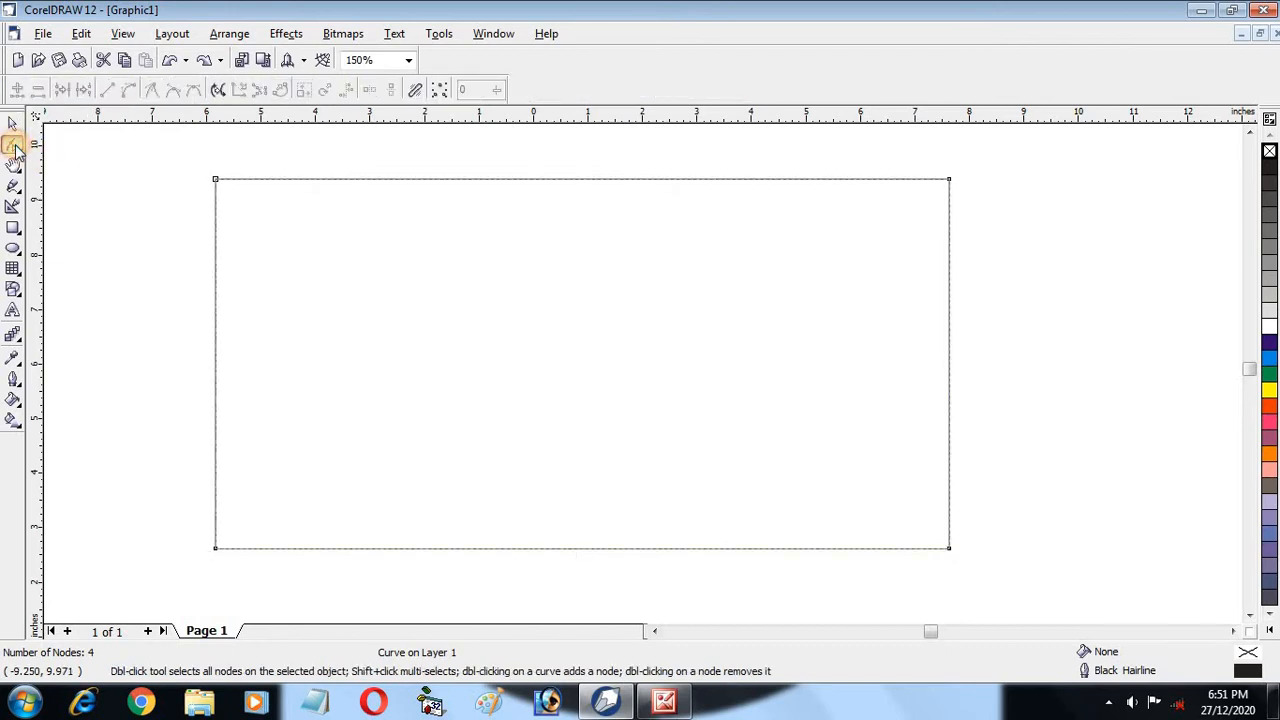
pyautogui.click(571, 215)
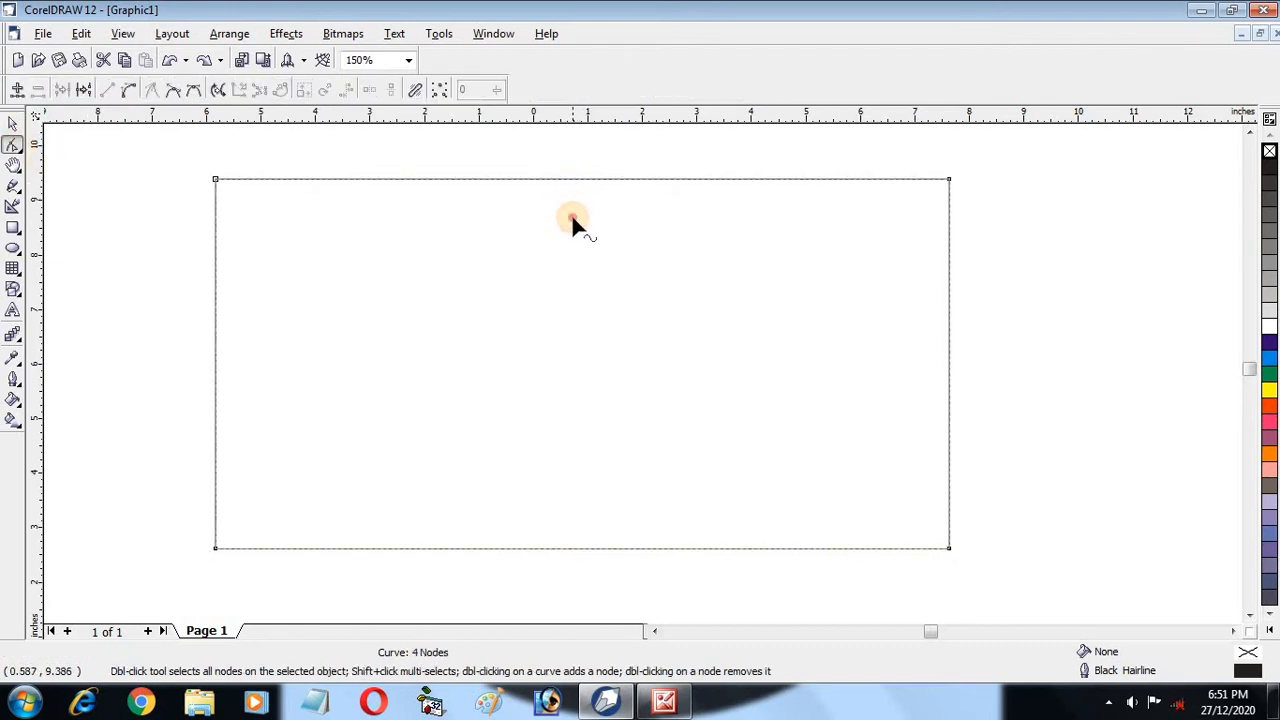
pyautogui.doubleClick(563, 179)
# - Try converting the rectangle's upper edge to a curve and bending its middle downward about 2.8 inches, and undo the bend and conversion
pyautogui.click(949, 181)
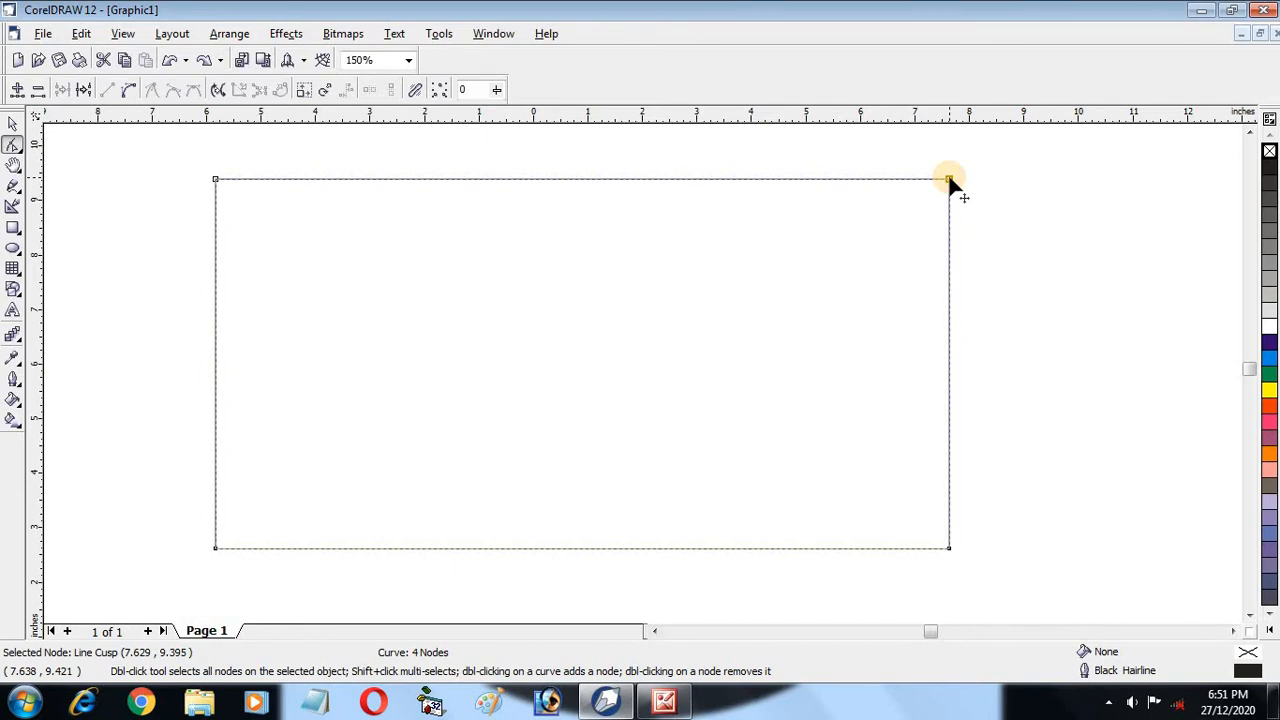
pyautogui.click(130, 92)
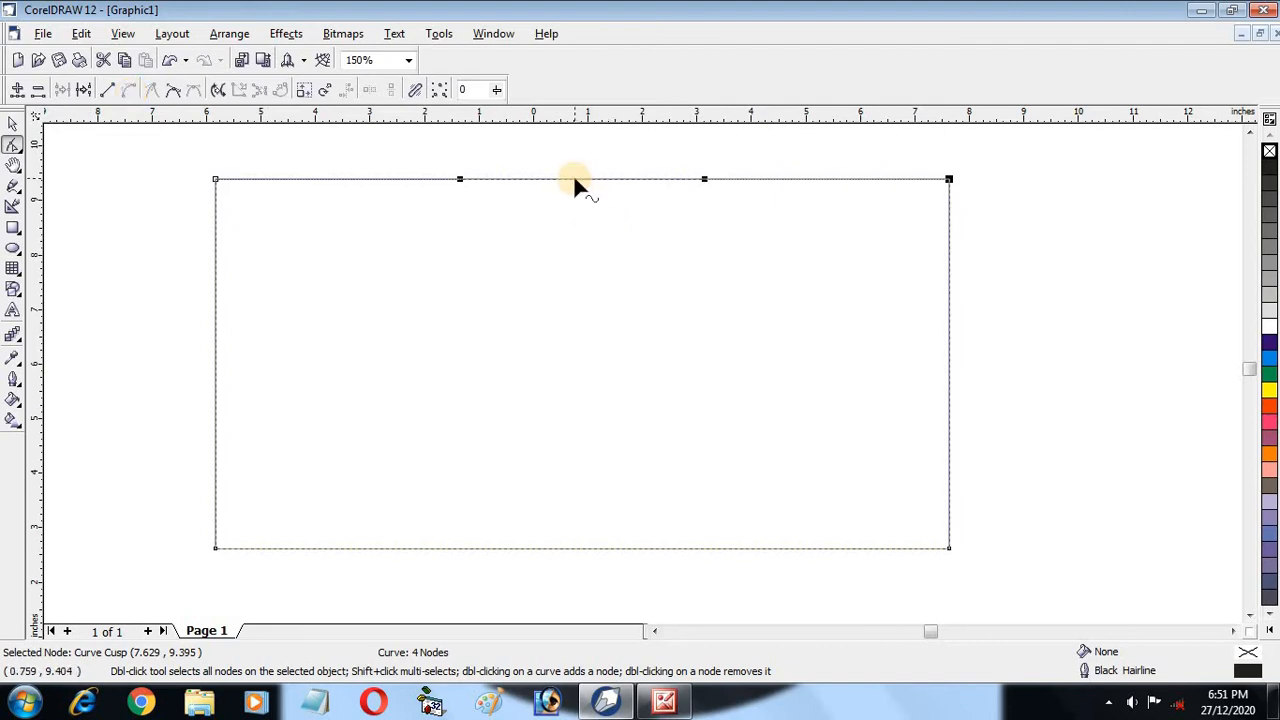
pyautogui.moveTo(575, 182); pyautogui.dragTo(591, 331)
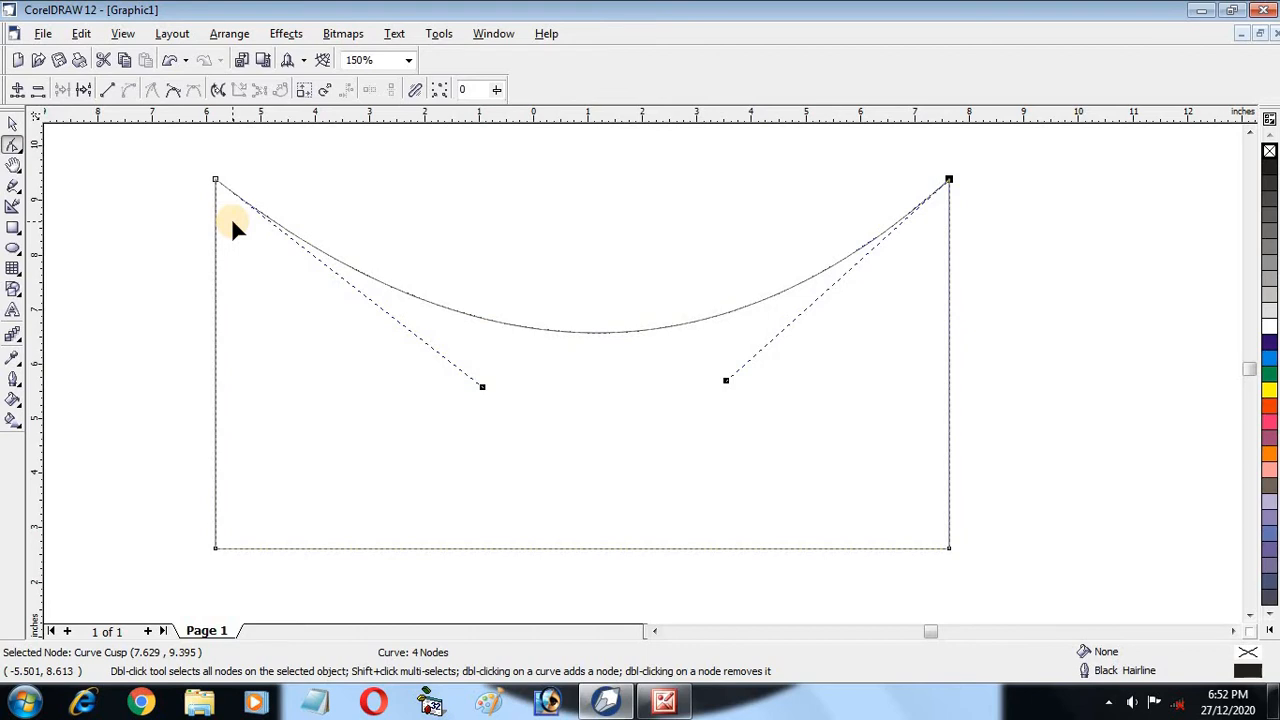
pyautogui.hotkey('ctrl', 'z')
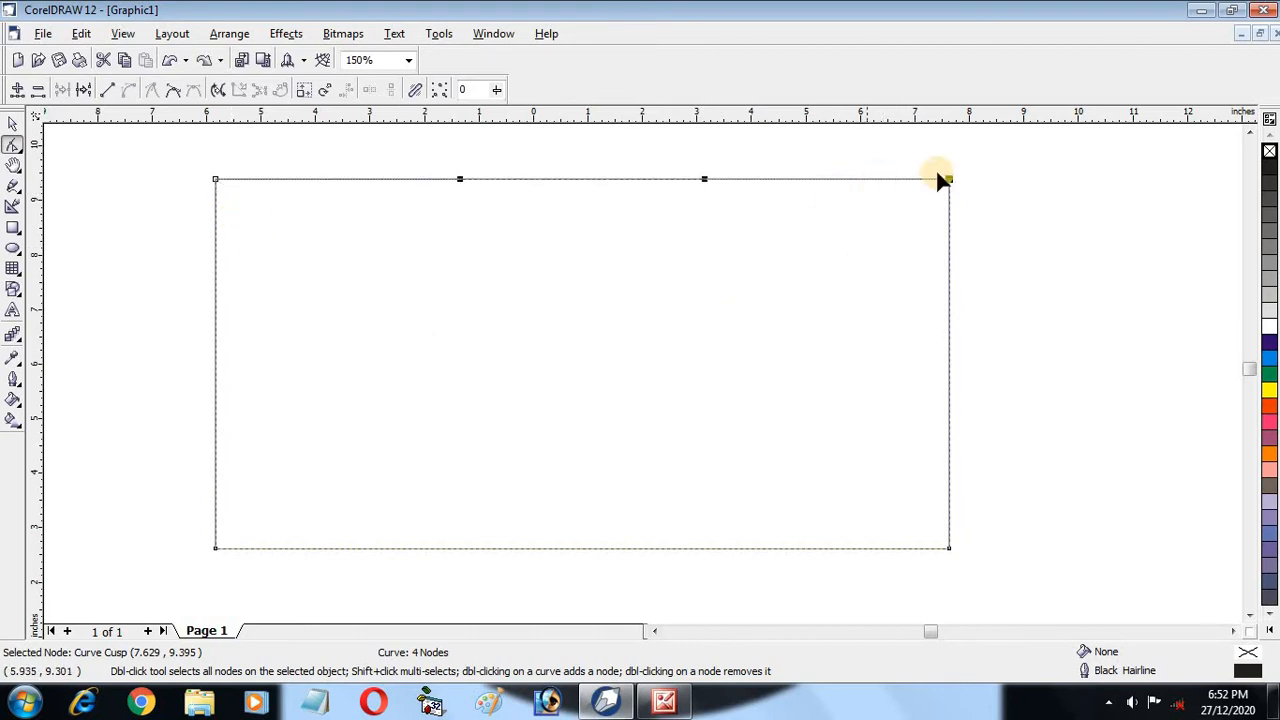
pyautogui.hotkey('ctrl', 'z')
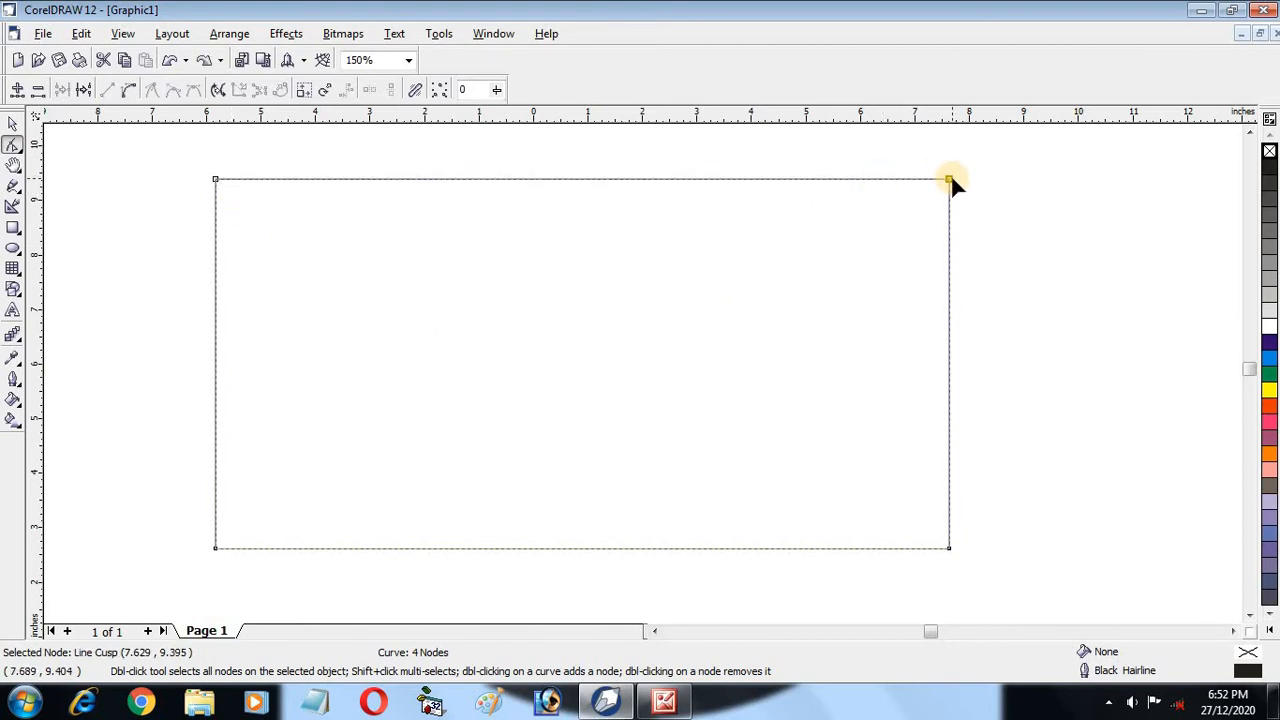
# - Convert the rectangle's upper edge to a curve and bend it into an S-shaped wave, with its right handle lowered and left handle raised
pyautogui.click(1000, 232)
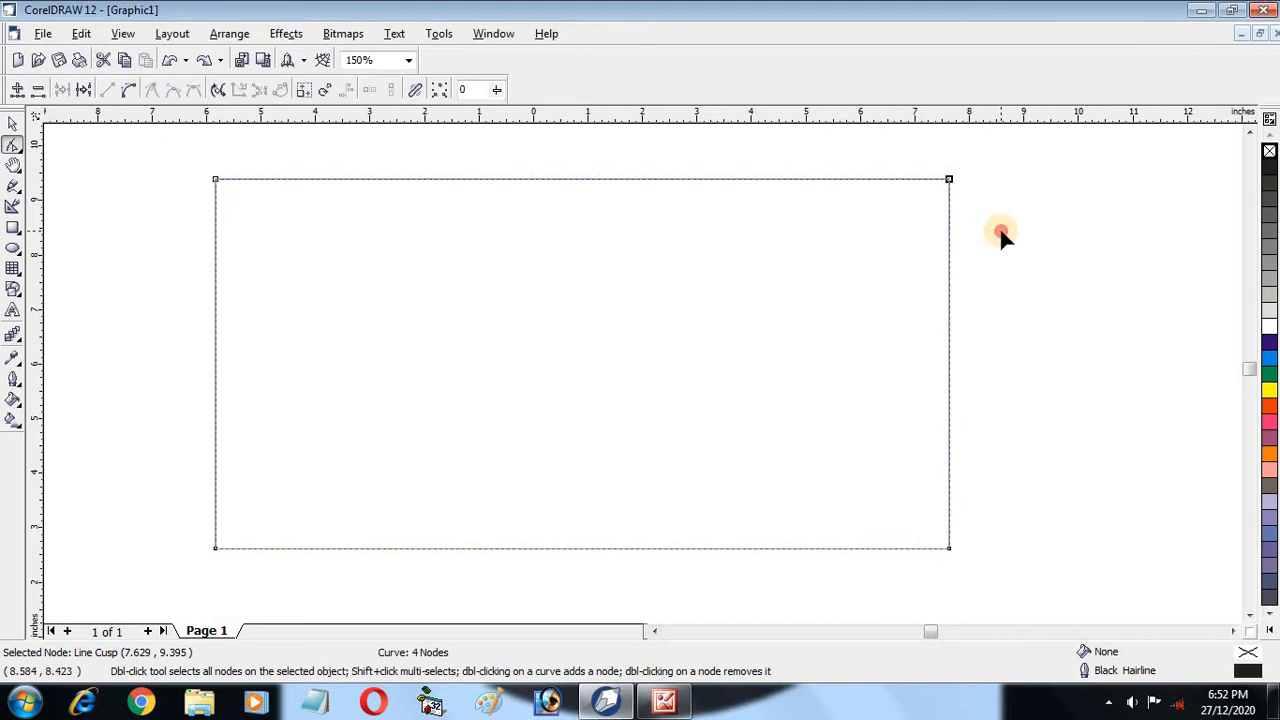
pyautogui.click(947, 179)
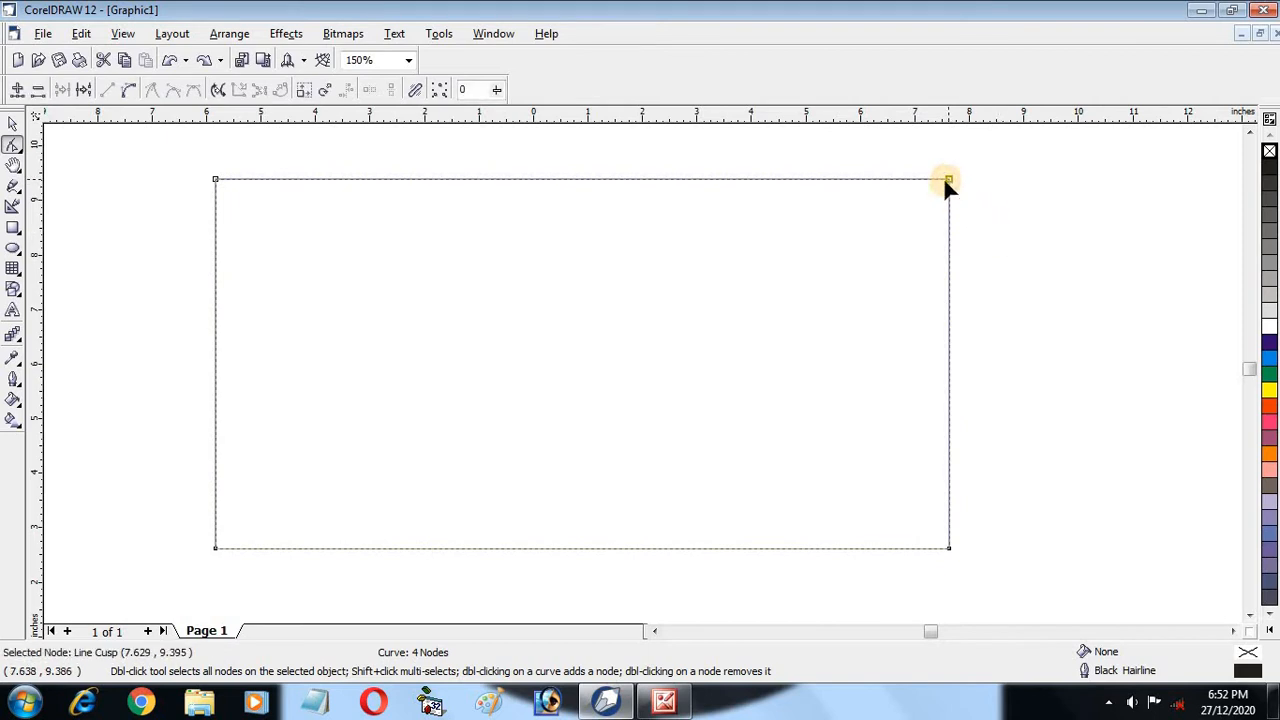
pyautogui.click(130, 91)
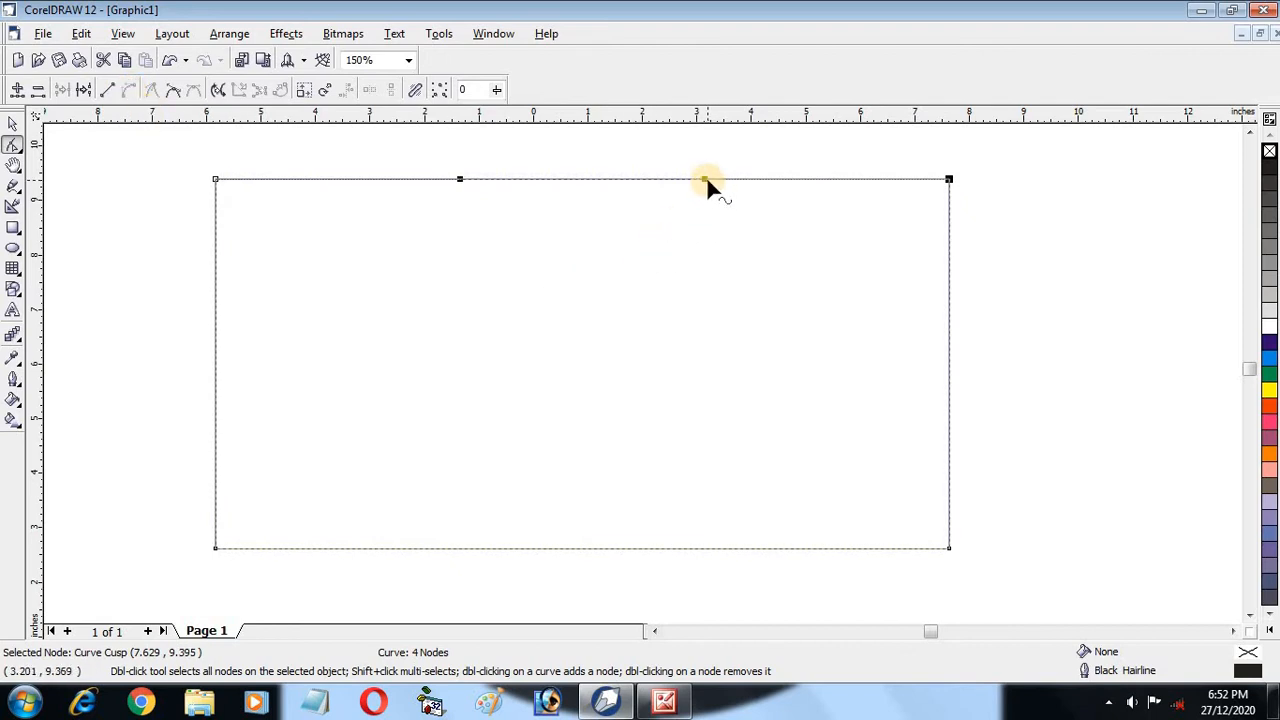
pyautogui.moveTo(704, 178); pyautogui.dragTo(720, 261)
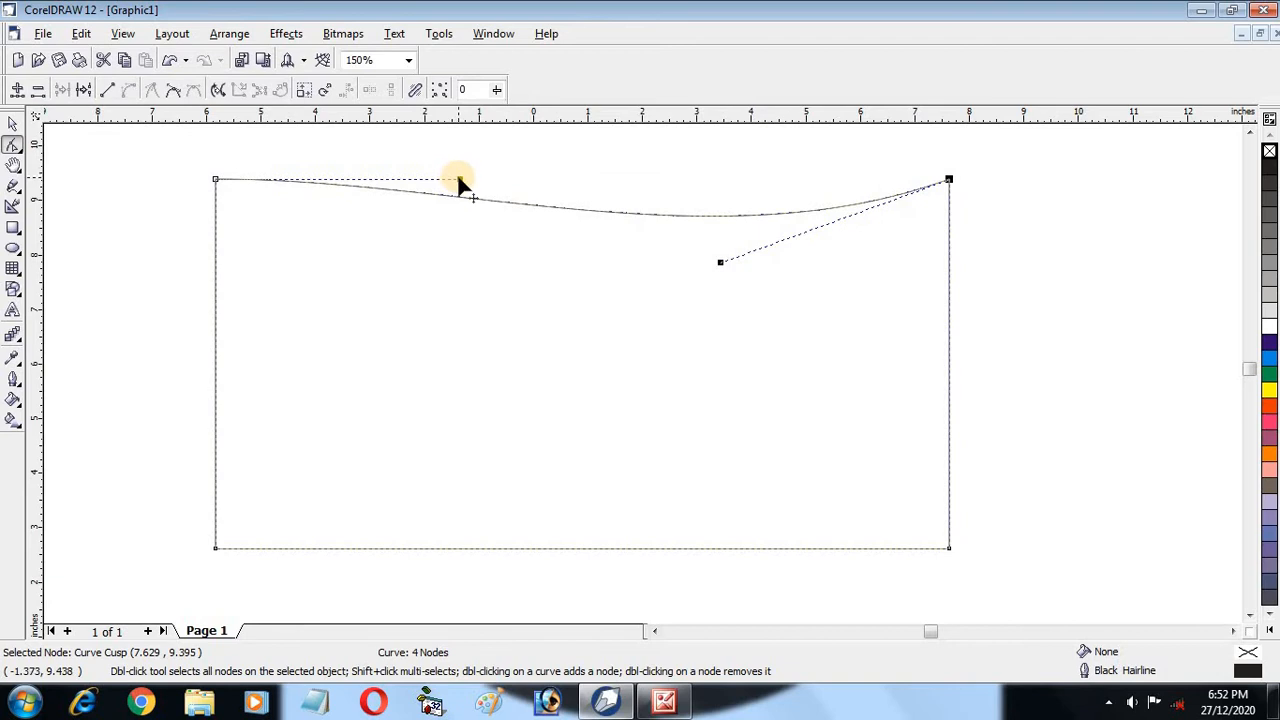
pyautogui.moveTo(458, 182); pyautogui.dragTo(462, 130)
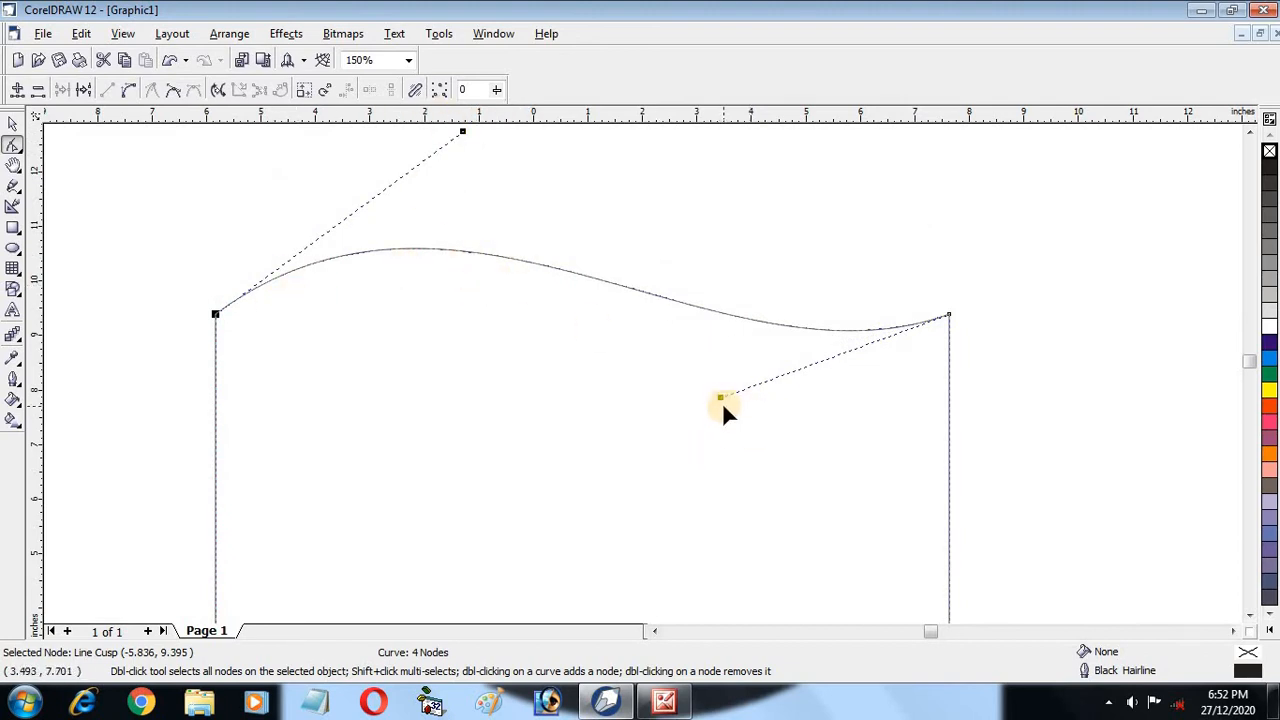
# - Reshape the upper wave by pulling its left handle far below the edge and its right handle above the edge, past the middle
pyautogui.moveTo(721, 399); pyautogui.dragTo(824, 515)
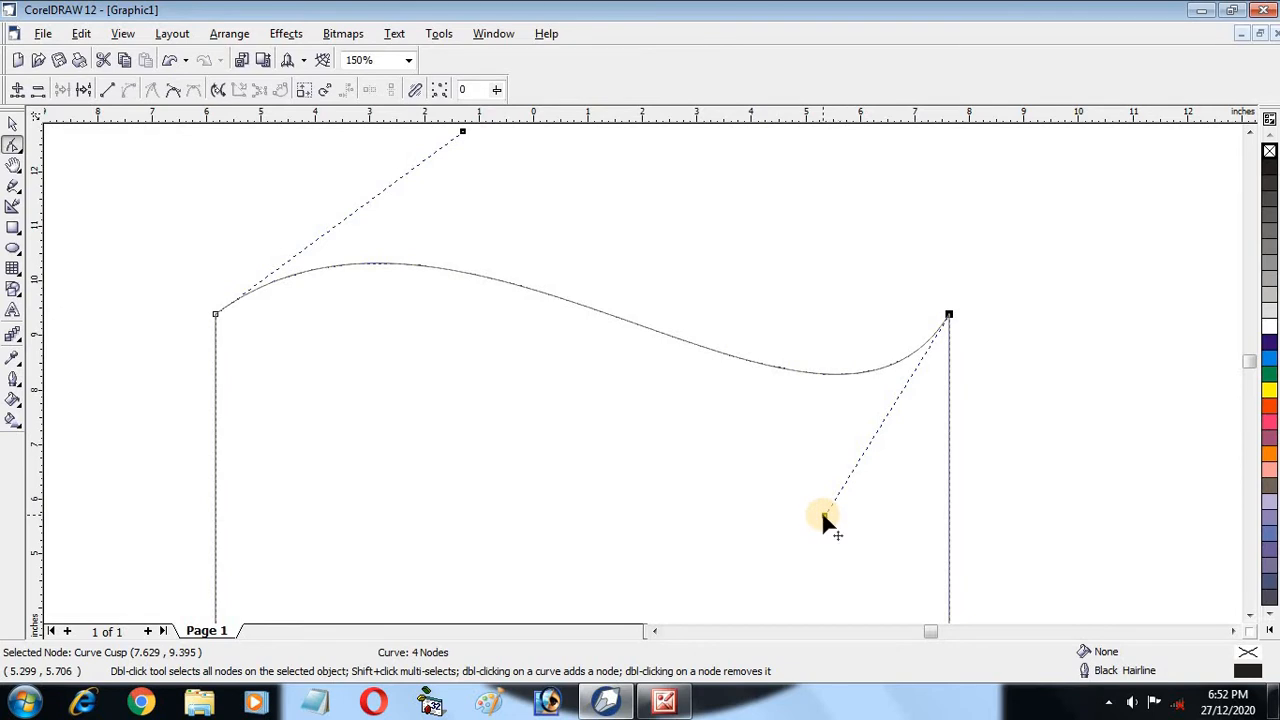
pyautogui.click(766, 477)
pyautogui.moveTo(766, 477); pyautogui.dragTo(705, 325)
pyautogui.moveTo(462, 131); pyautogui.dragTo(536, 598)
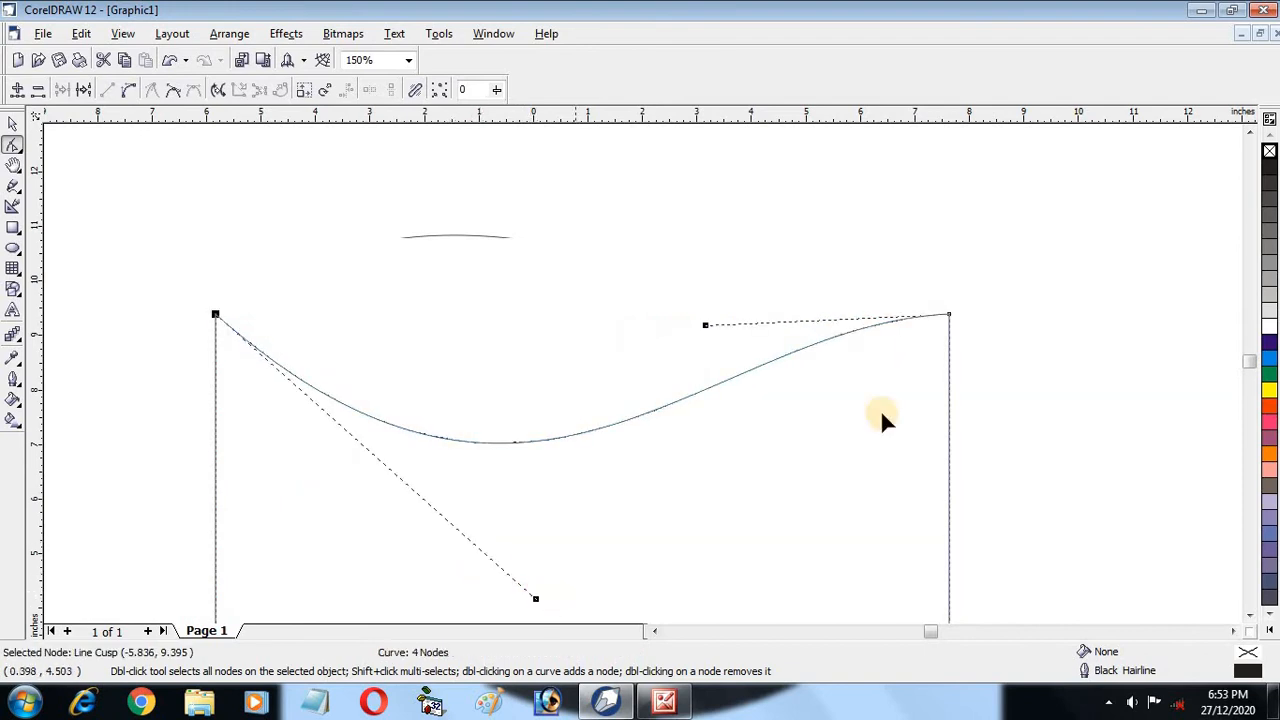
pyautogui.click(706, 324)
pyautogui.moveTo(541, 292); pyautogui.dragTo(487, 250)
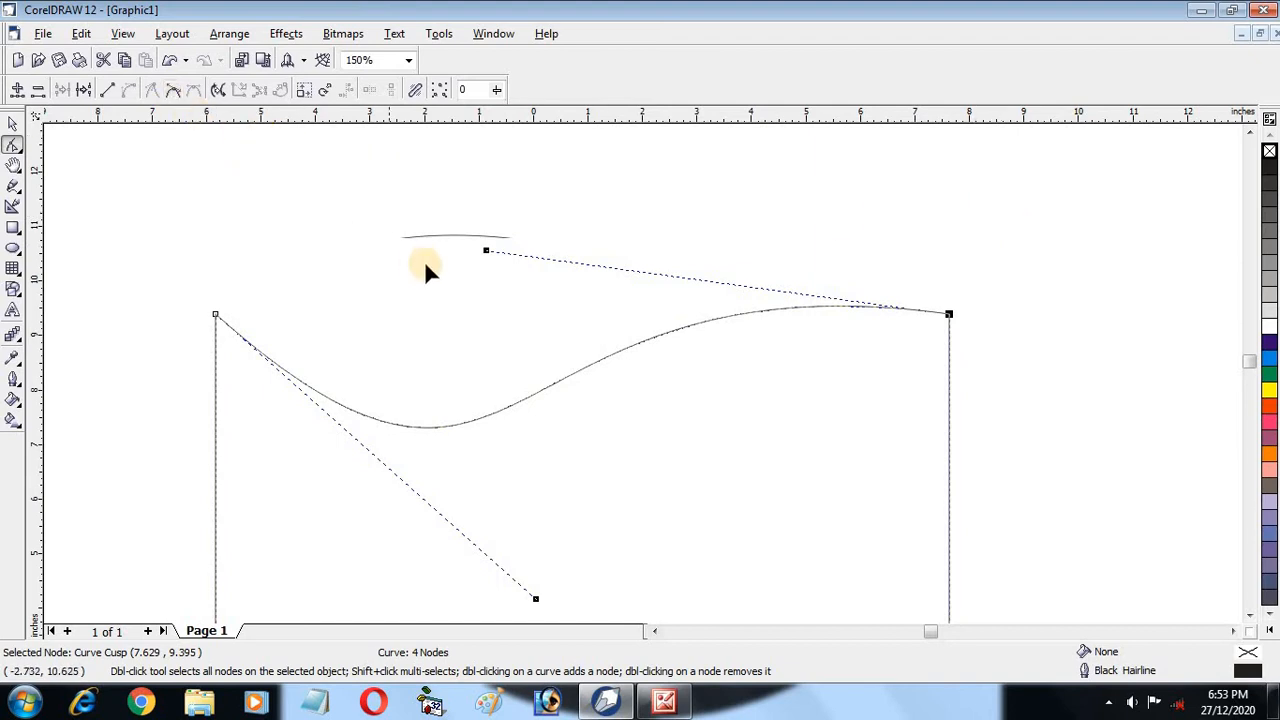
pyautogui.click(765, 224)
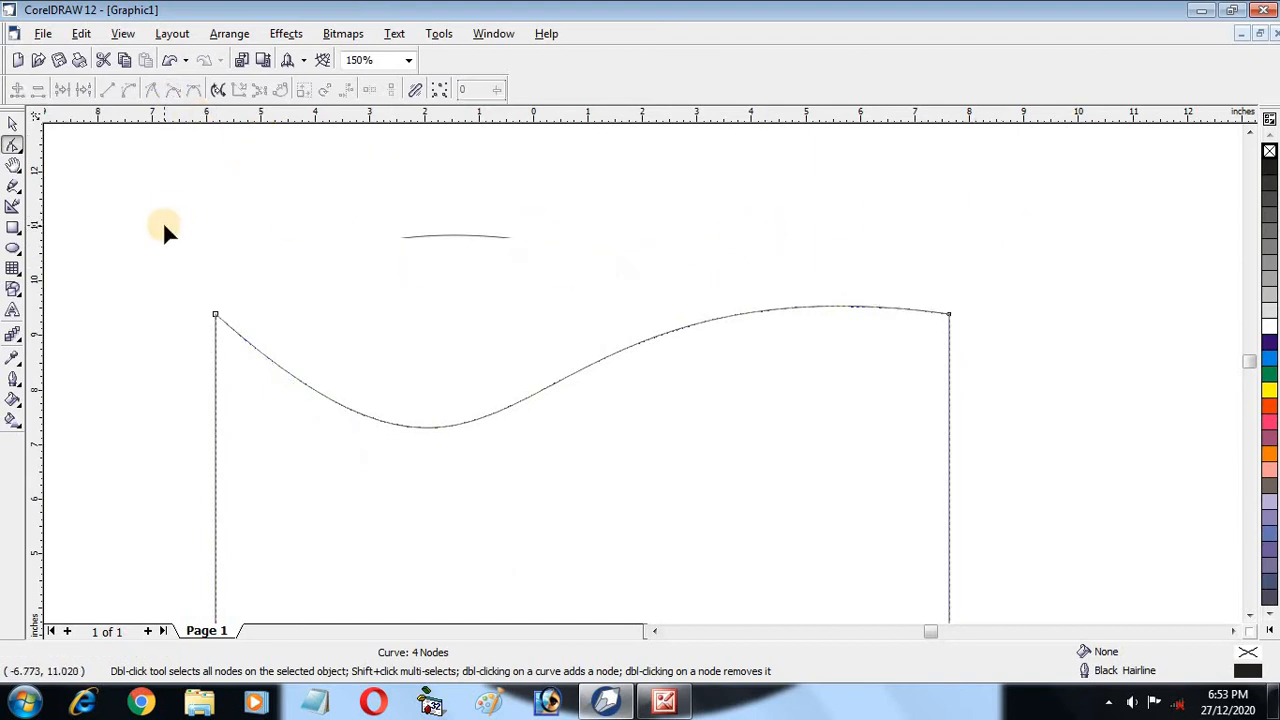
# - Add a node on the left edge at a height of about 4.9 inches and move it inward about 1.6 inches
pyautogui.scroll(-1, 893, 407)
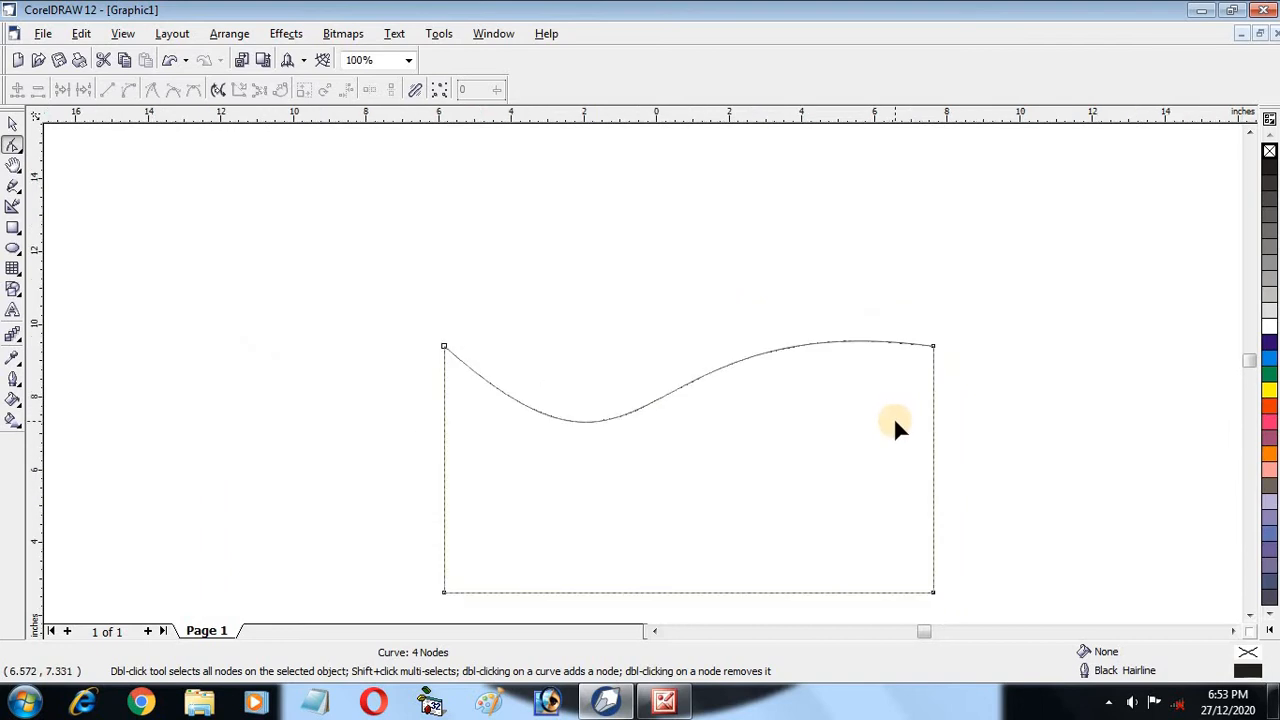
pyautogui.click(1249, 614)
pyautogui.click(1249, 614)
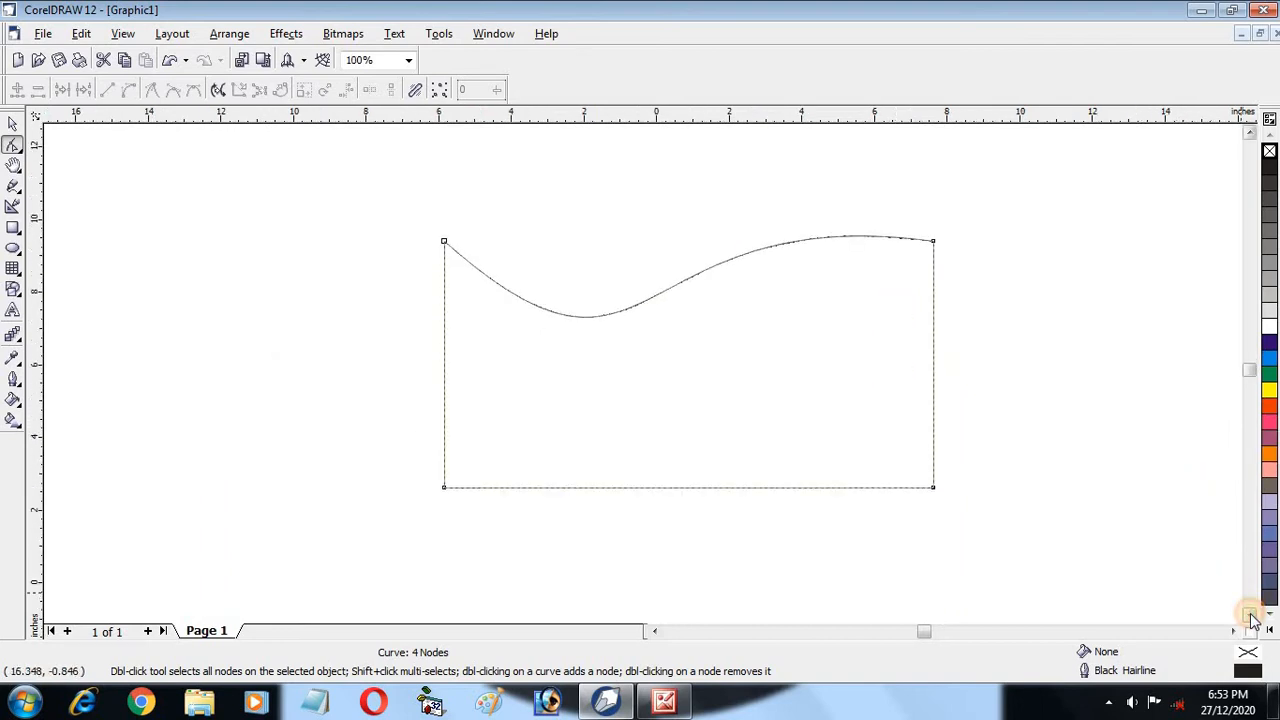
pyautogui.scroll(1, 707, 402)
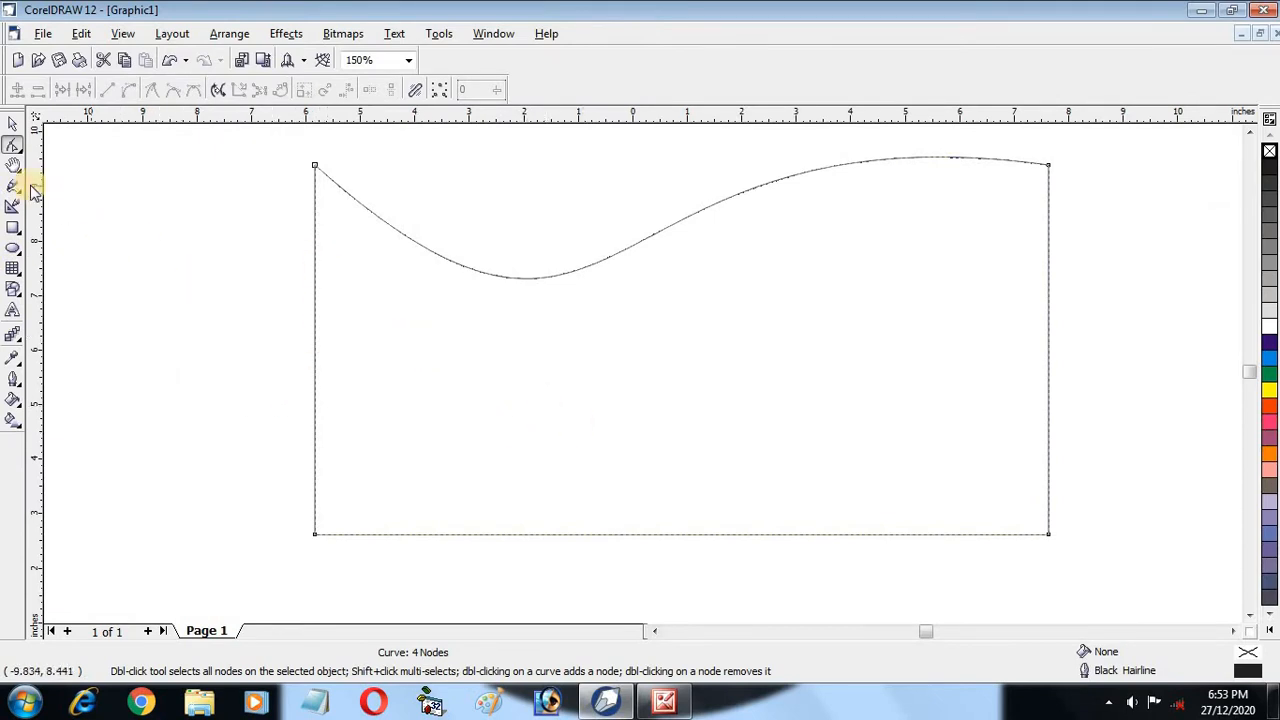
pyautogui.click(12, 147)
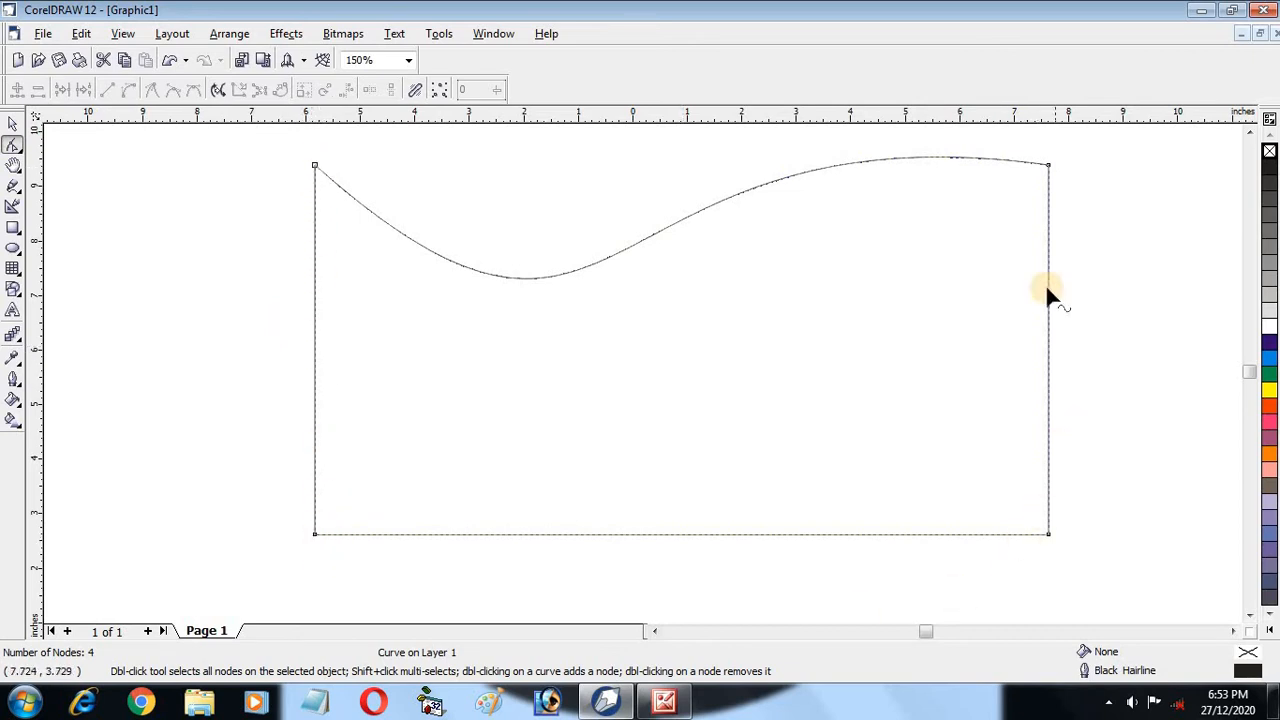
pyautogui.click(315, 358)
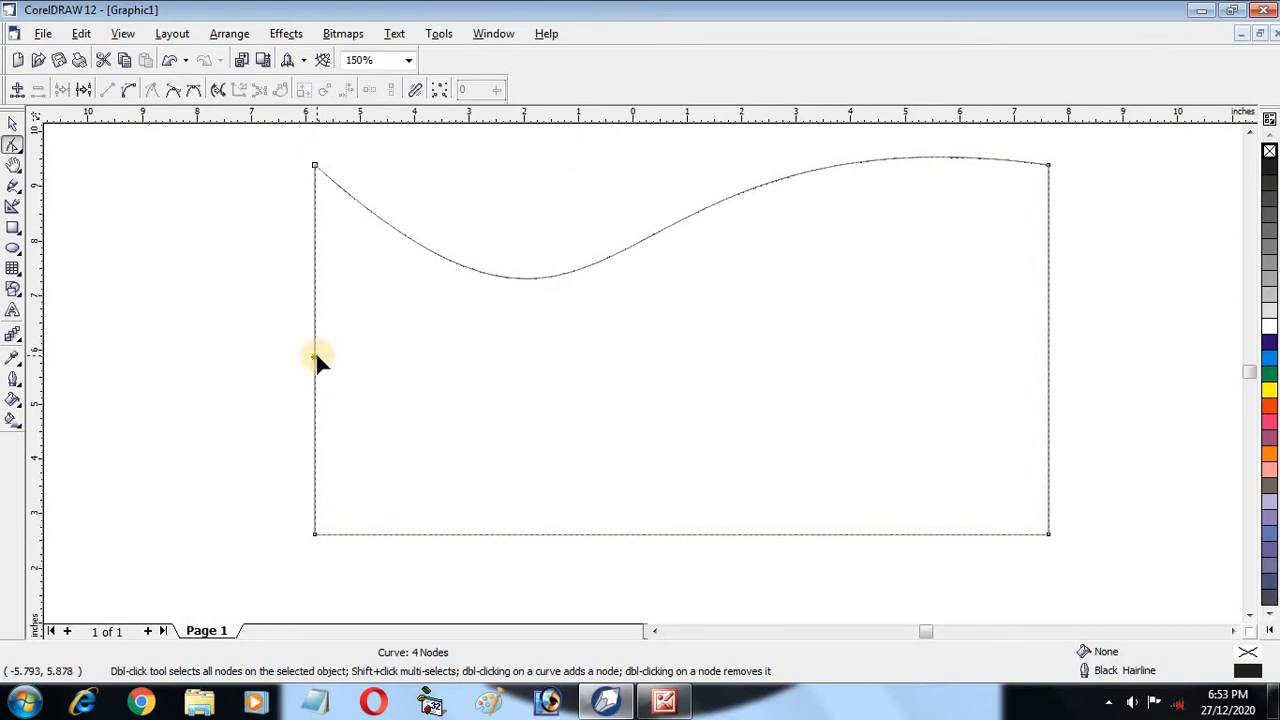
pyautogui.click(314, 263)
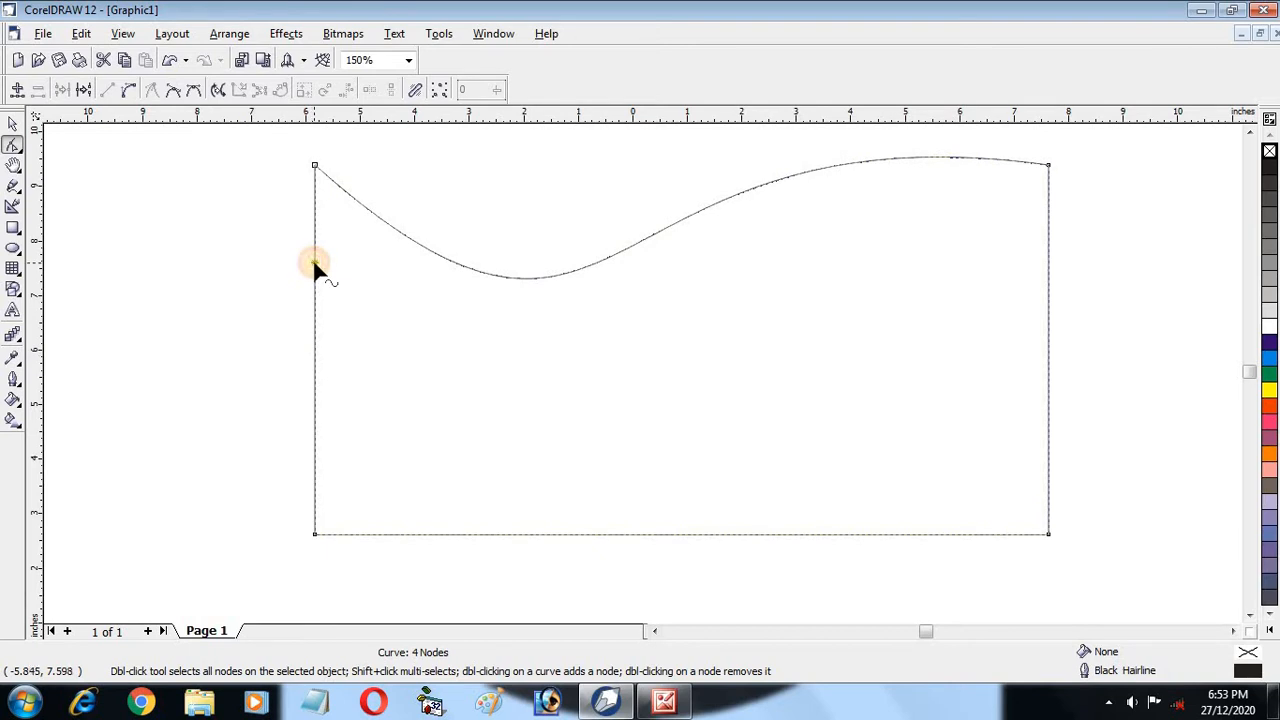
pyautogui.click(314, 341)
pyautogui.click(315, 411)
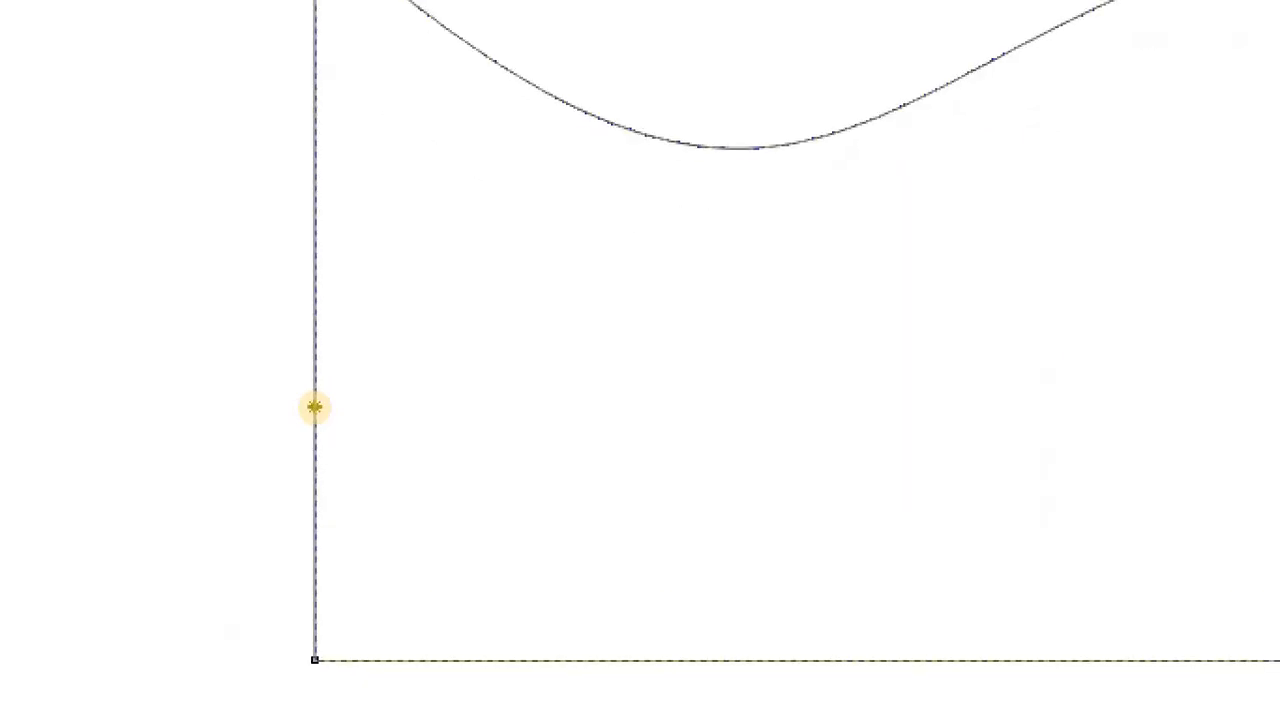
pyautogui.click(315, 408)
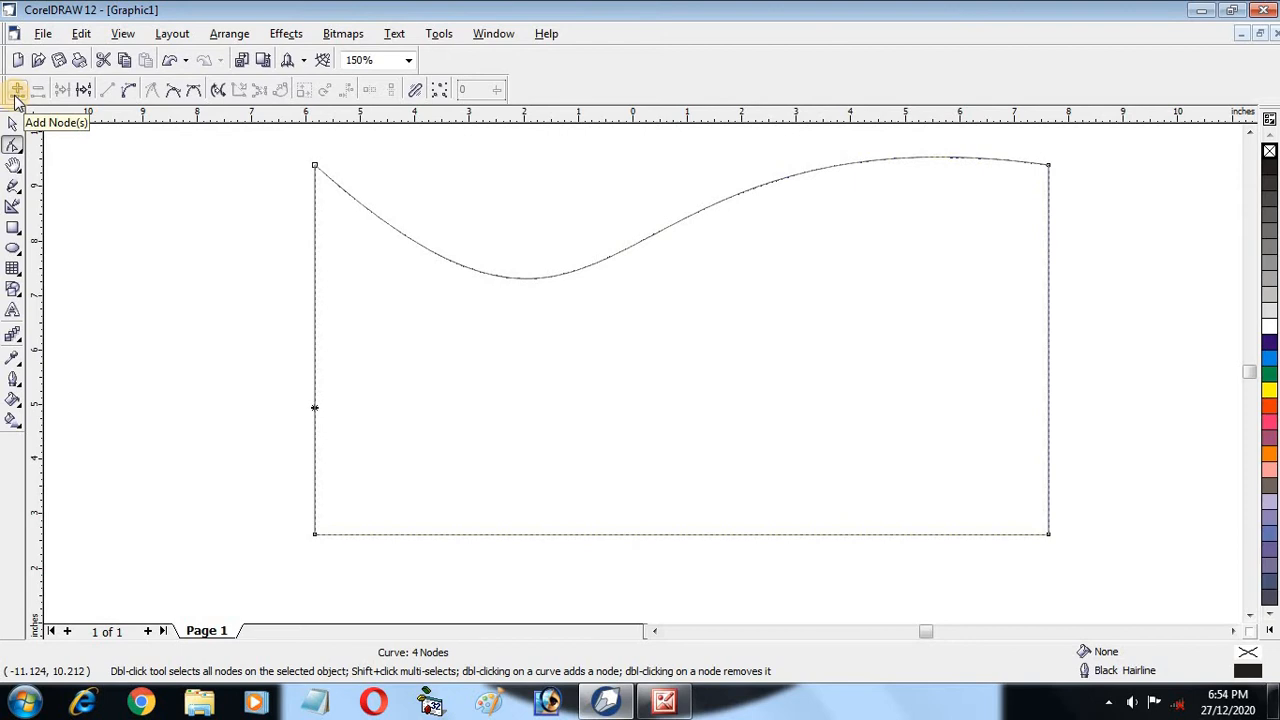
pyautogui.click(16, 91)
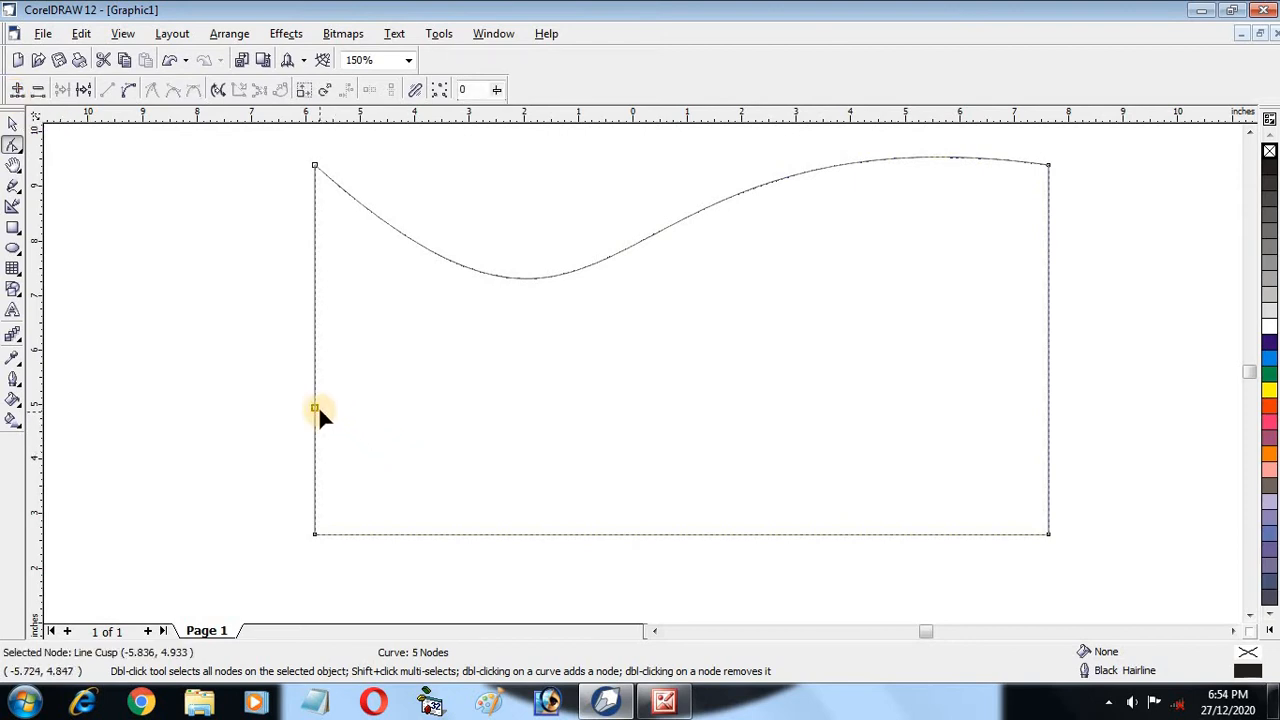
pyautogui.moveTo(316, 409); pyautogui.dragTo(400, 417)
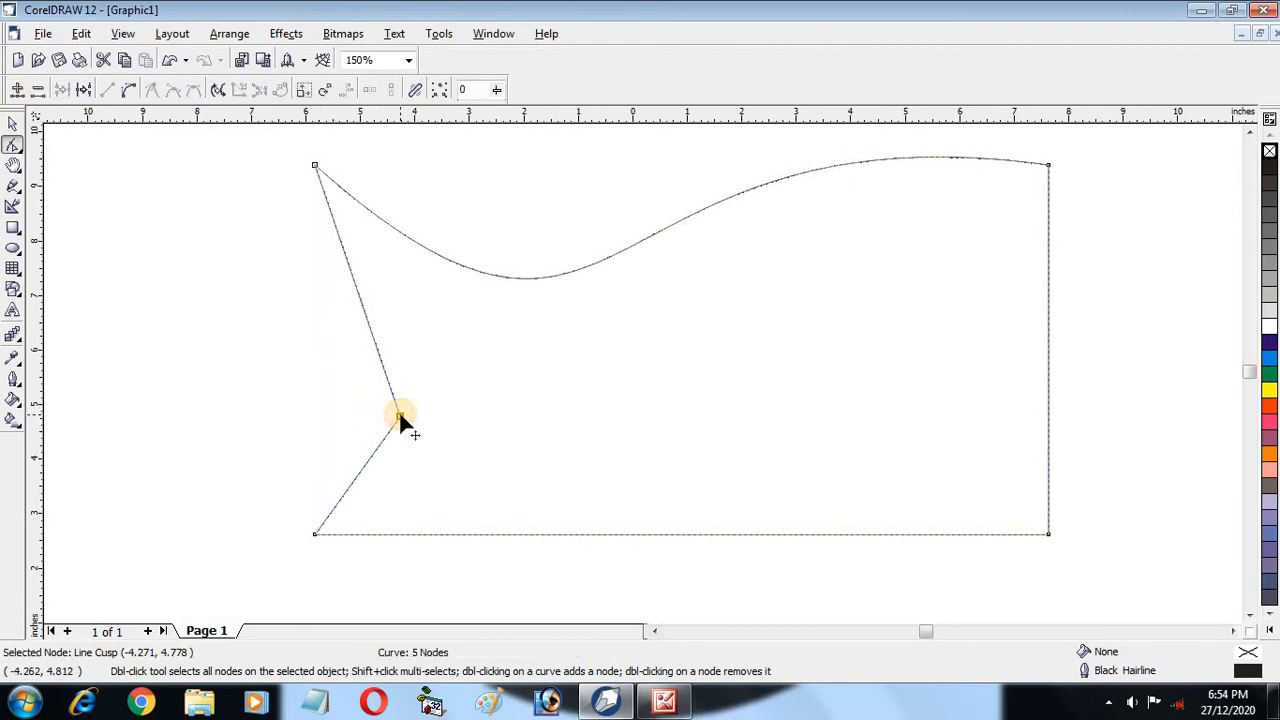
# - Add a node on the bottom edge near the 2-inch mark right of zero and raise it about 2.5 inches
pyautogui.click(740, 532)
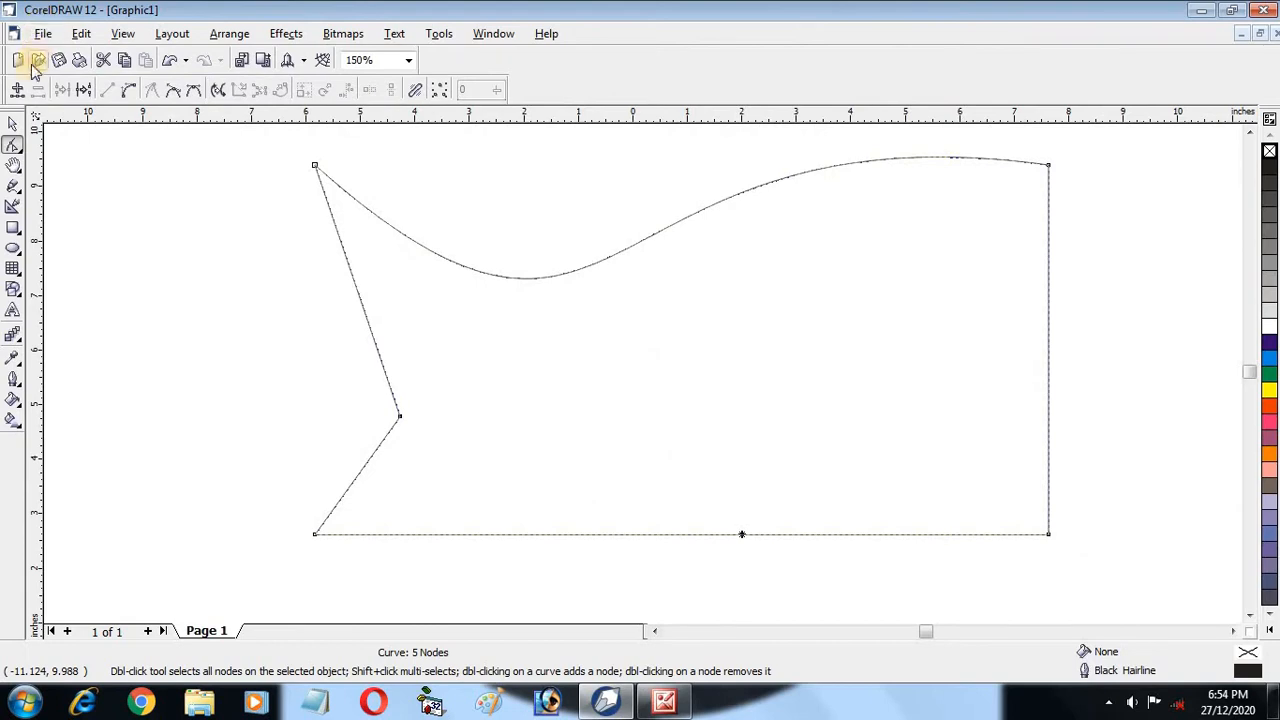
pyautogui.click(17, 89)
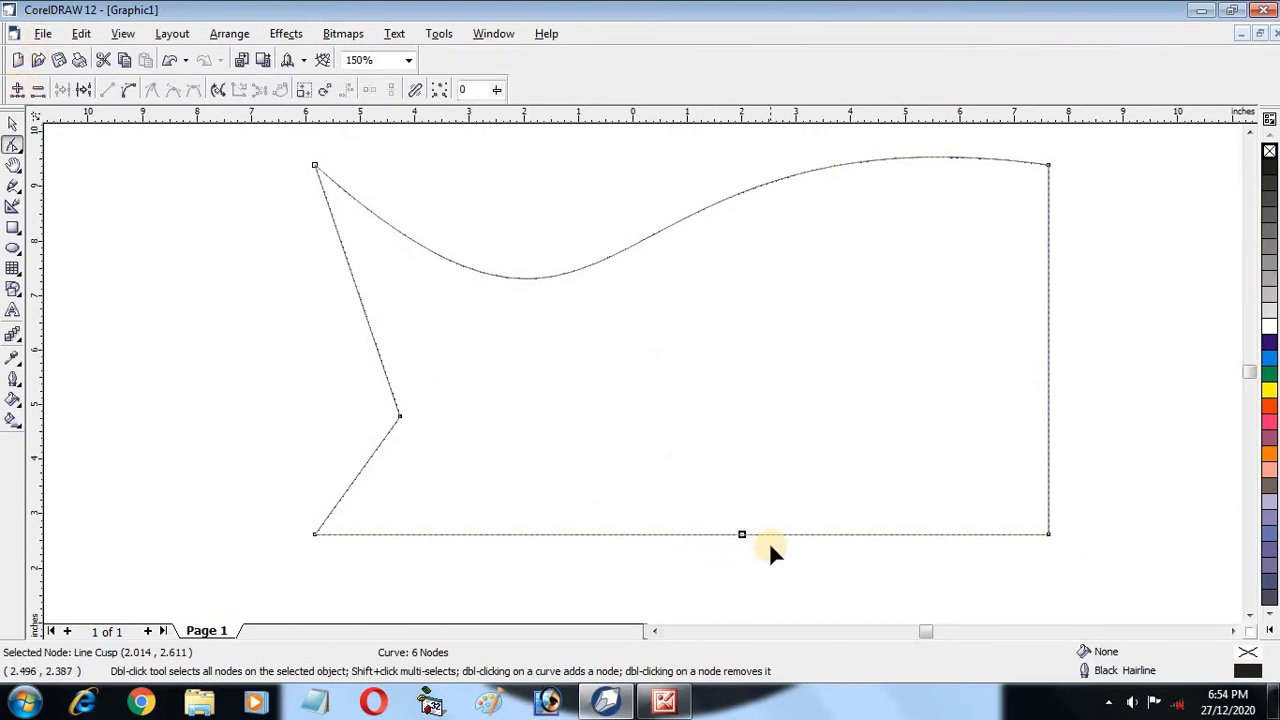
pyautogui.moveTo(741, 534); pyautogui.dragTo(731, 401)
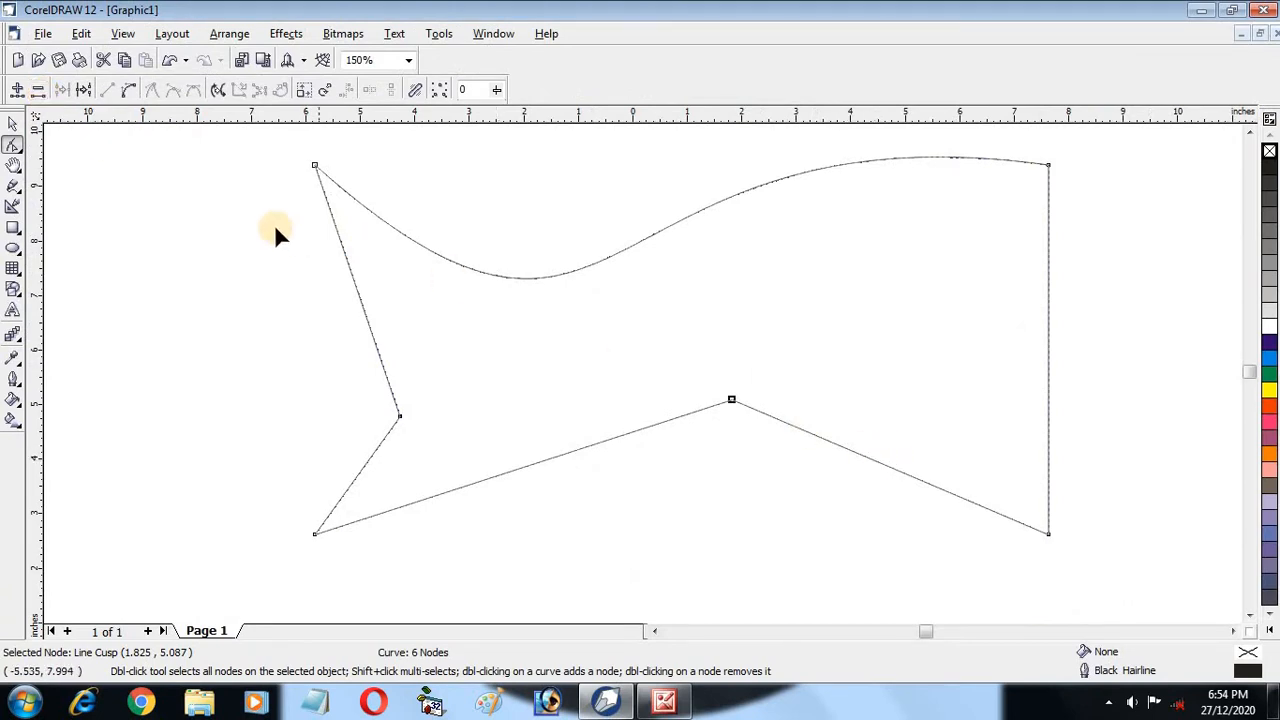
# - Delete the added nodes from the bottom and left edges
pyautogui.click(38, 90)
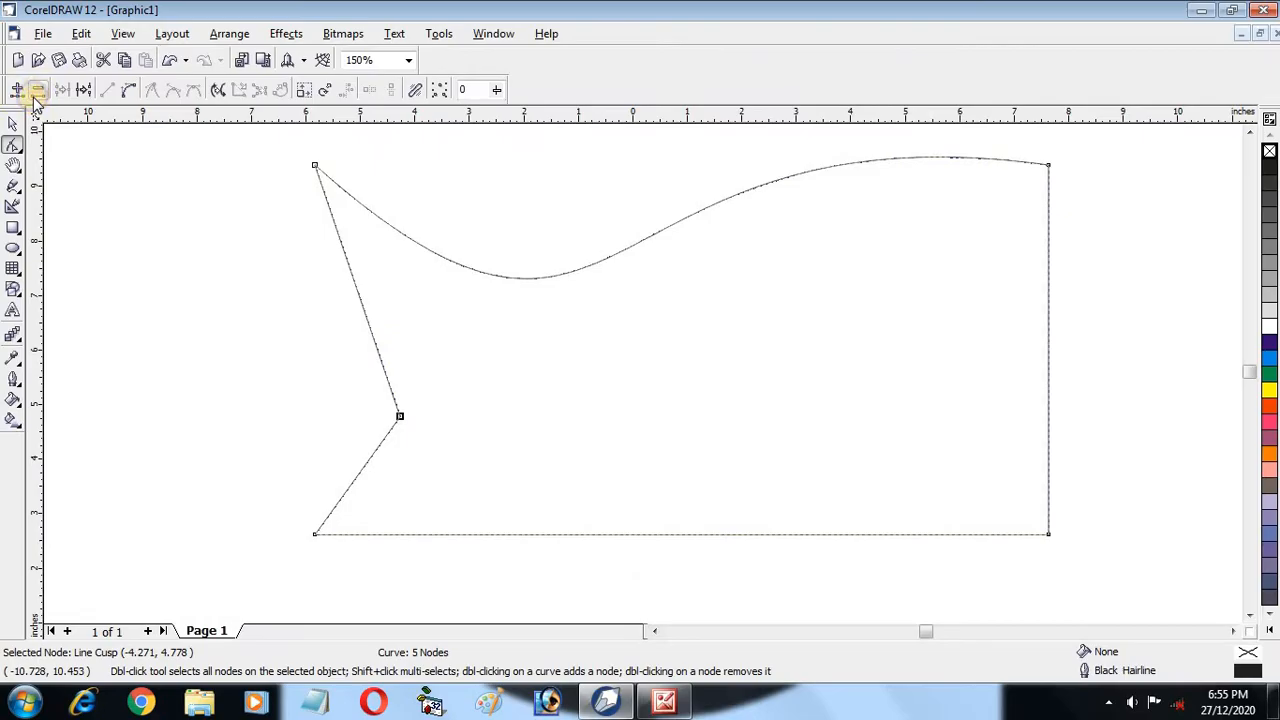
pyautogui.click(37, 91)
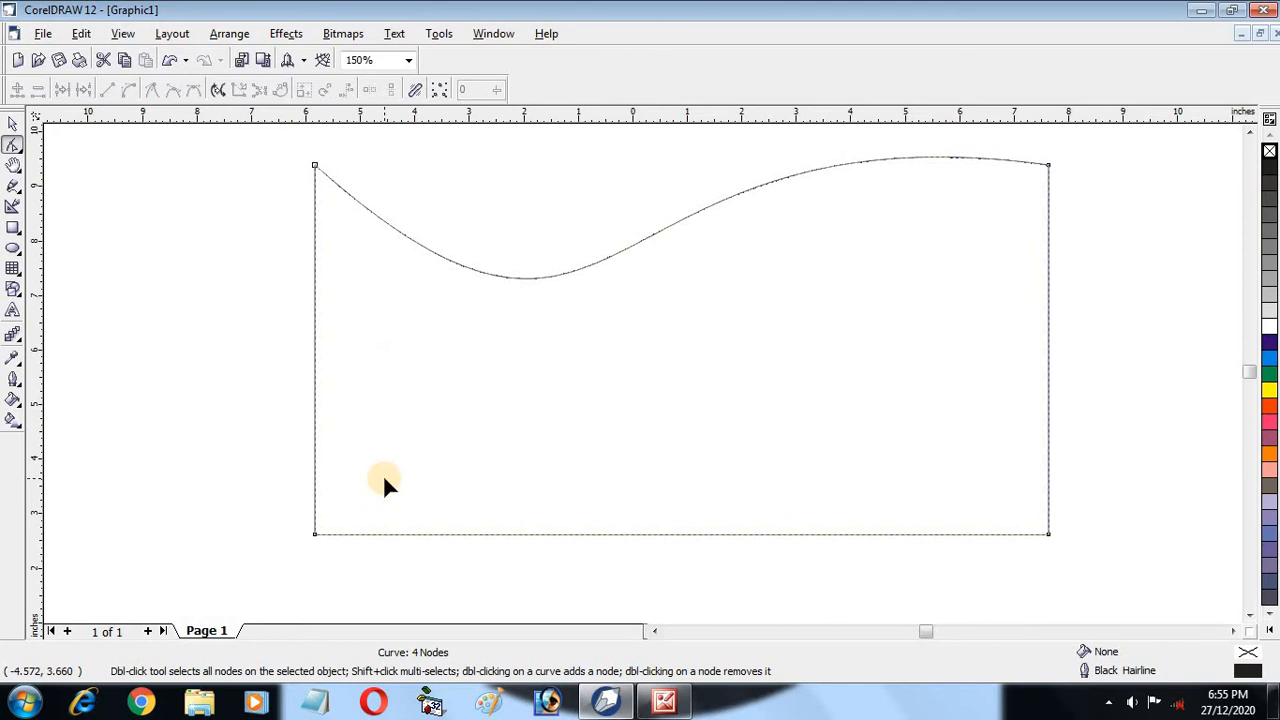
# - Break the curve at the upper-left corner node and move the wave's freed end about 1.3 inches up and 0.3 inch right
pyautogui.scroll(-2, 459, 495)
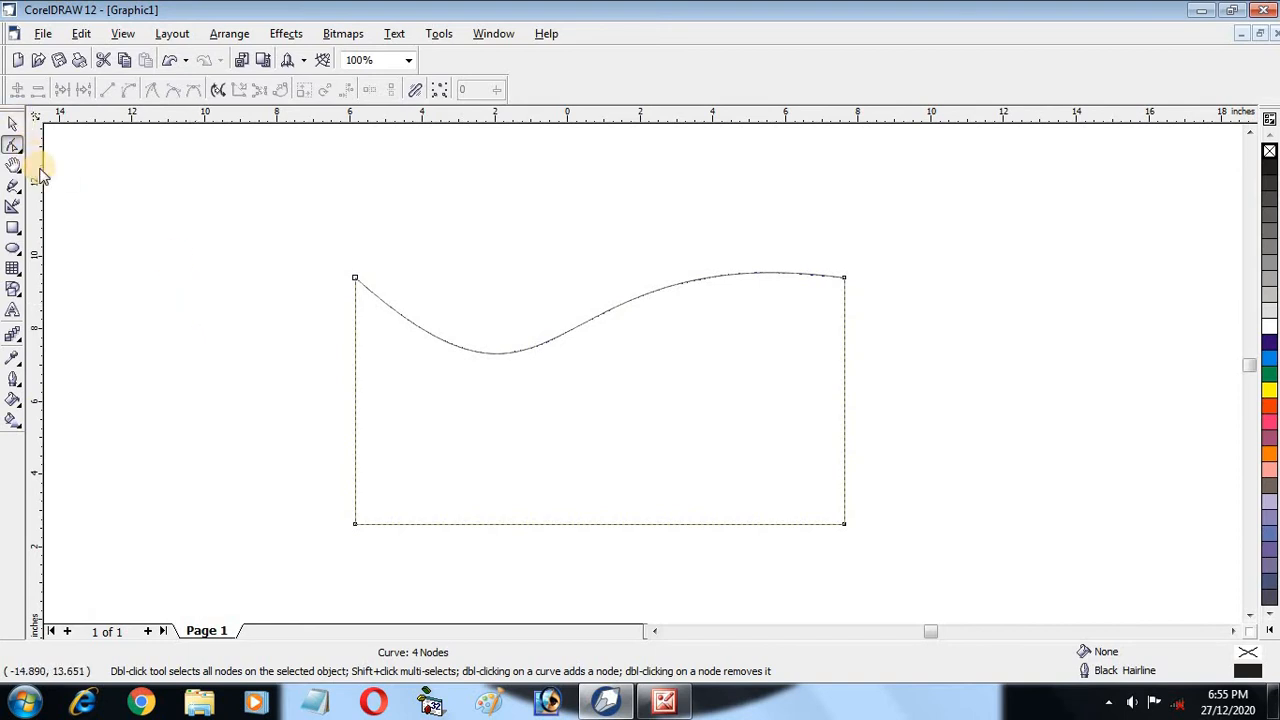
pyautogui.click(355, 524)
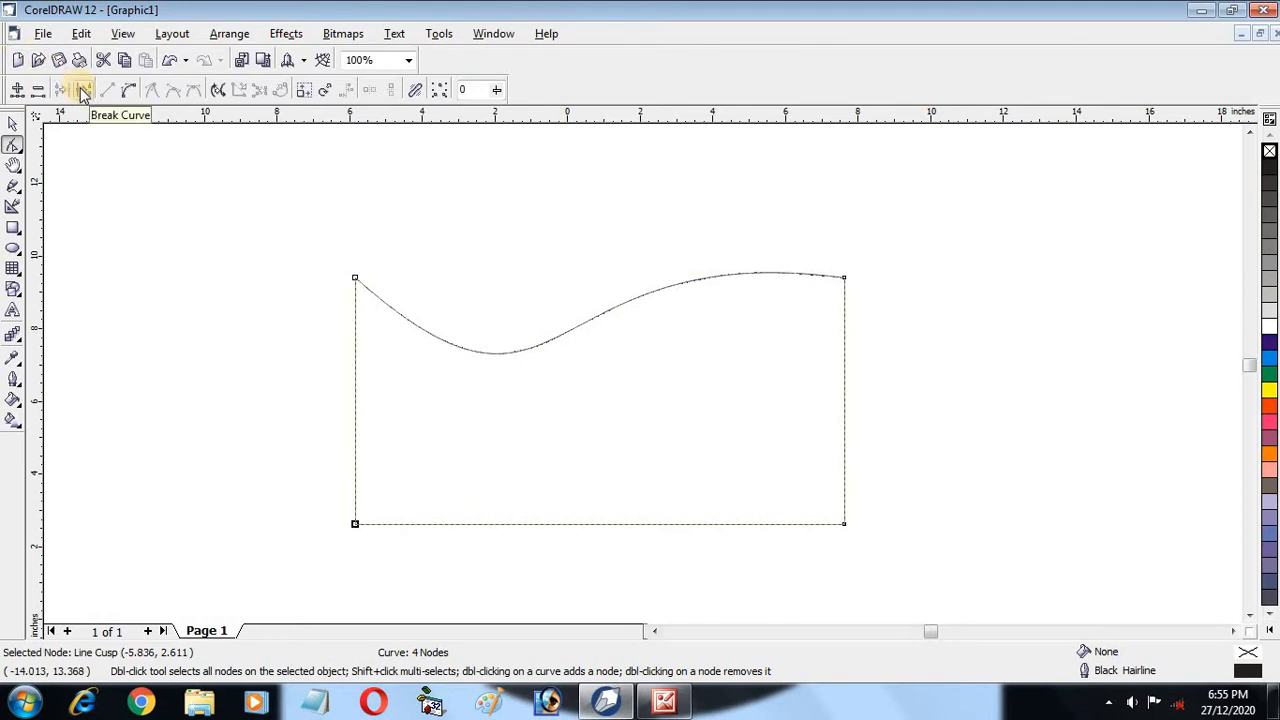
pyautogui.click(355, 278)
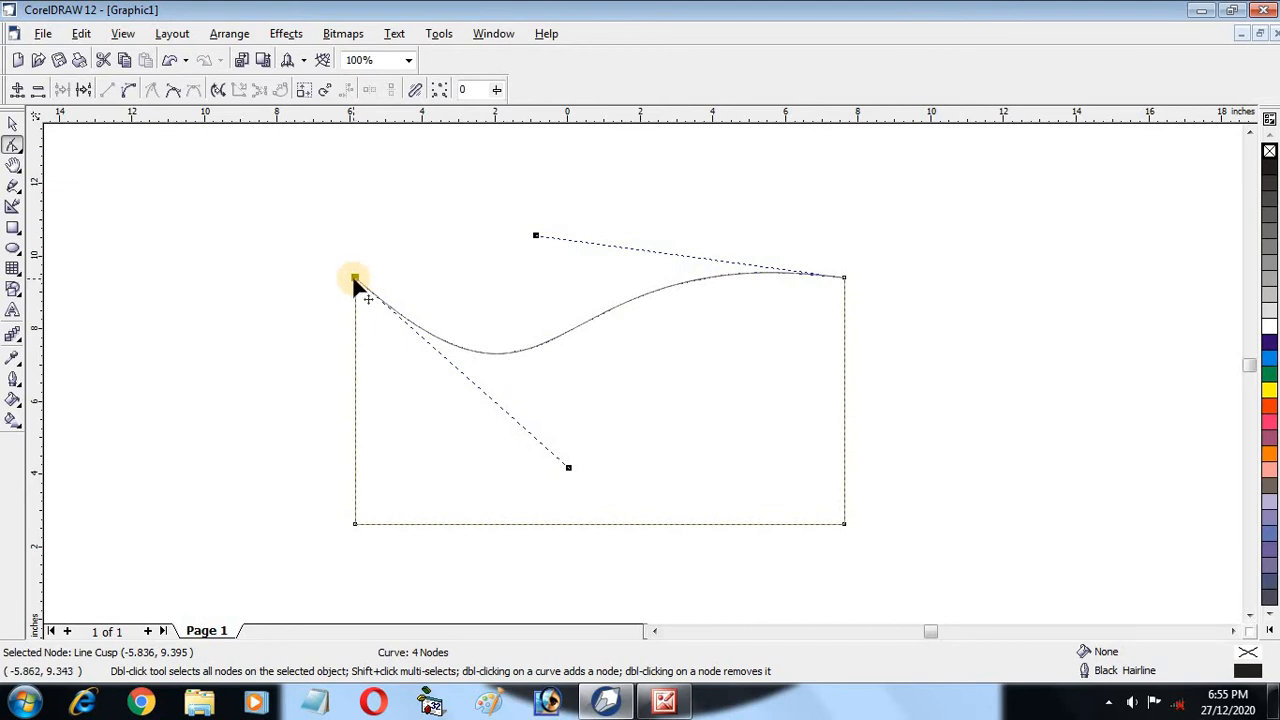
pyautogui.click(85, 91)
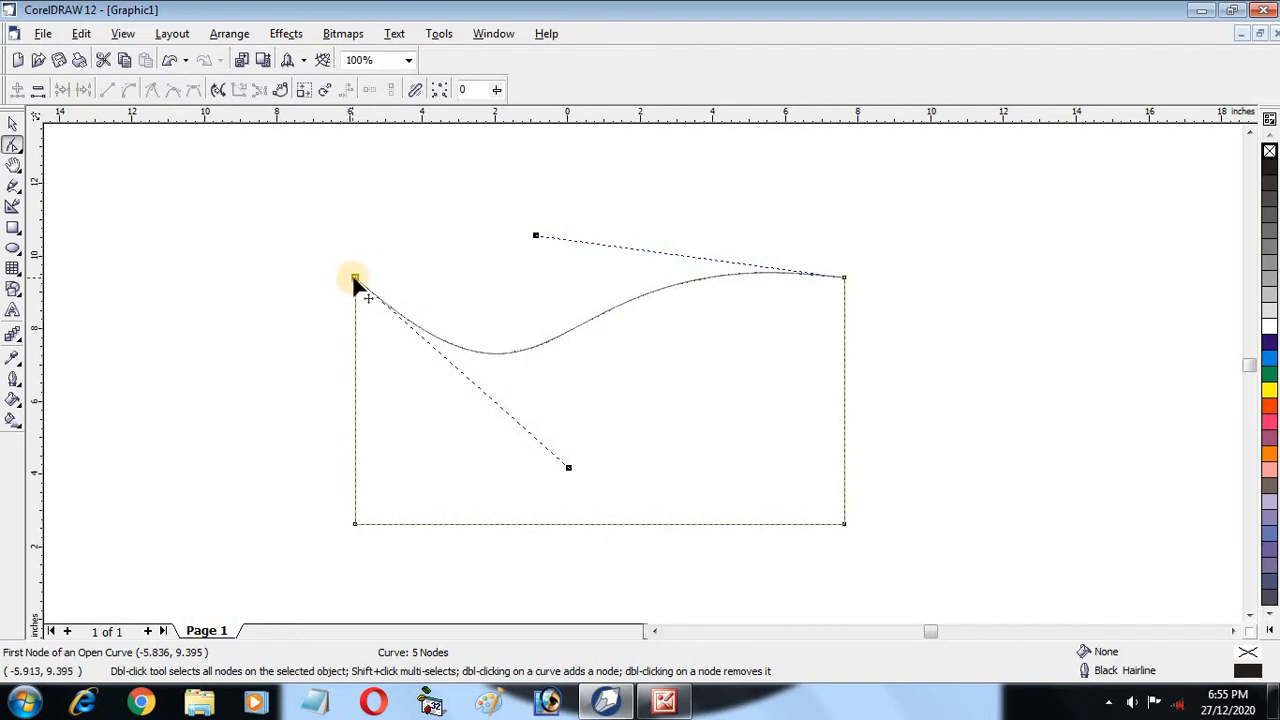
pyautogui.moveTo(356, 277); pyautogui.dragTo(367, 230)
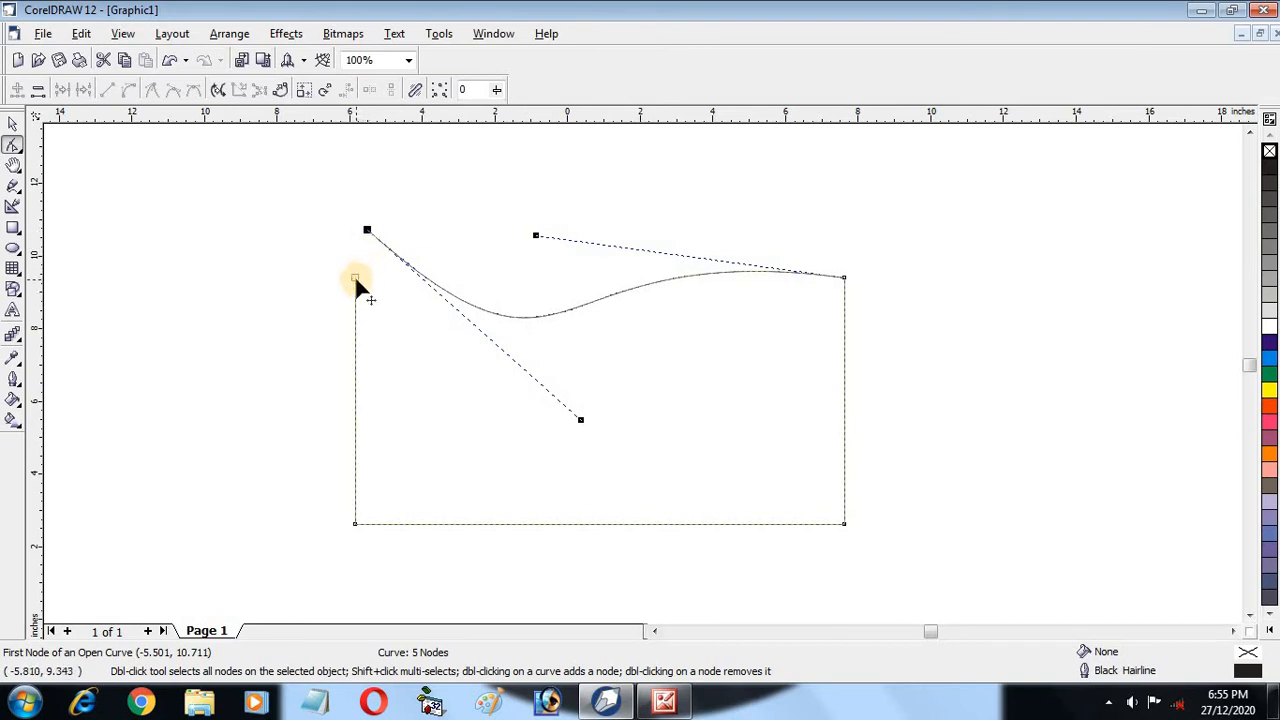
pyautogui.click(437, 398)
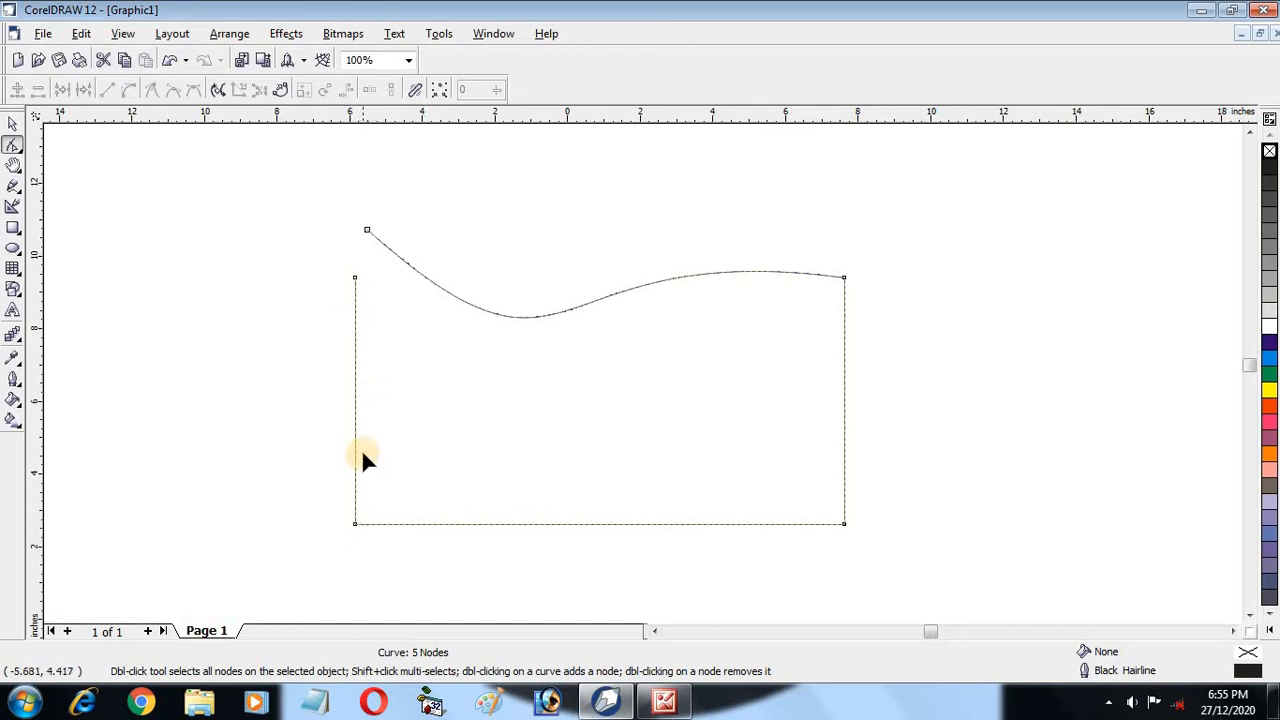
# - Break the curve at the lower-left corner node
pyautogui.click(355, 523)
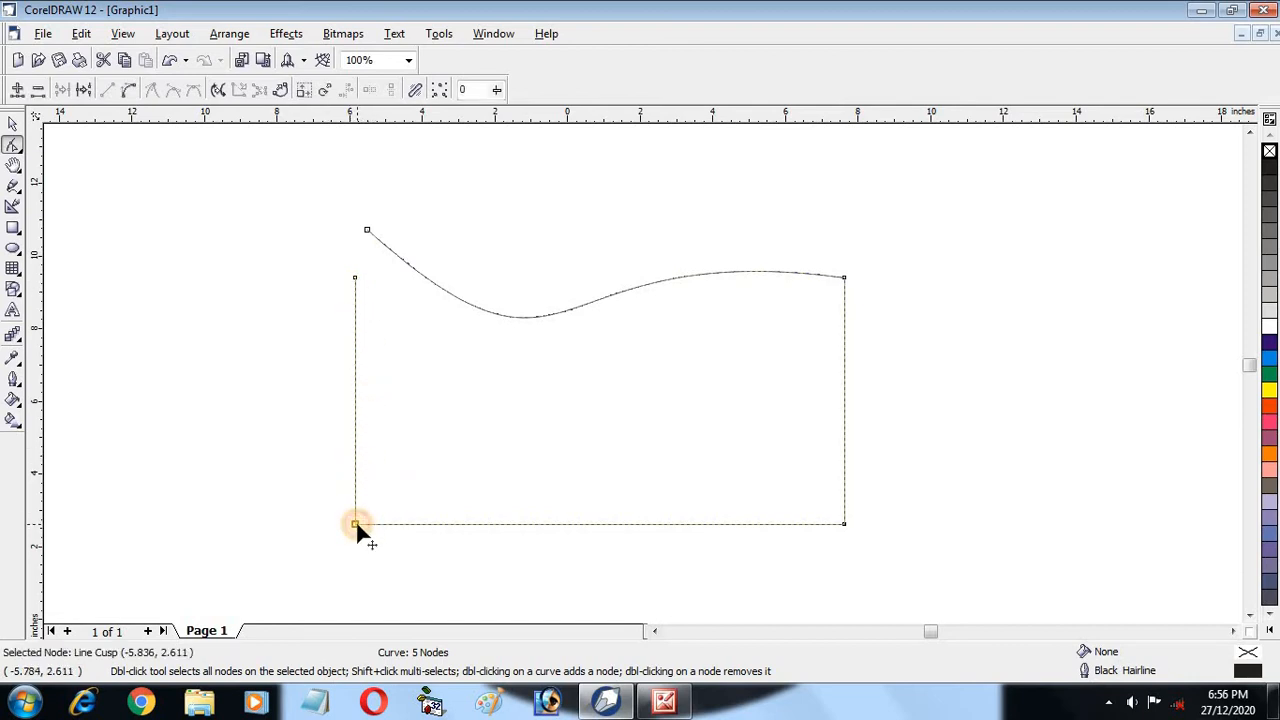
pyautogui.click(84, 92)
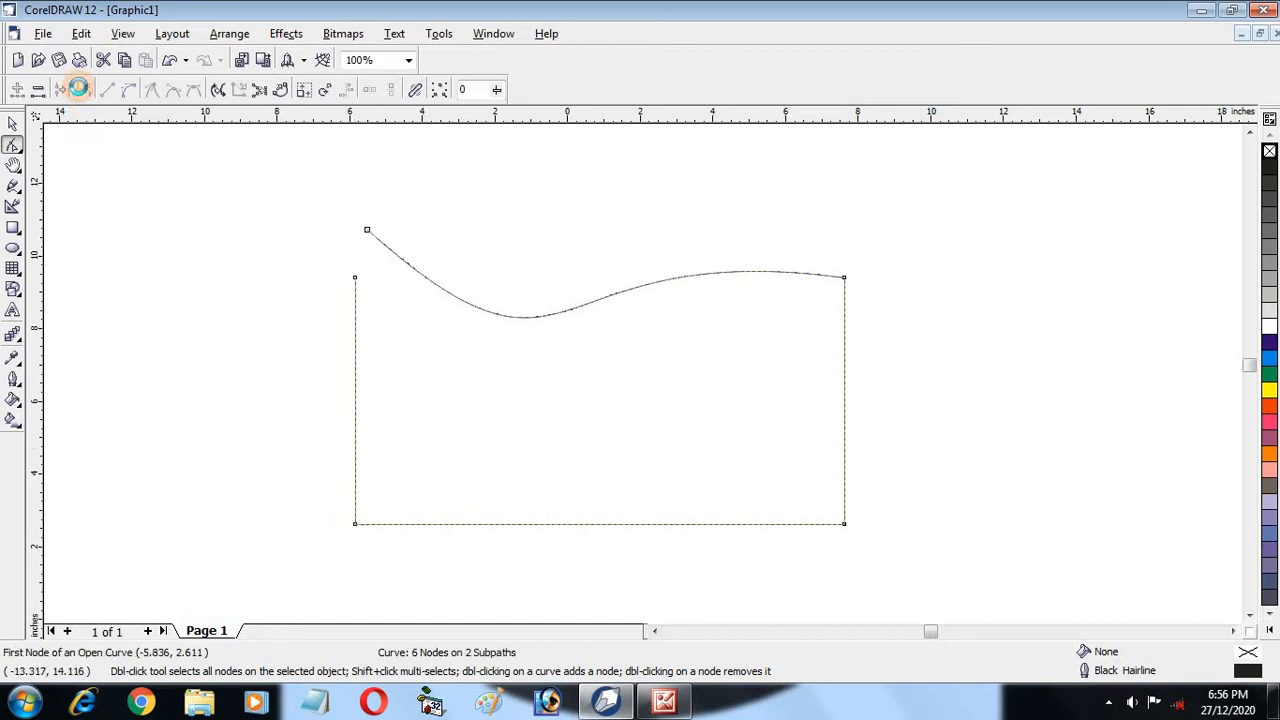
pyautogui.click(355, 381)
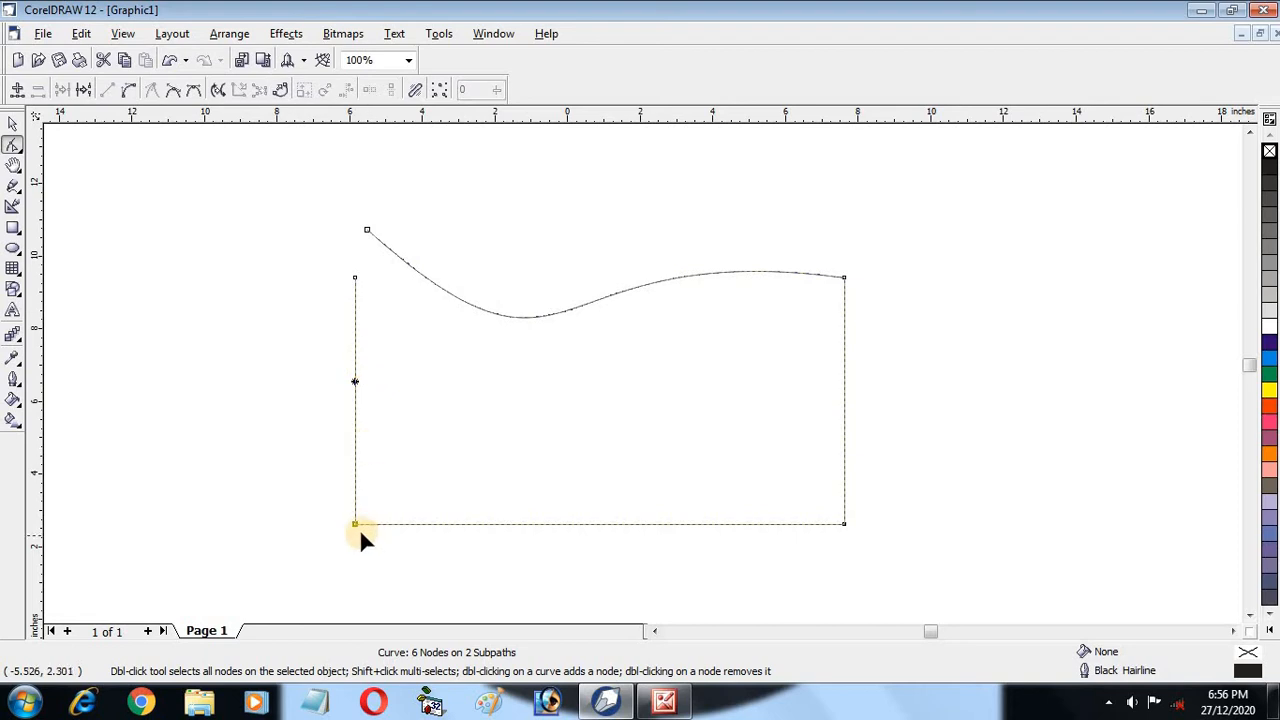
pyautogui.moveTo(356, 524); pyautogui.dragTo(316, 524)
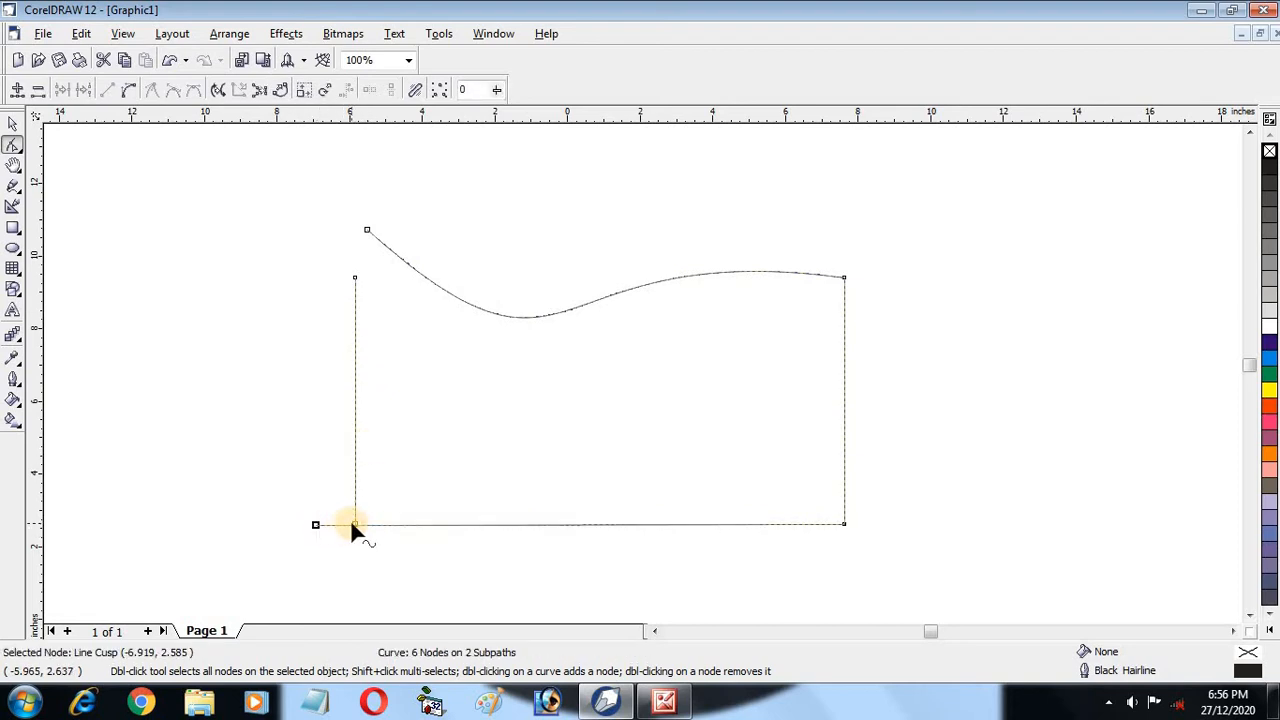
pyautogui.click(351, 523)
pyautogui.hotkey('ctrl', 'z')
# - Move the bottom edge's freed end about 1 inch left and 0.8 inch down, and delete the detached left edge
pyautogui.click(355, 510)
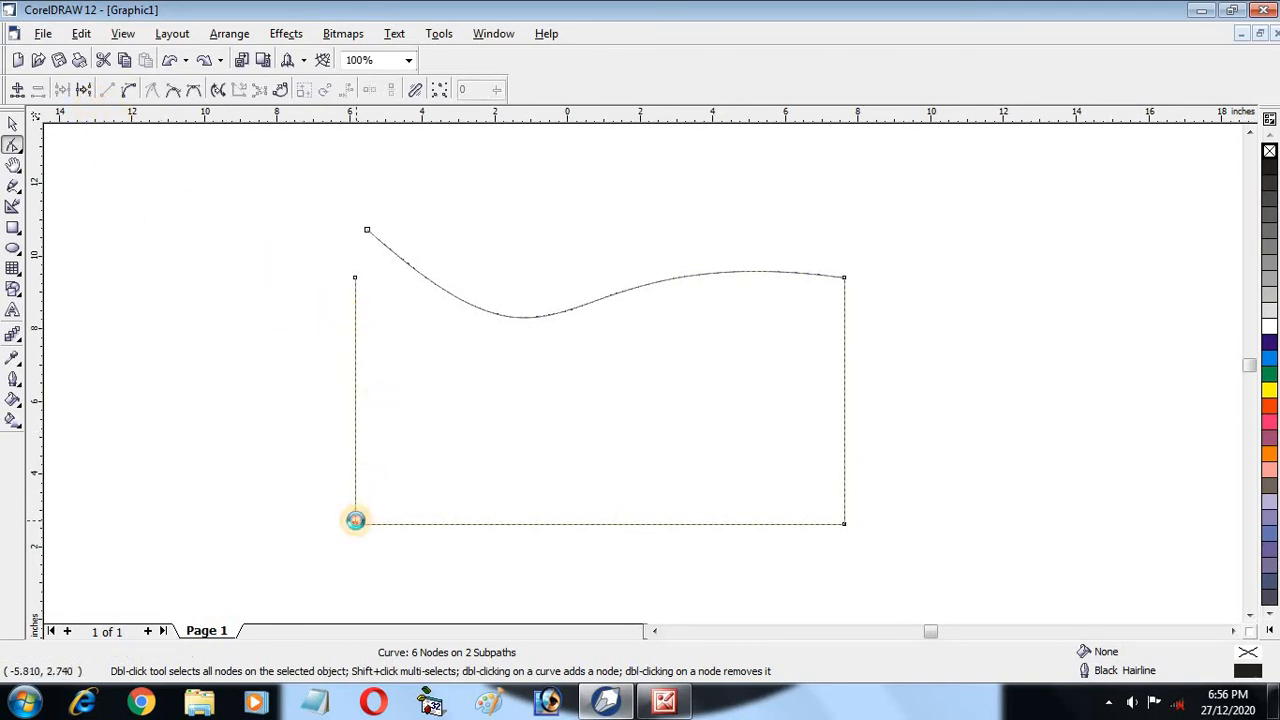
pyautogui.moveTo(353, 521); pyautogui.dragTo(320, 551)
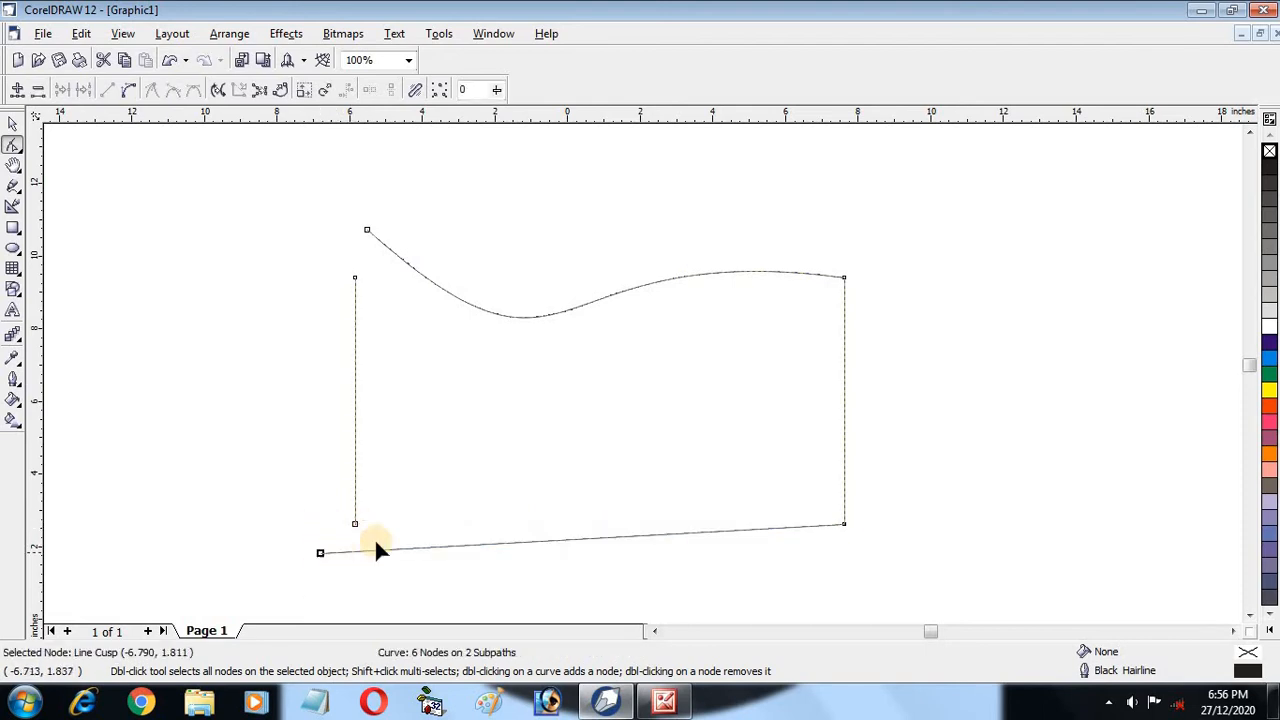
pyautogui.click(354, 522)
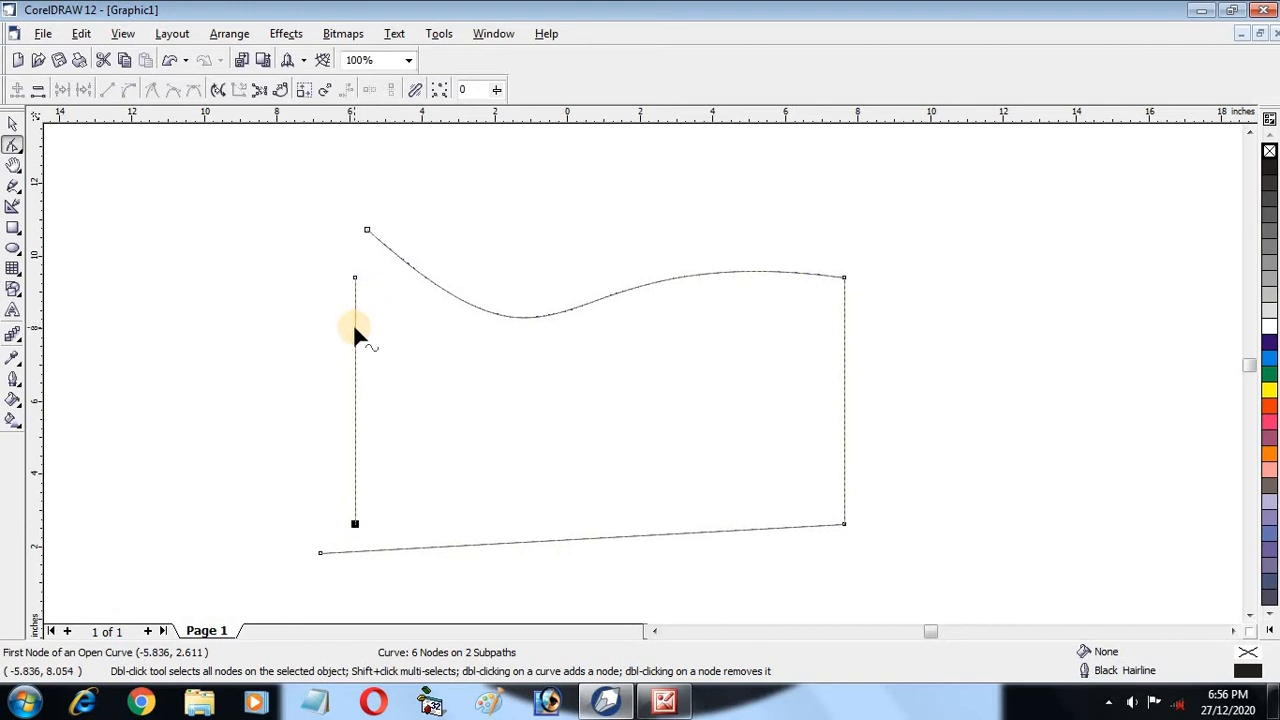
pyautogui.press('Delete')
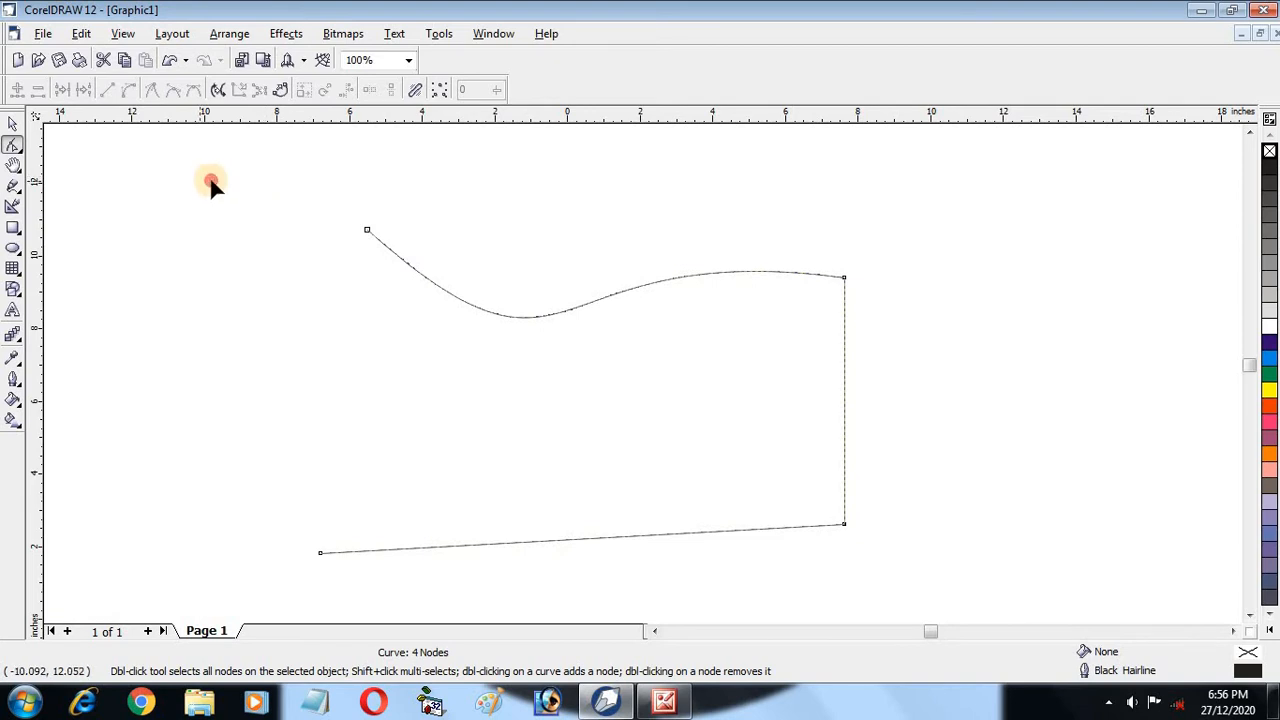
# - Join the two open end nodes of the curve into one node, closing the shape
pyautogui.moveTo(202, 180); pyautogui.dragTo(485, 537)
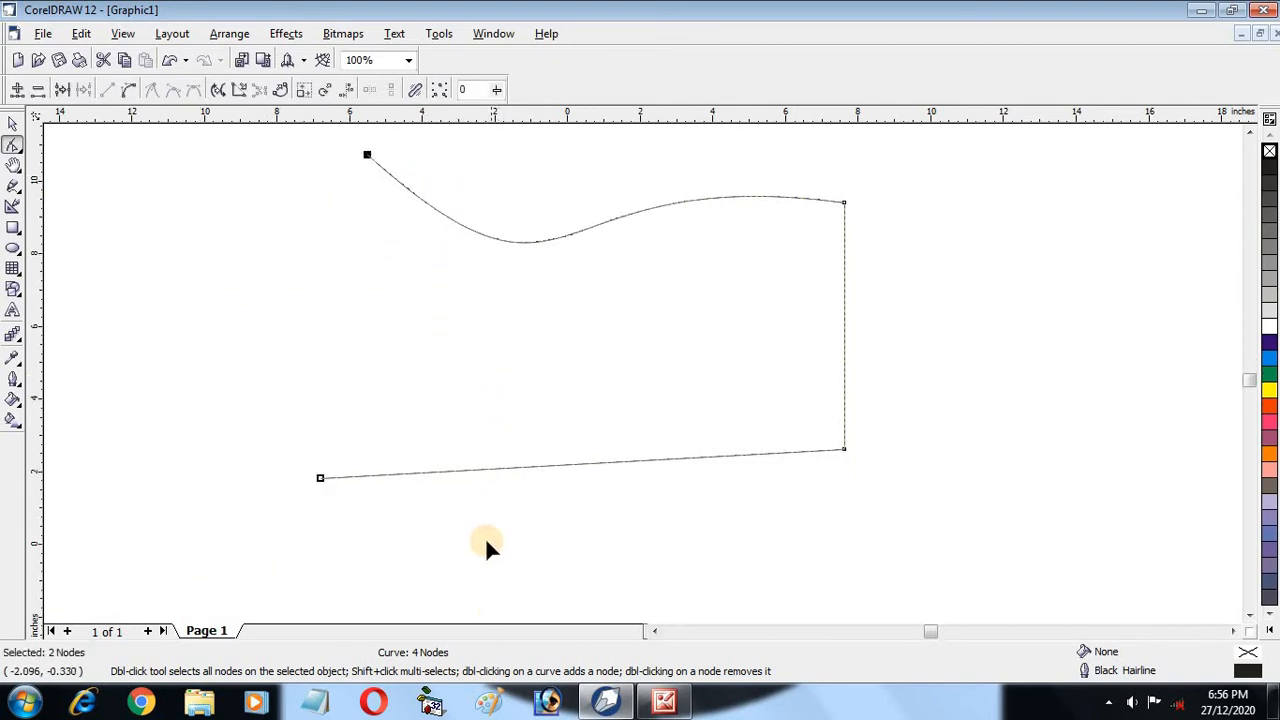
pyautogui.scroll(2, 418, 485)
pyautogui.scroll(-3, 417, 487)
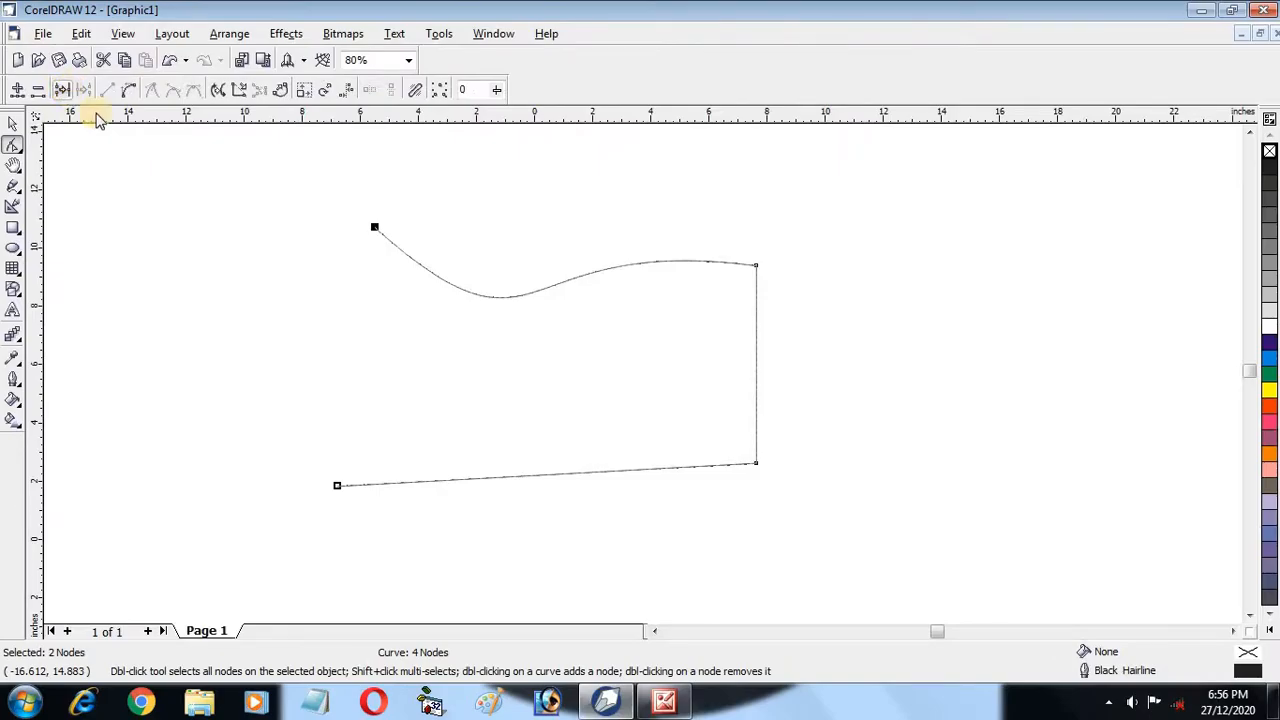
pyautogui.click(62, 92)
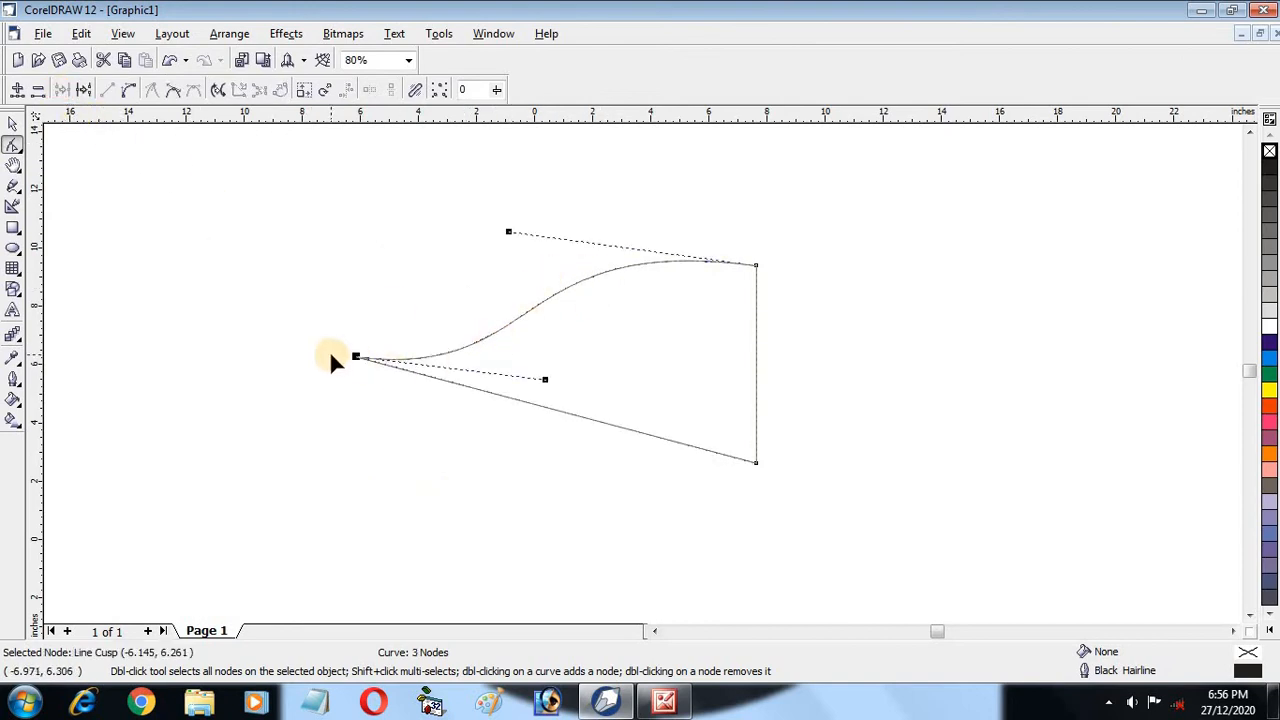
pyautogui.click(1040, 312)
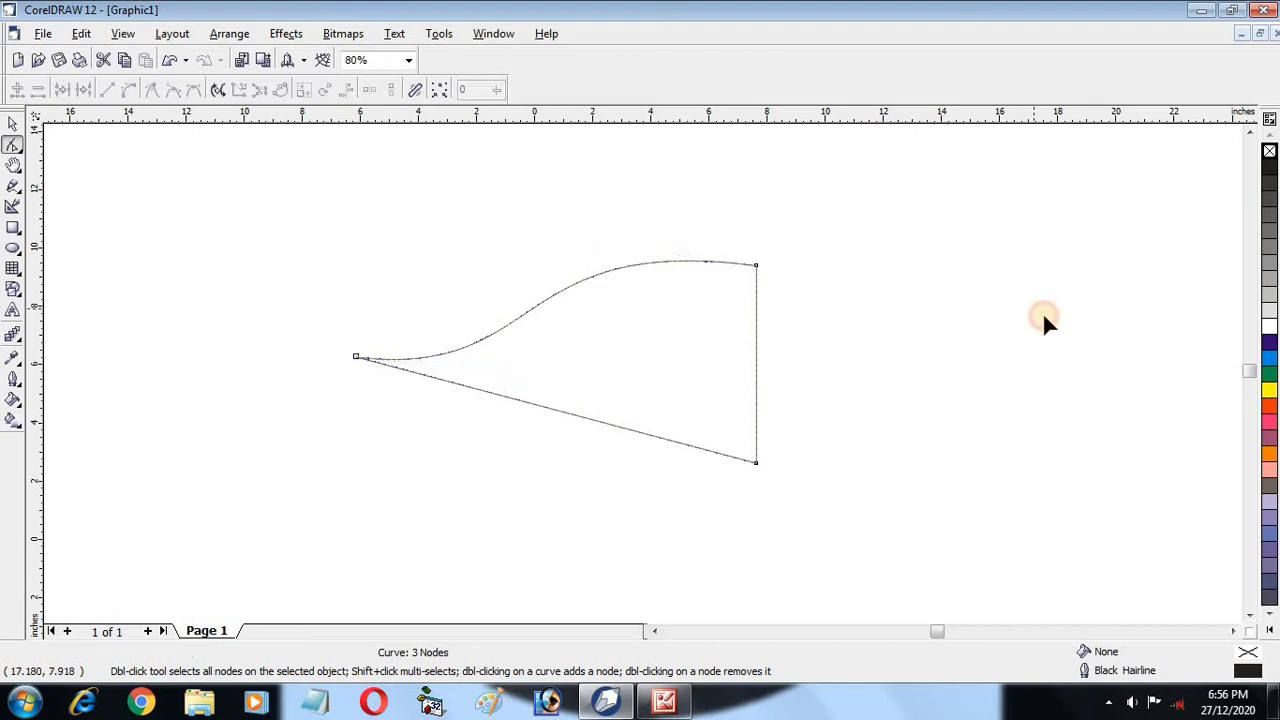
# - Draw a rectangle about 8.8 by 4.7 inches to the right of the closed shape and convert it to curves
pyautogui.click(13, 228)
pyautogui.moveTo(836, 222); pyautogui.dragTo(1094, 360)
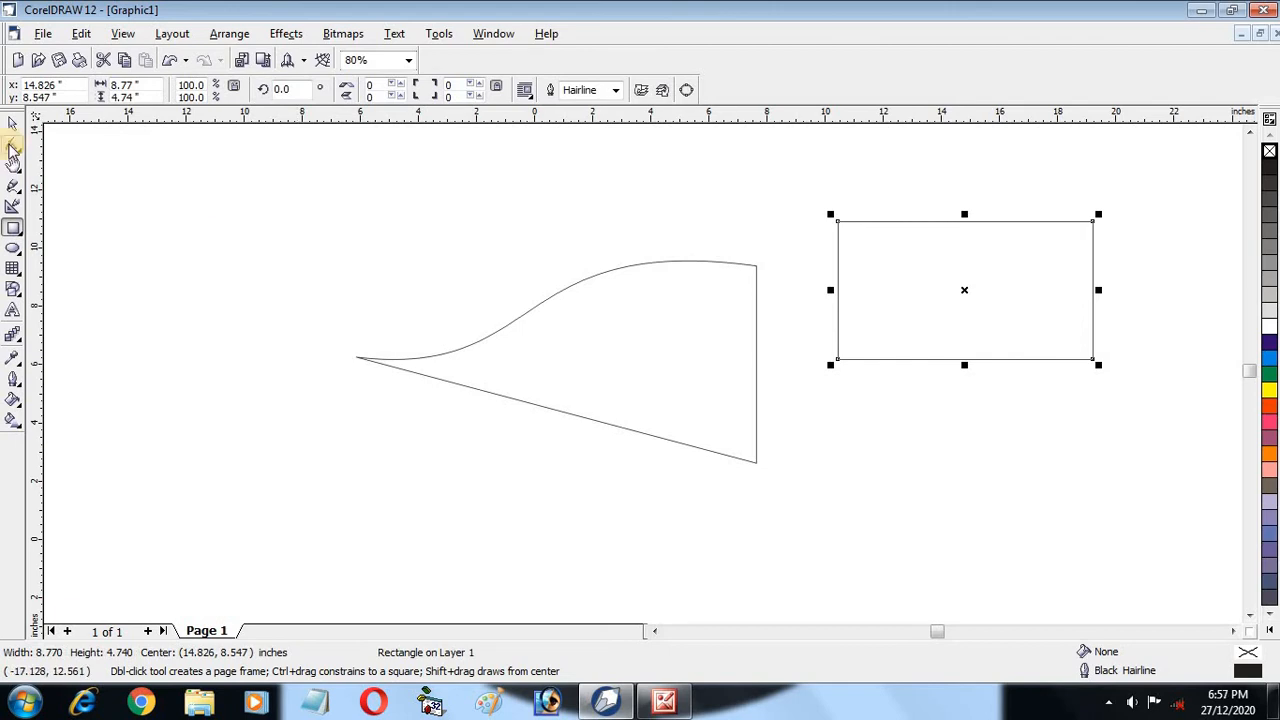
pyautogui.click(12, 148)
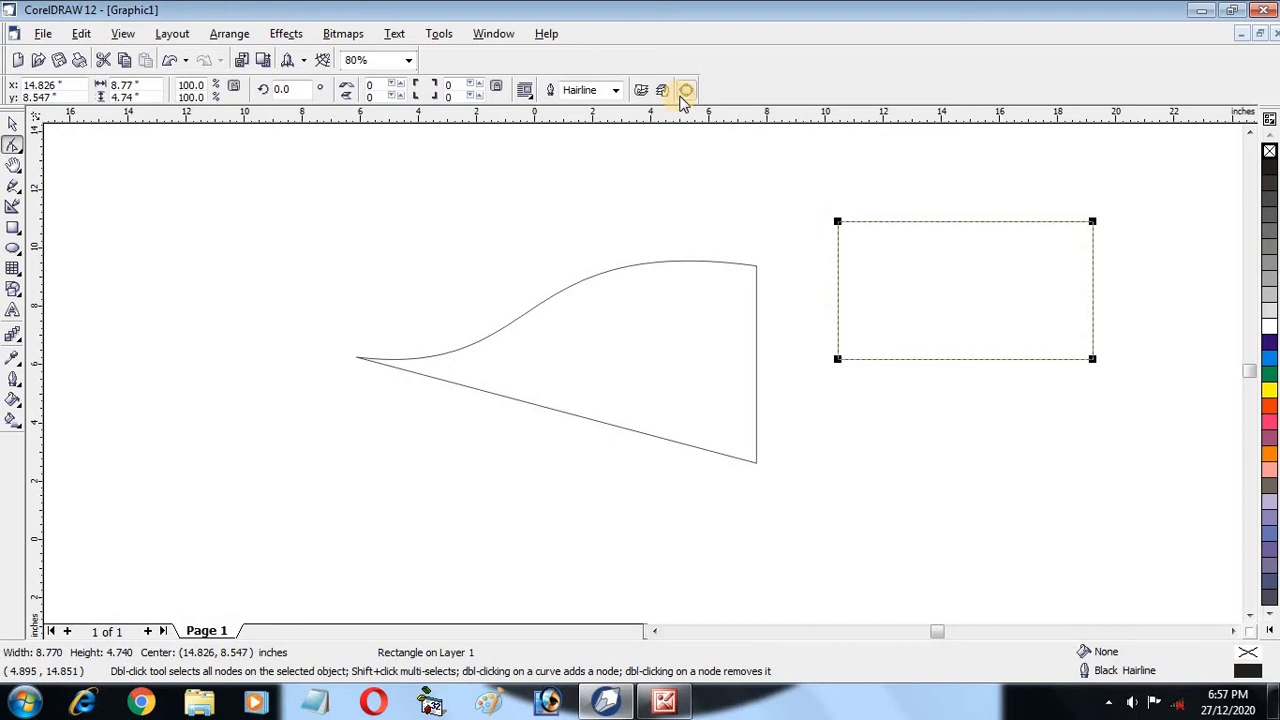
pyautogui.click(686, 91)
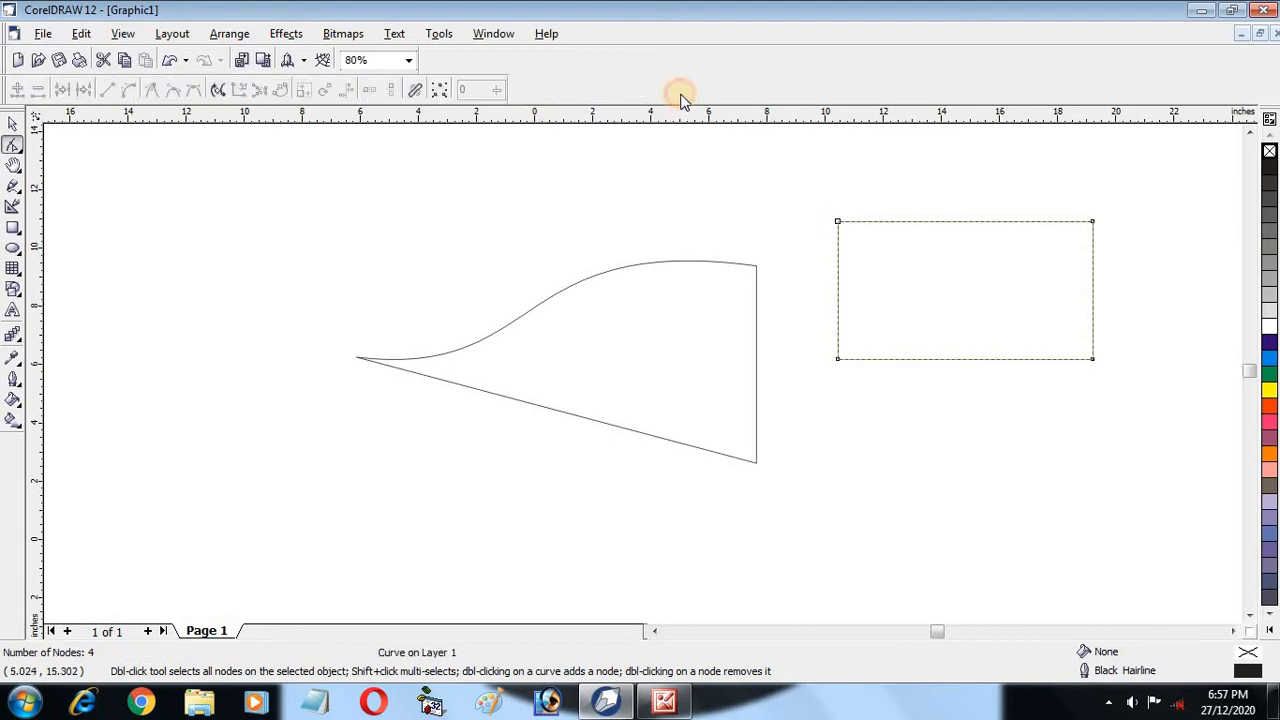
# - Break the small rectangle at its upper-left corner node and move the top edge's freed end about 0.8 inch up and 0.2 inch left
pyautogui.click(838, 222)
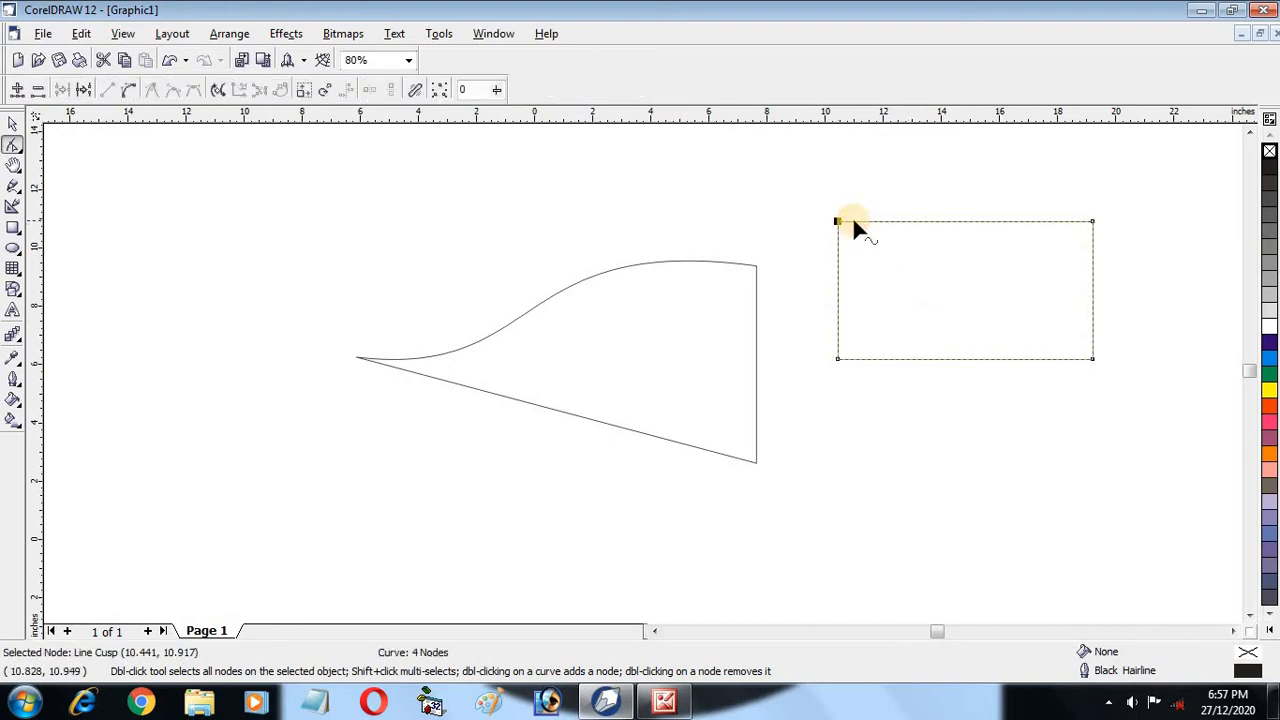
pyautogui.click(85, 90)
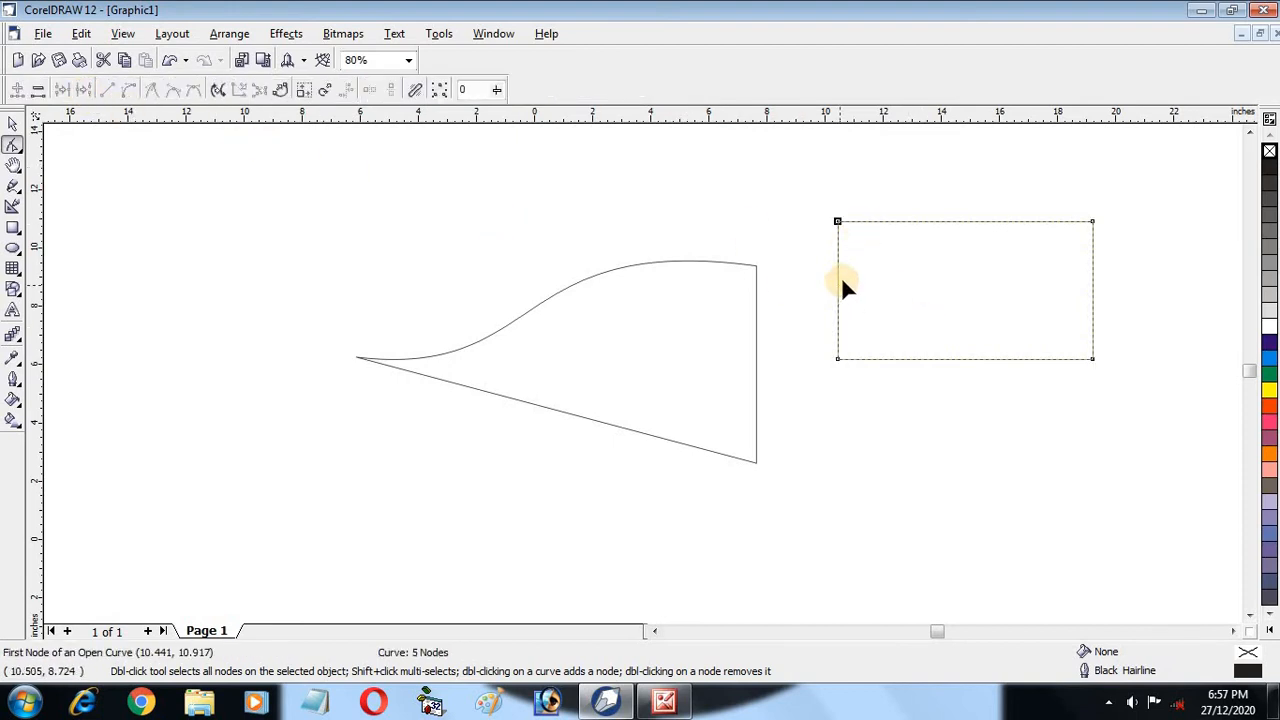
pyautogui.moveTo(838, 224); pyautogui.dragTo(831, 199)
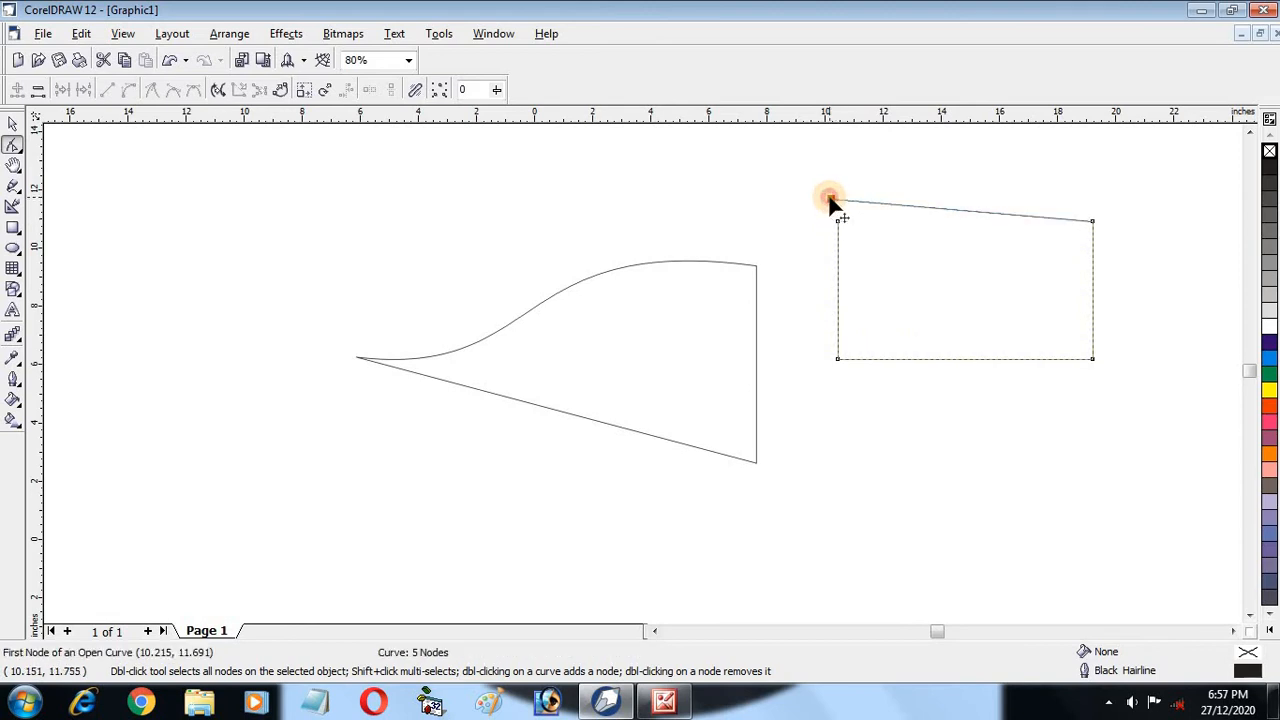
# - Break the curve at the lower-left corner node and move the bottom edge's freed end about 1.2 inches down and 0.1 inch right
pyautogui.click(838, 357)
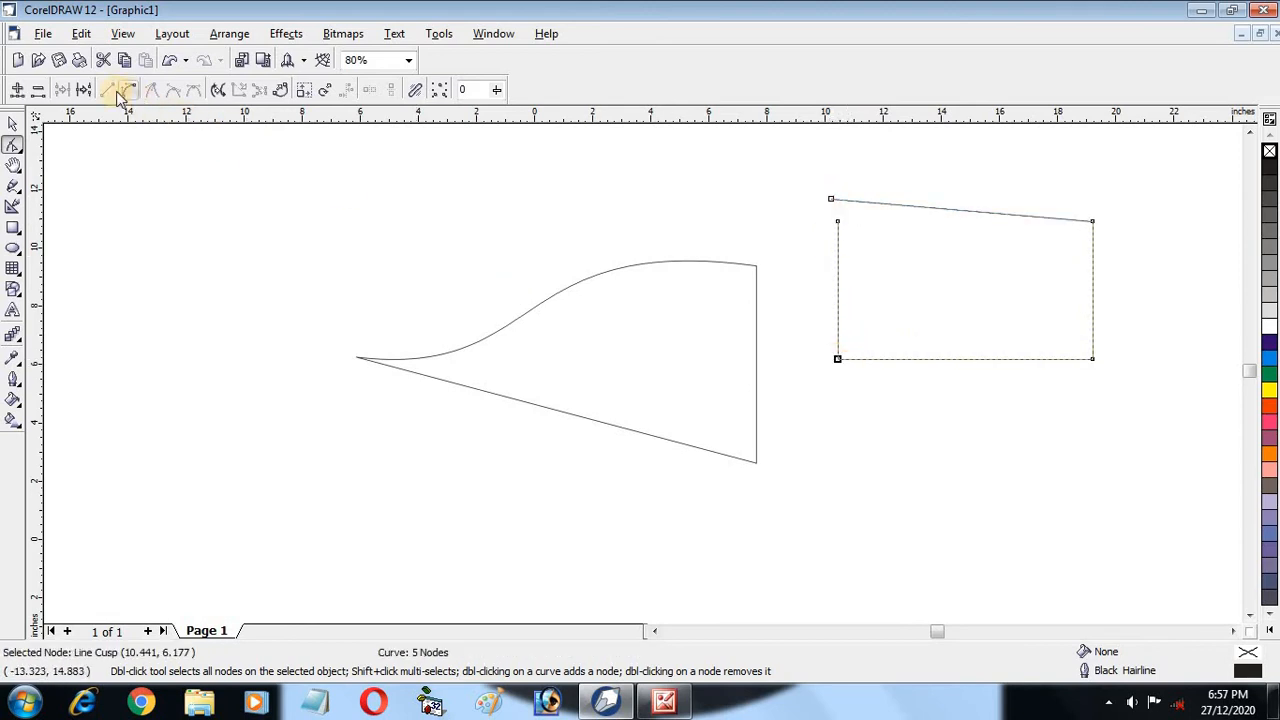
pyautogui.click(85, 90)
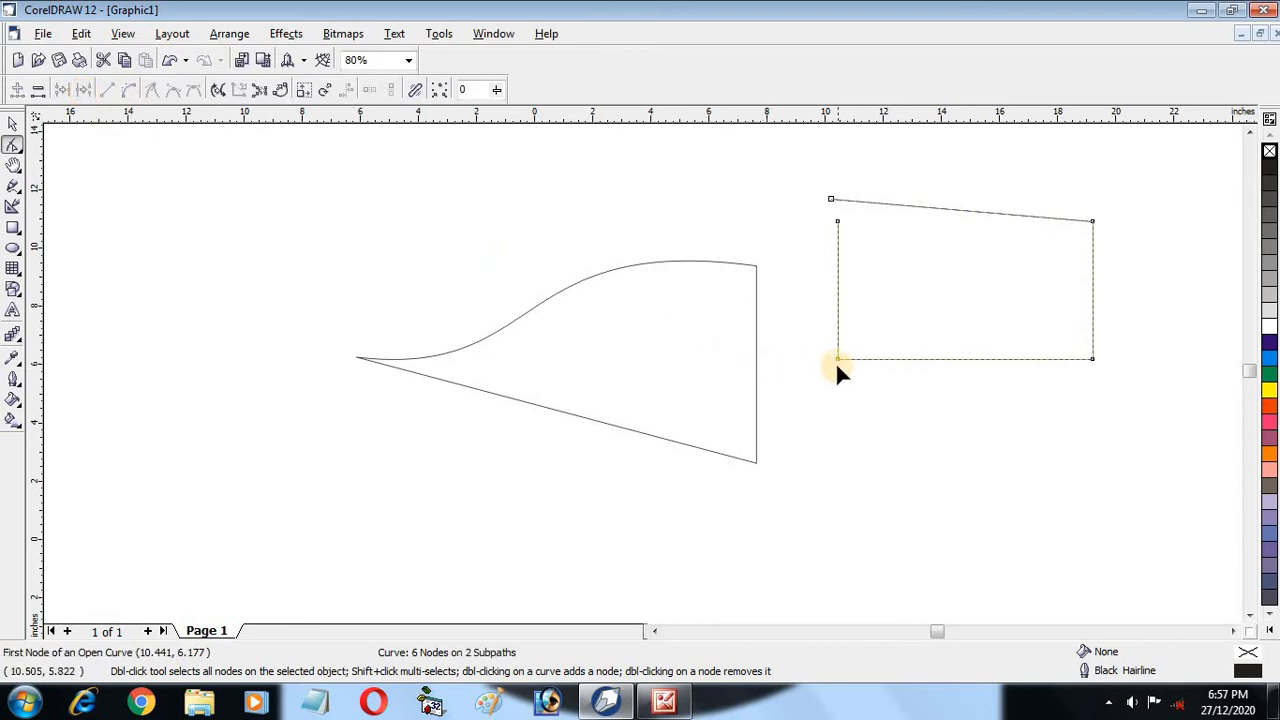
pyautogui.moveTo(840, 360); pyautogui.dragTo(843, 384)
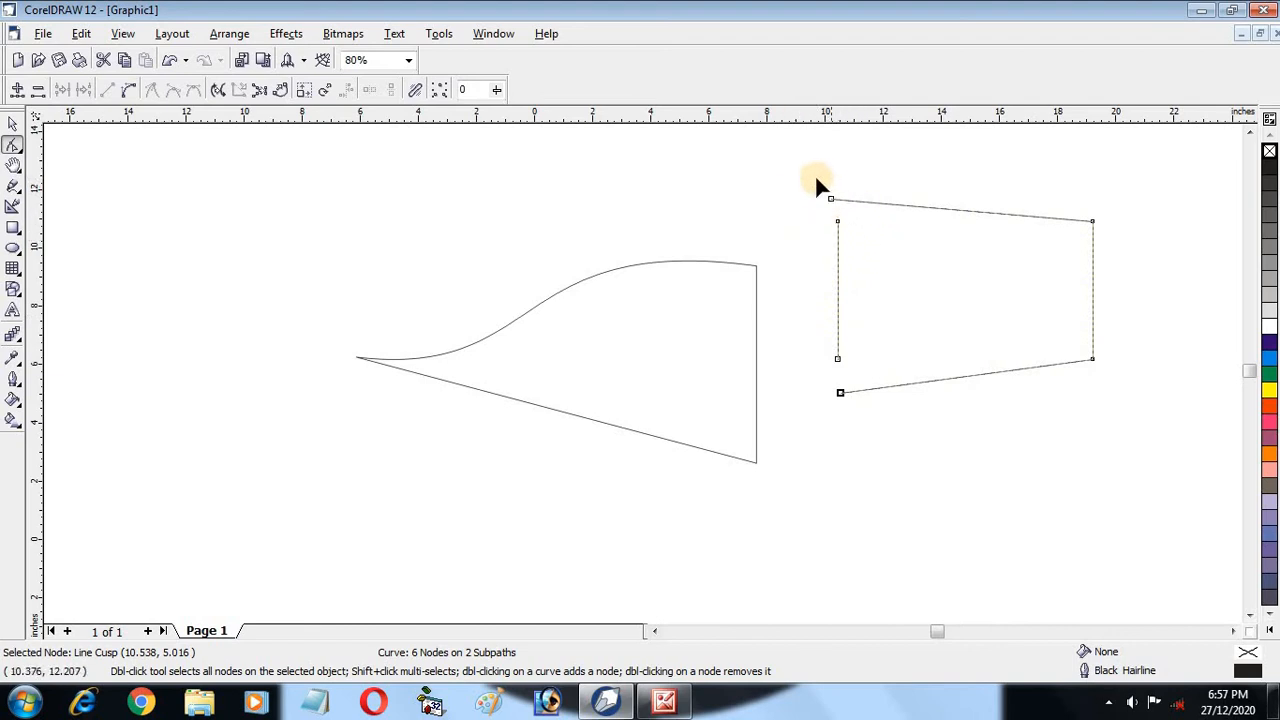
pyautogui.click(13, 122)
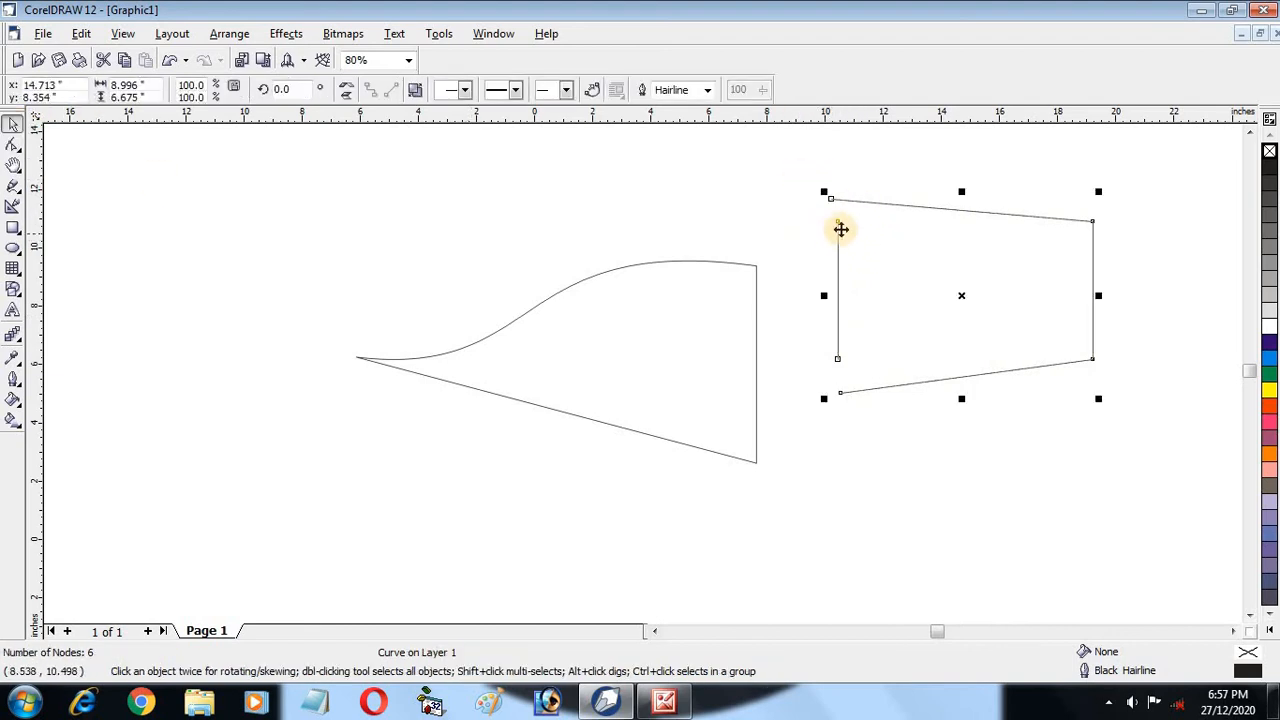
pyautogui.click(766, 176)
pyautogui.moveTo(748, 162); pyautogui.dragTo(903, 262)
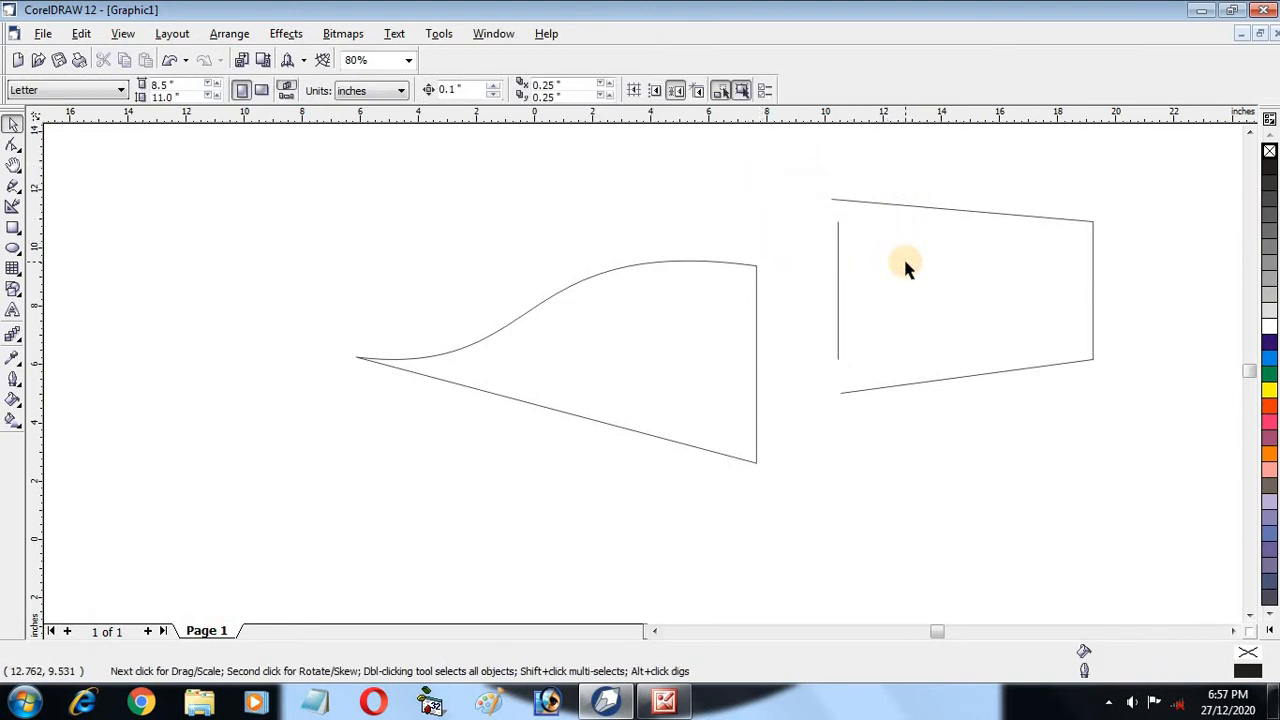
pyautogui.click(13, 143)
pyautogui.click(889, 204)
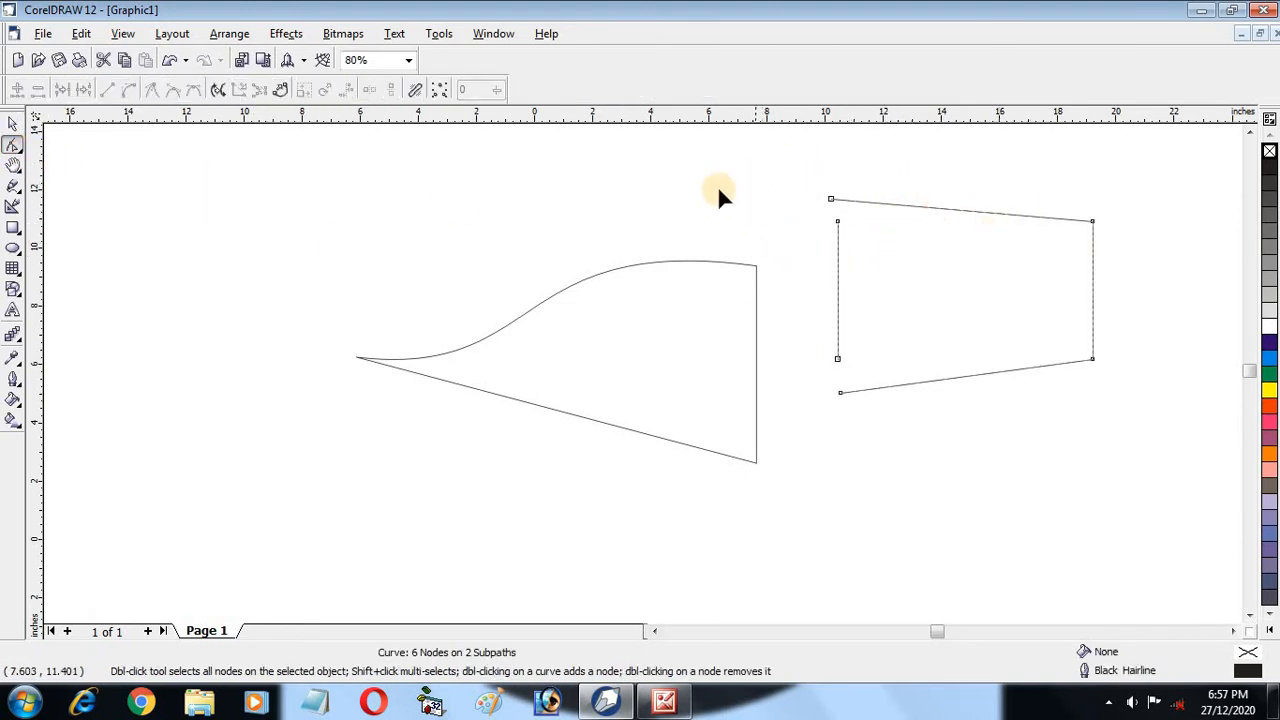
# - Join the separated end nodes at the small shape's upper-left corner and at its lower-left corner
pyautogui.moveTo(829, 167); pyautogui.dragTo(879, 248)
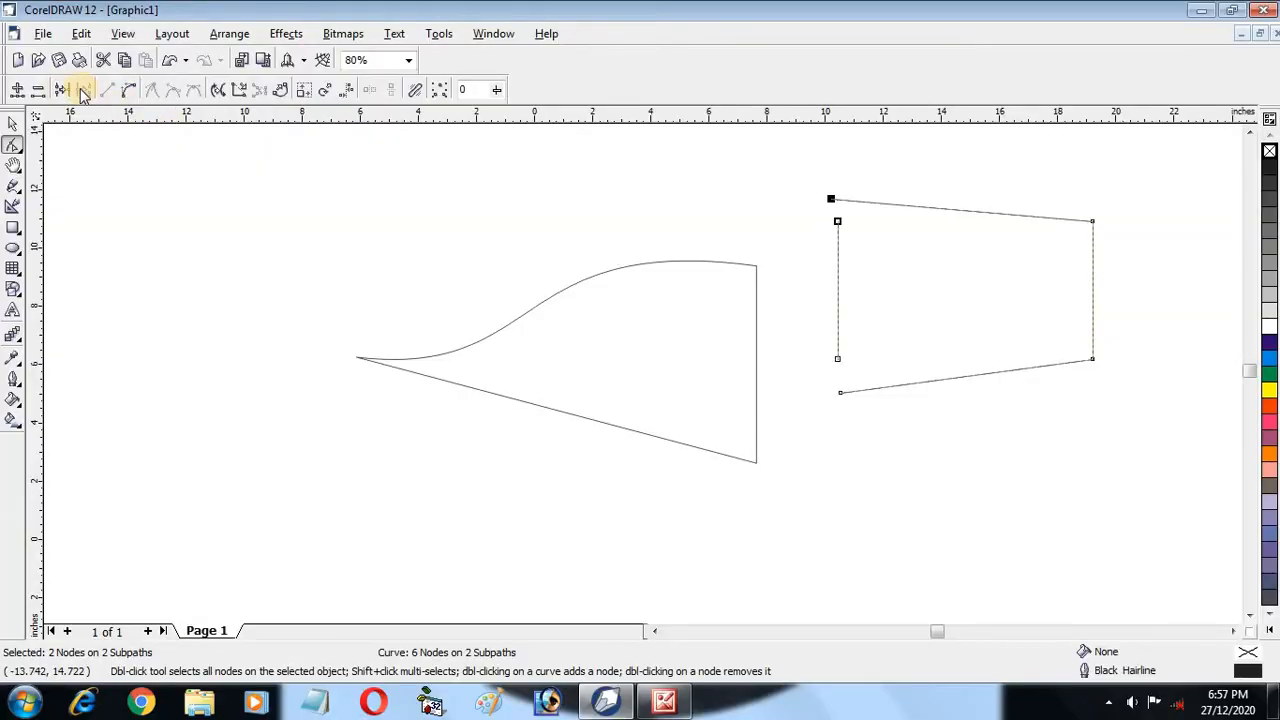
pyautogui.click(60, 89)
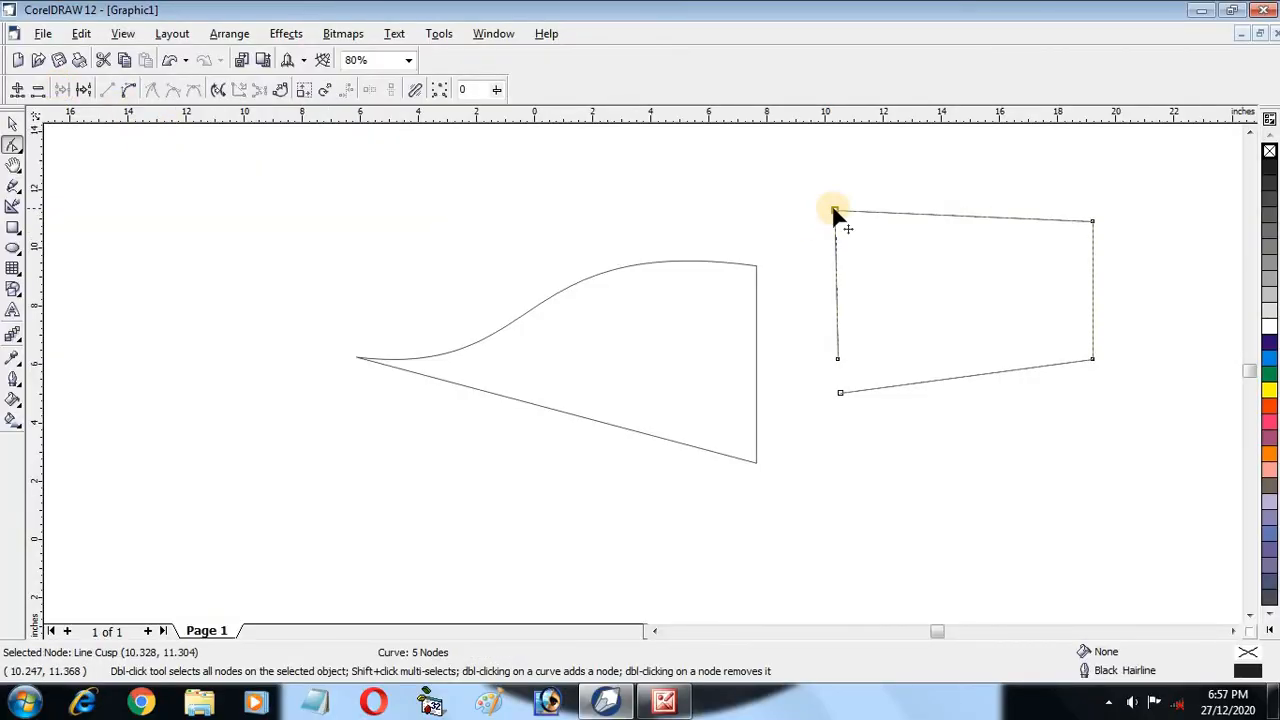
pyautogui.click(801, 361)
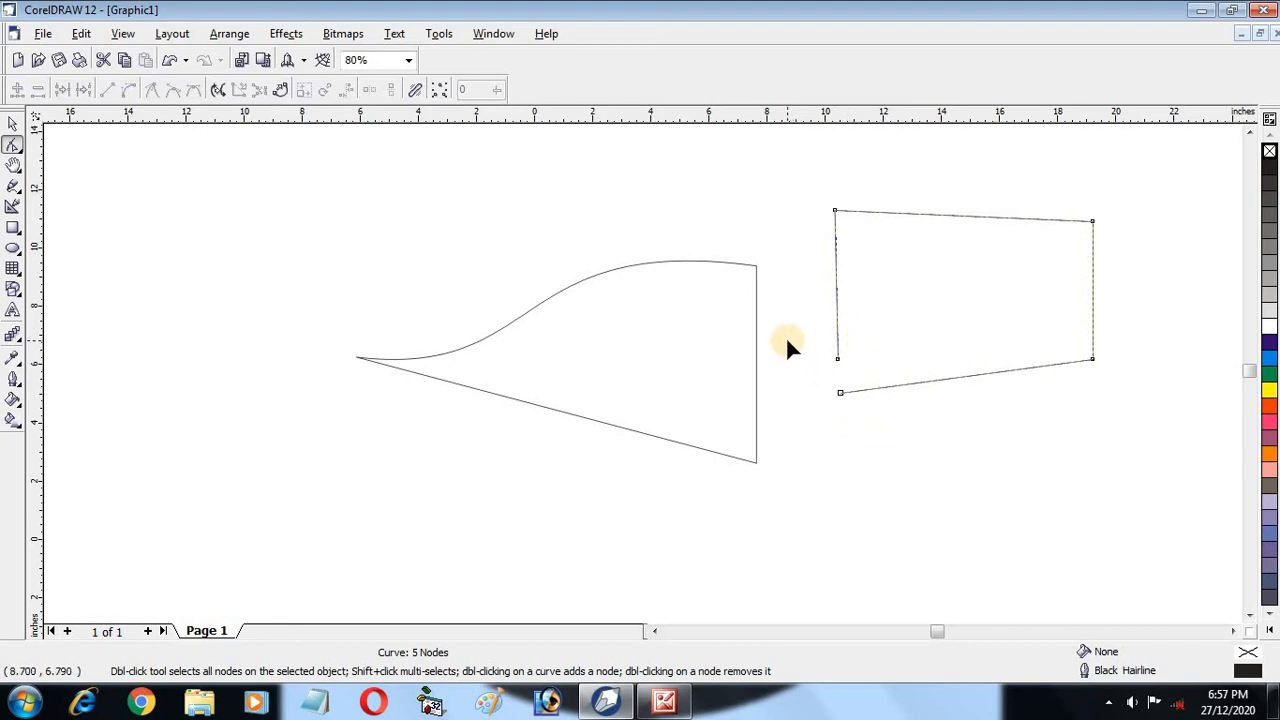
pyautogui.moveTo(787, 341); pyautogui.dragTo(900, 428)
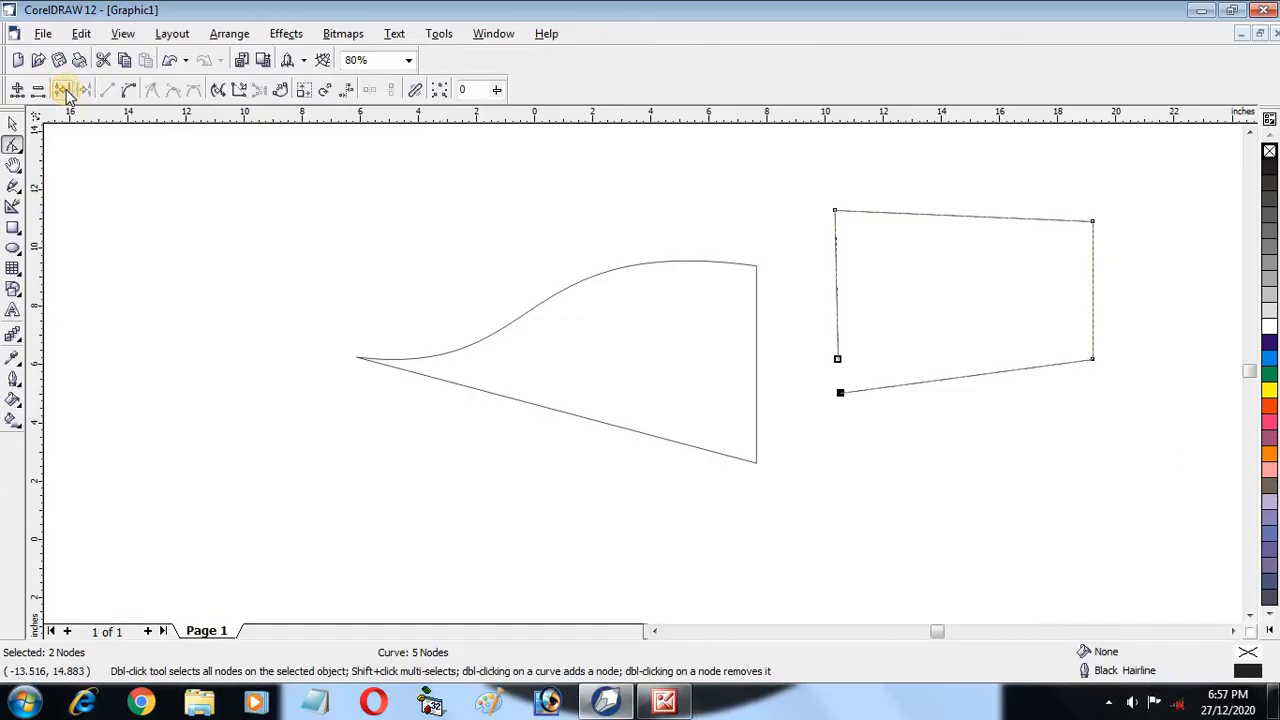
pyautogui.click(63, 90)
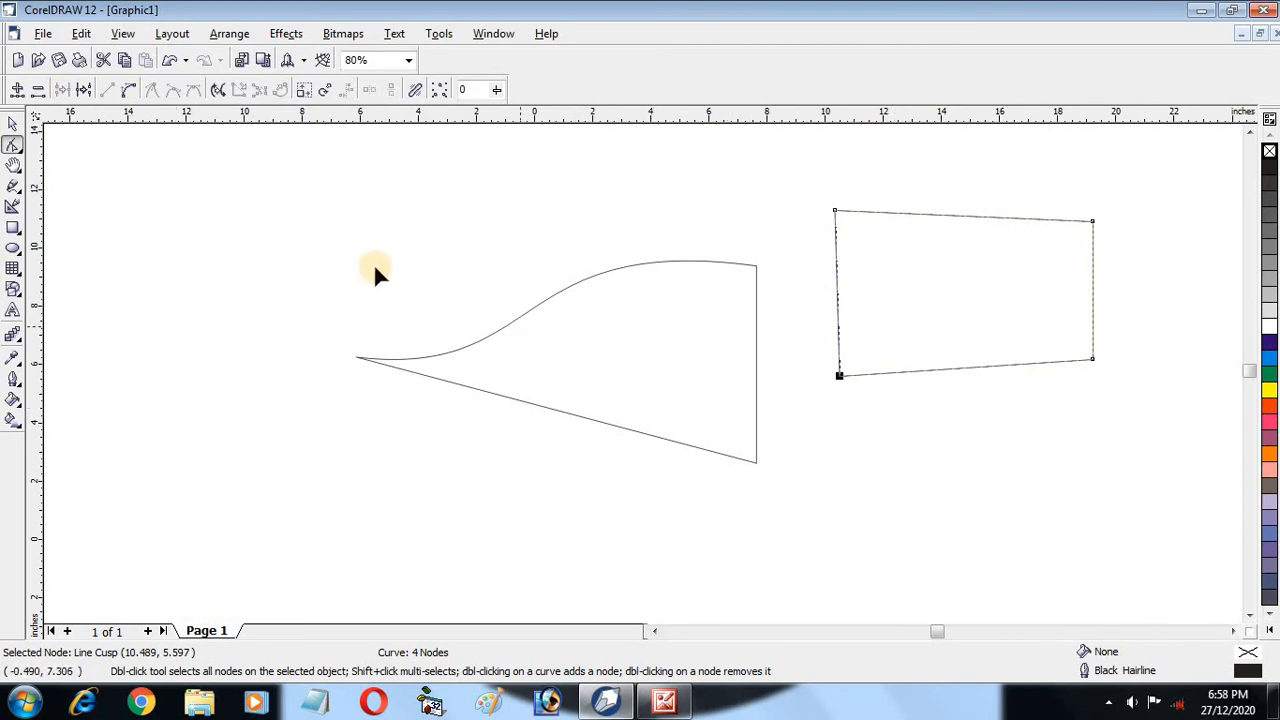
# - Delete both closed shapes to clear the drawing area
pyautogui.moveTo(139, 162); pyautogui.dragTo(1160, 503)
pyautogui.press('Delete')
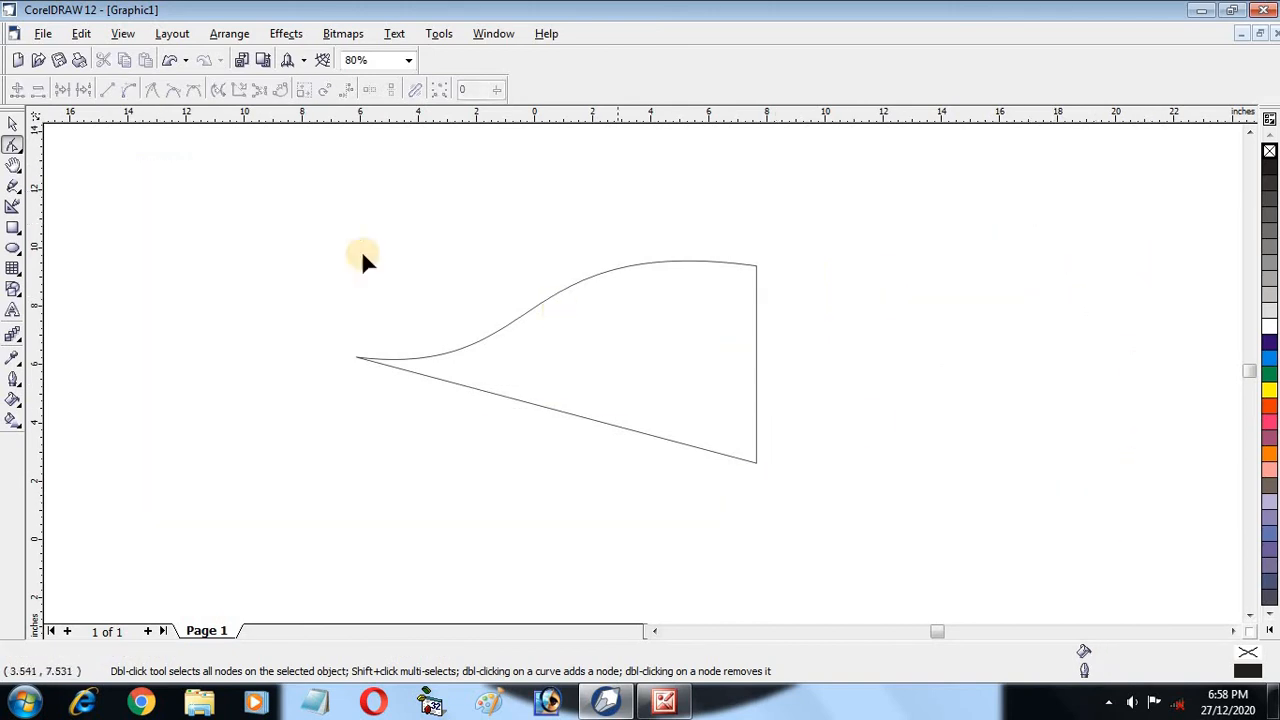
pyautogui.click(13, 123)
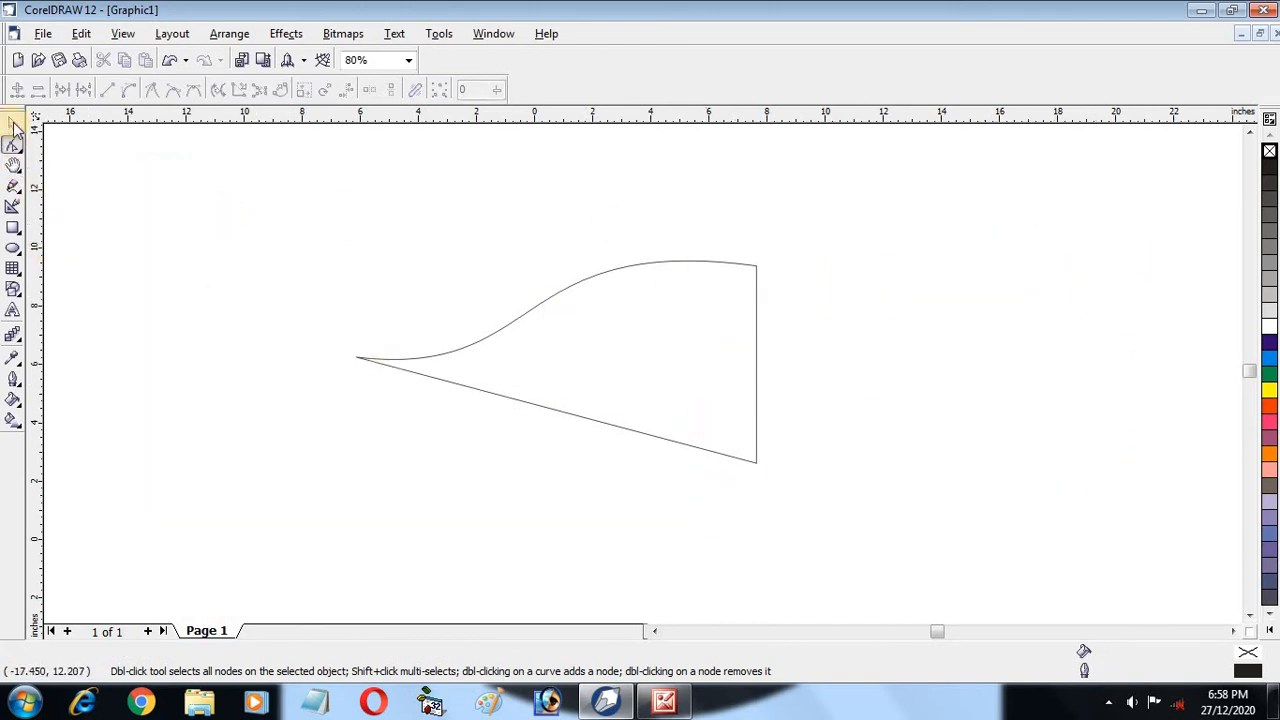
pyautogui.moveTo(274, 225); pyautogui.dragTo(910, 552)
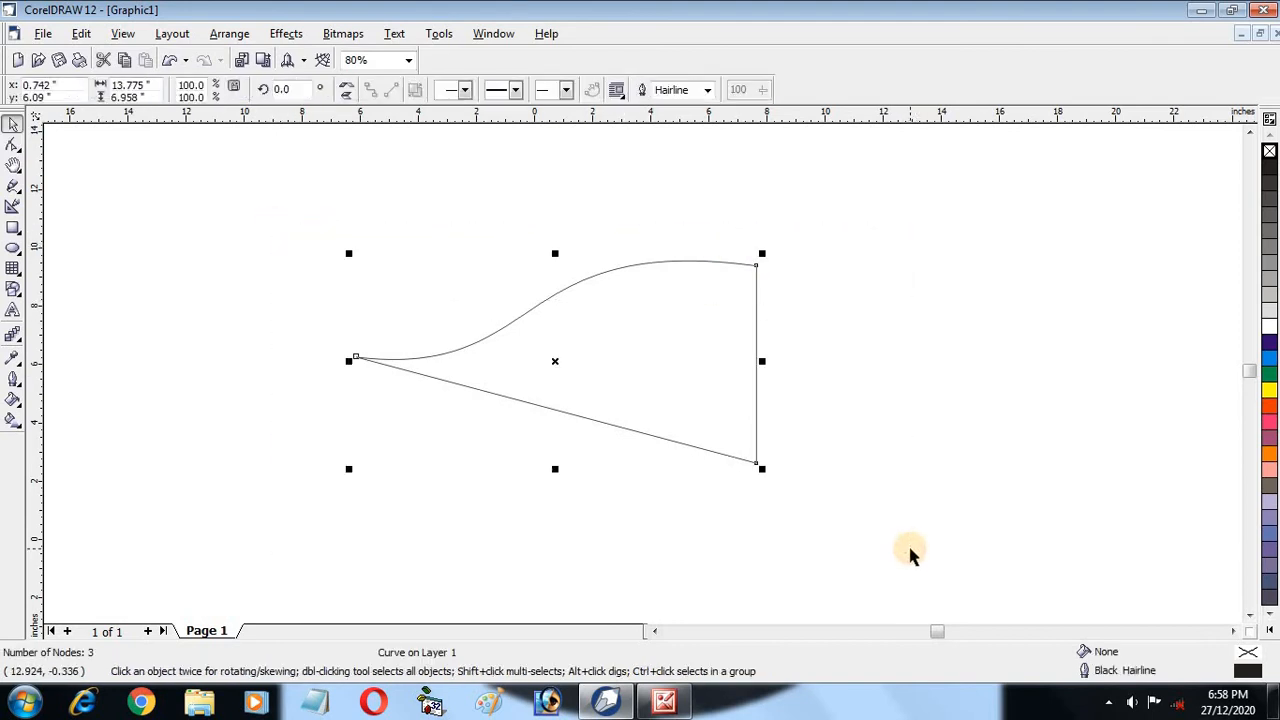
pyautogui.press('Delete')
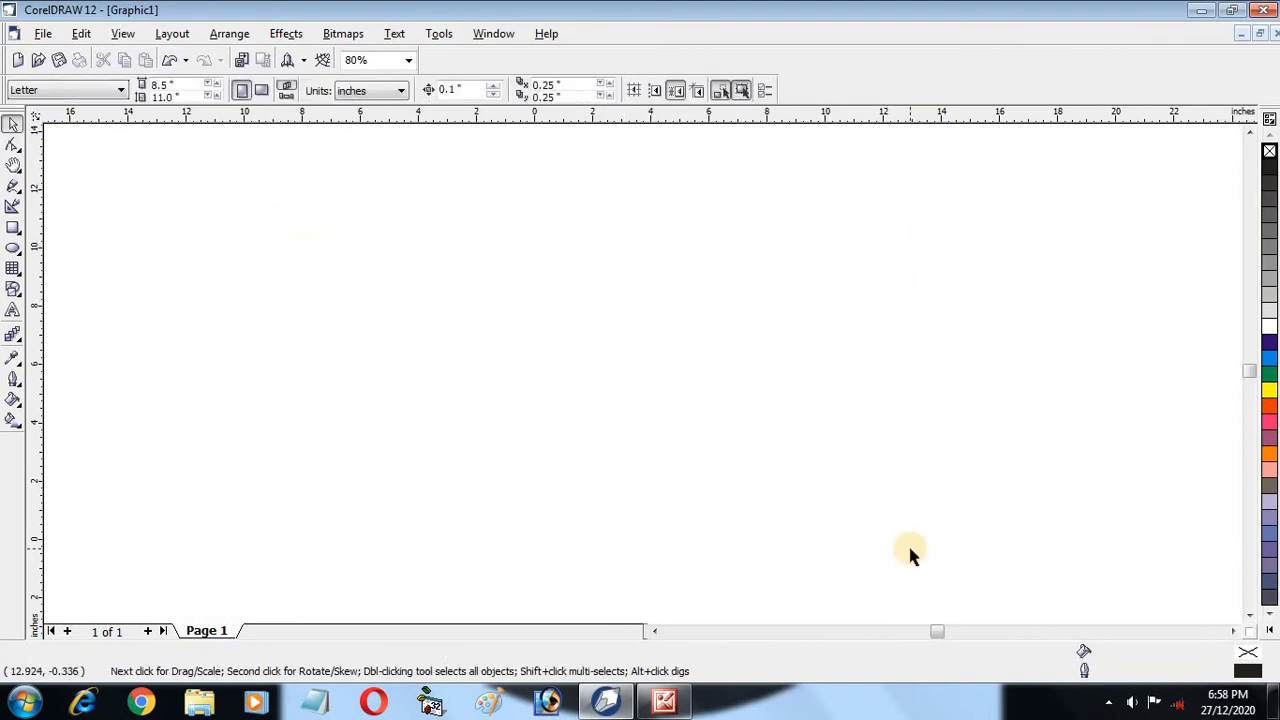
# - Draw a rectangle about 16.7 by 8.3 inches and convert it to curves
pyautogui.click(12, 228)
pyautogui.moveTo(281, 234); pyautogui.dragTo(766, 475)
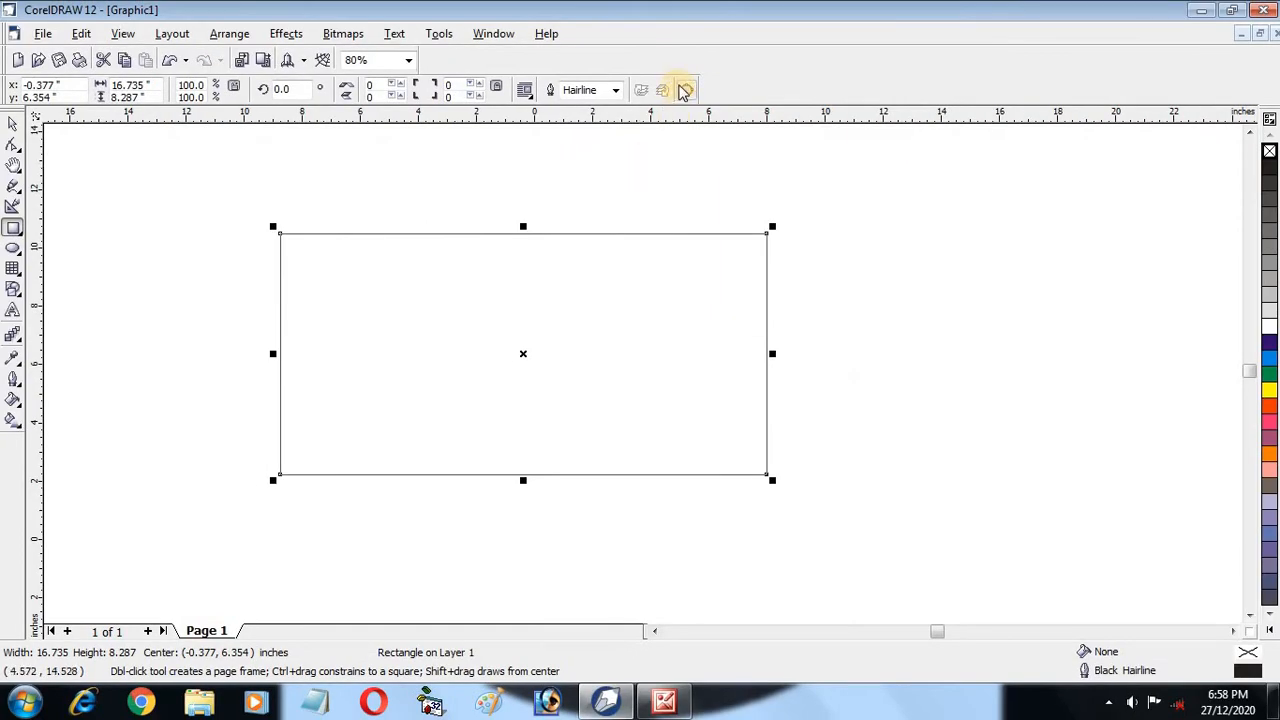
pyautogui.click(684, 89)
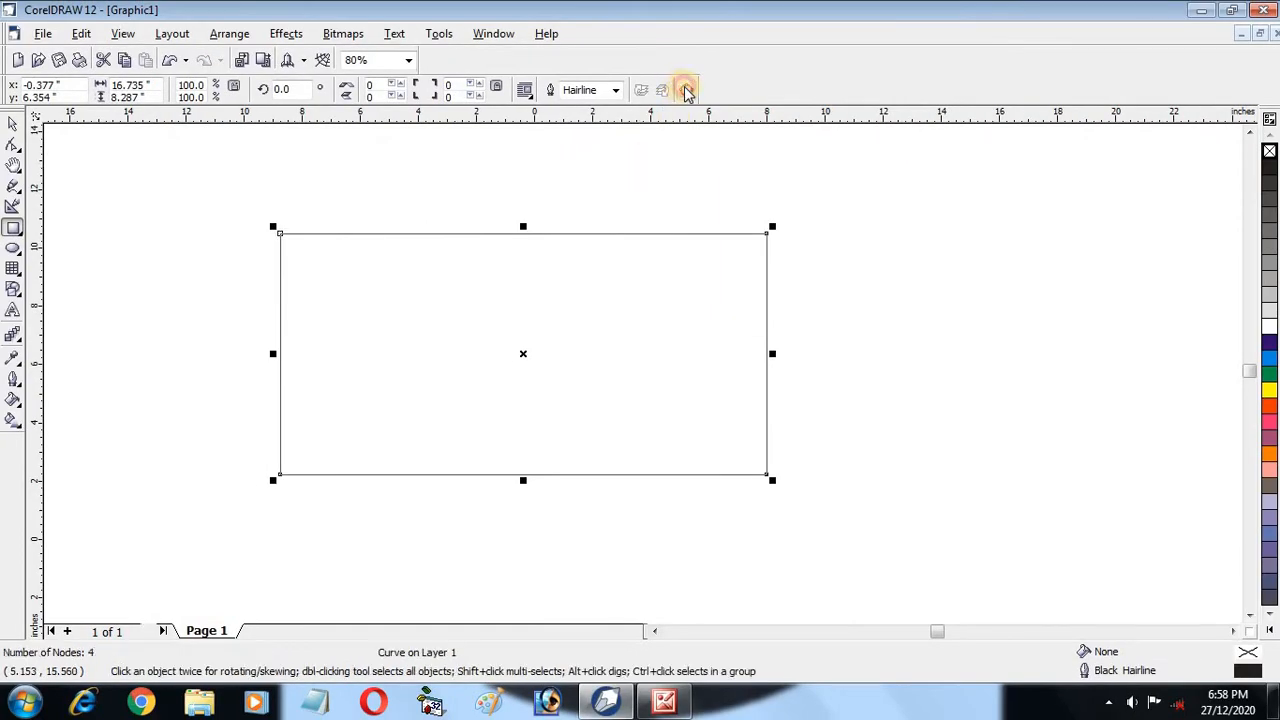
# - Convert the rectangle's top edge to a curve and bend it into a slight wave, its right handle about 0.6 inch down and left handle 0.7 inch up
pyautogui.click(13, 146)
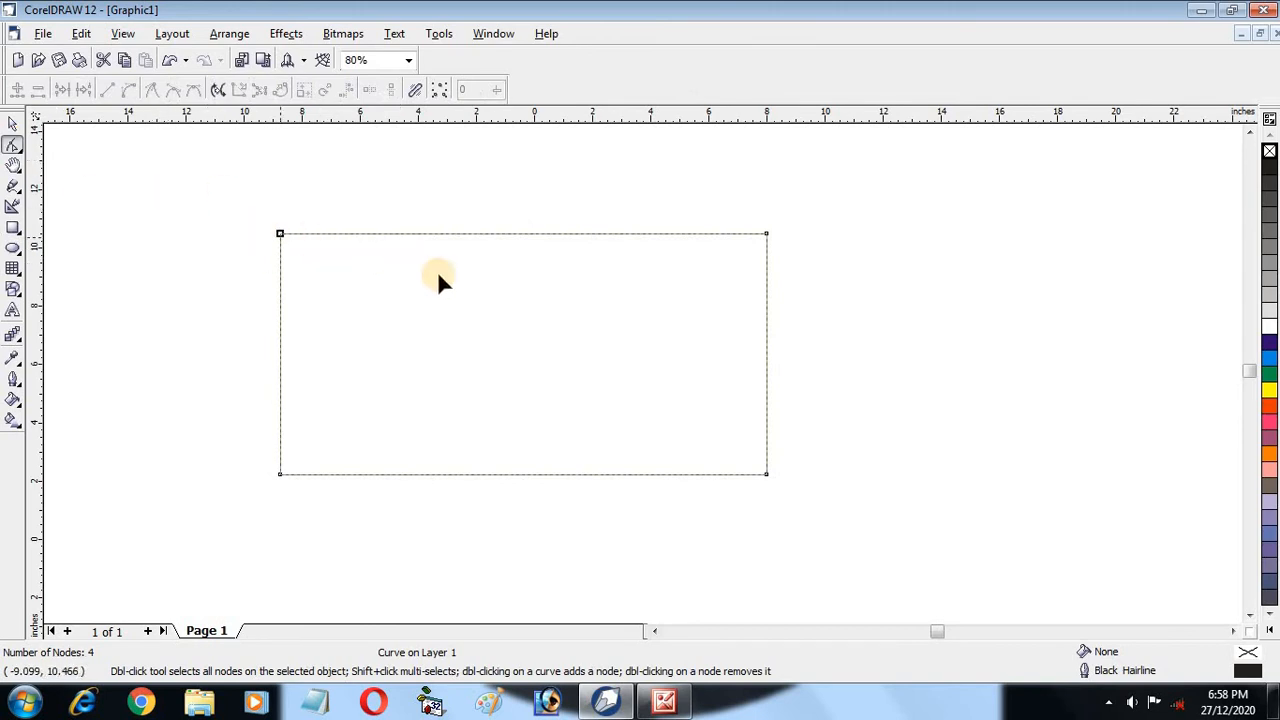
pyautogui.click(766, 234)
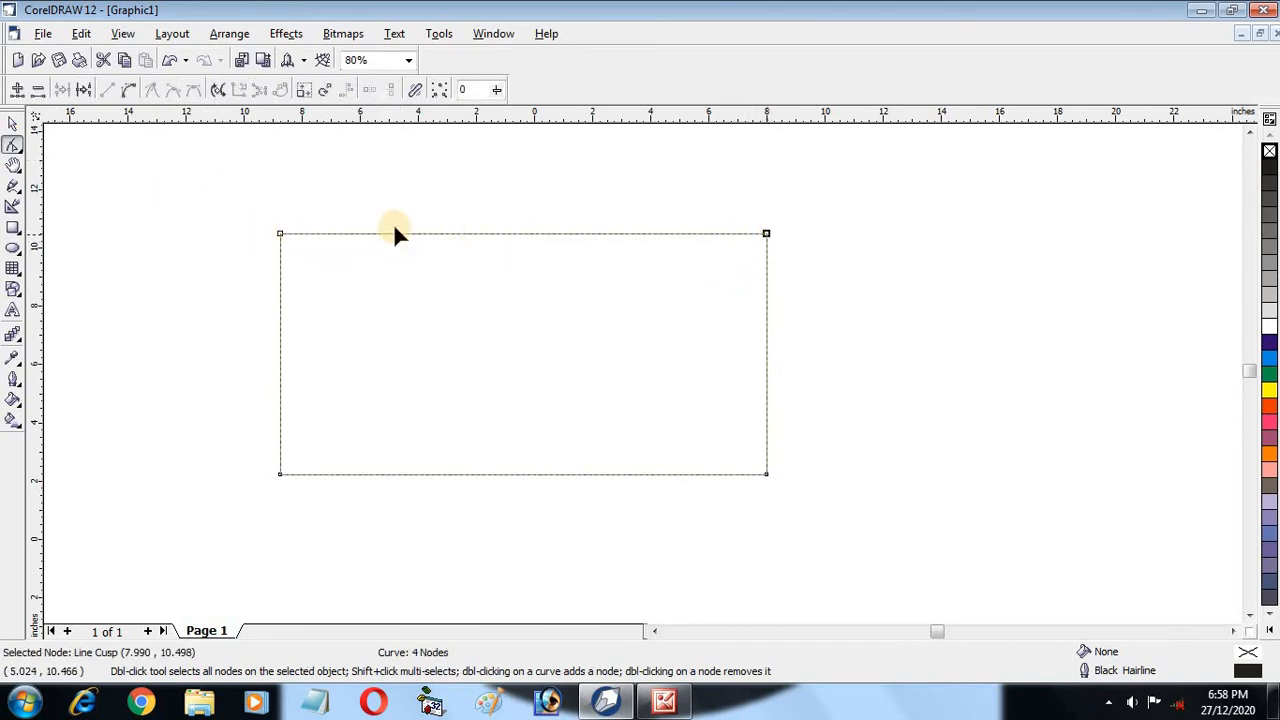
pyautogui.click(122, 93)
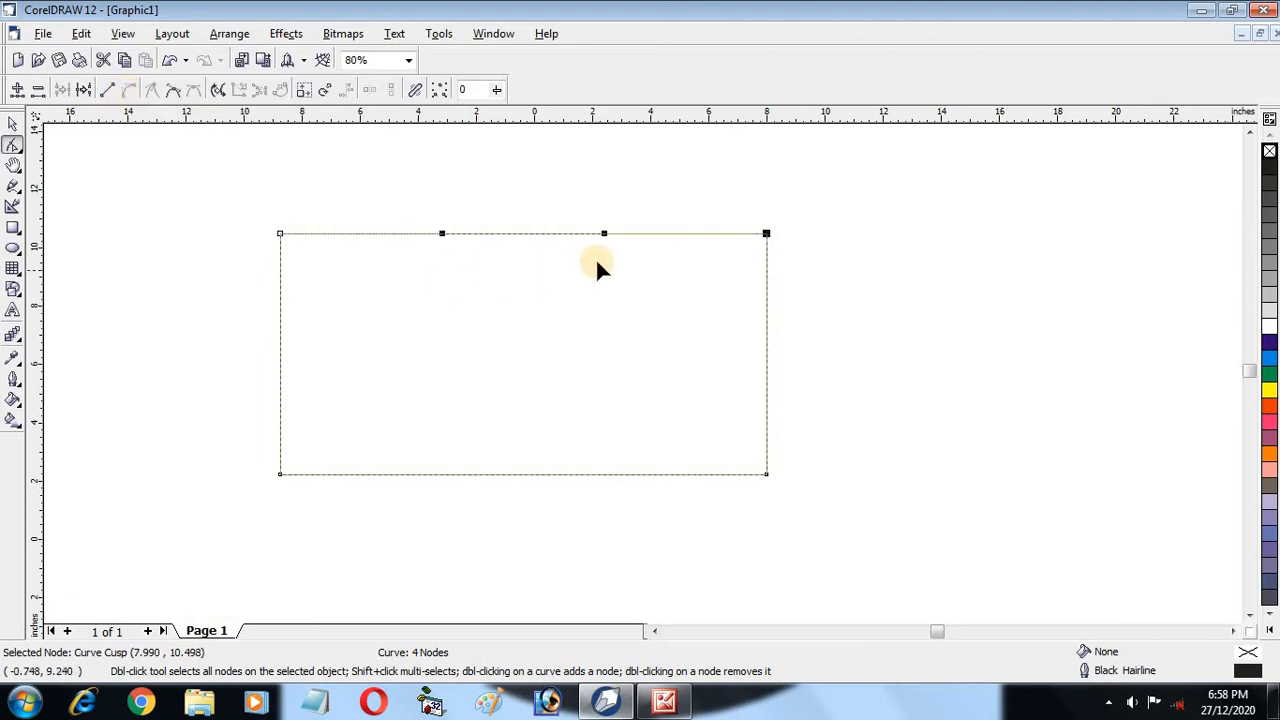
pyautogui.moveTo(604, 234); pyautogui.dragTo(606, 251)
pyautogui.moveTo(442, 234); pyautogui.dragTo(443, 213)
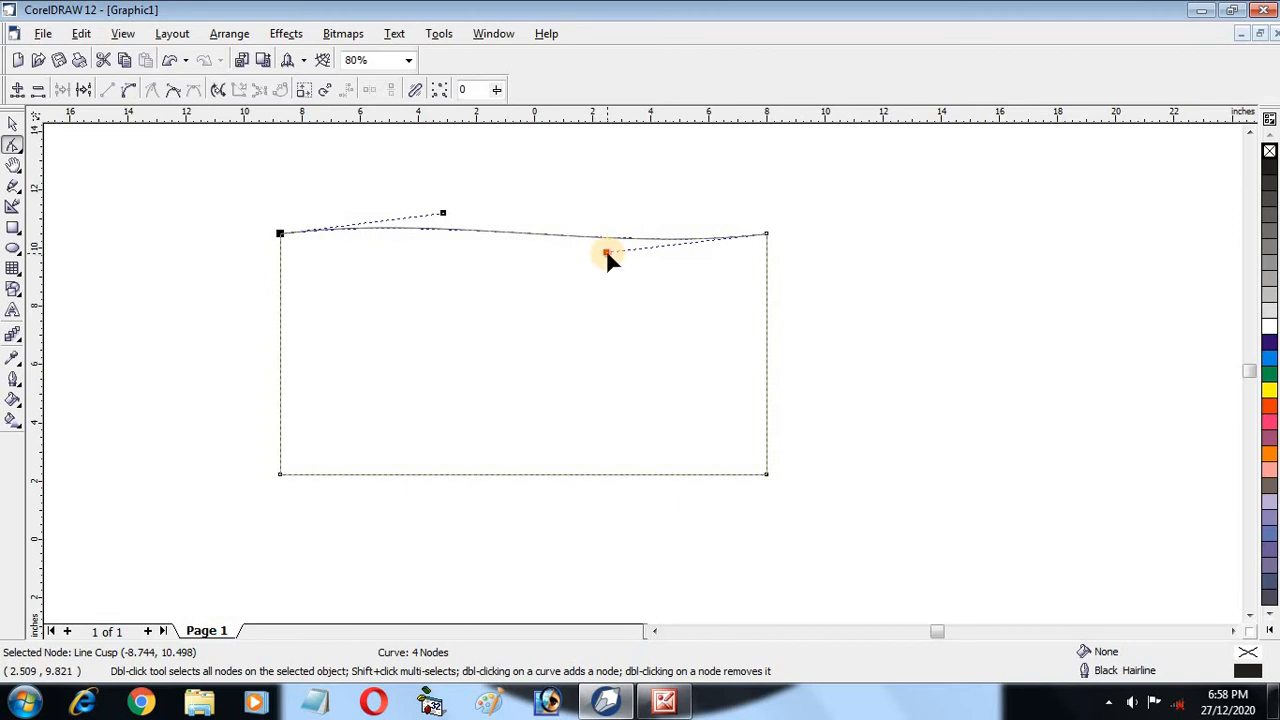
# - Deepen the top edge's wave and swing its handles outward: right one about 1.9 inches right and 2.7 down from its node, left one 1.9 left and 2.3 up
pyautogui.moveTo(606, 249); pyautogui.dragTo(685, 358)
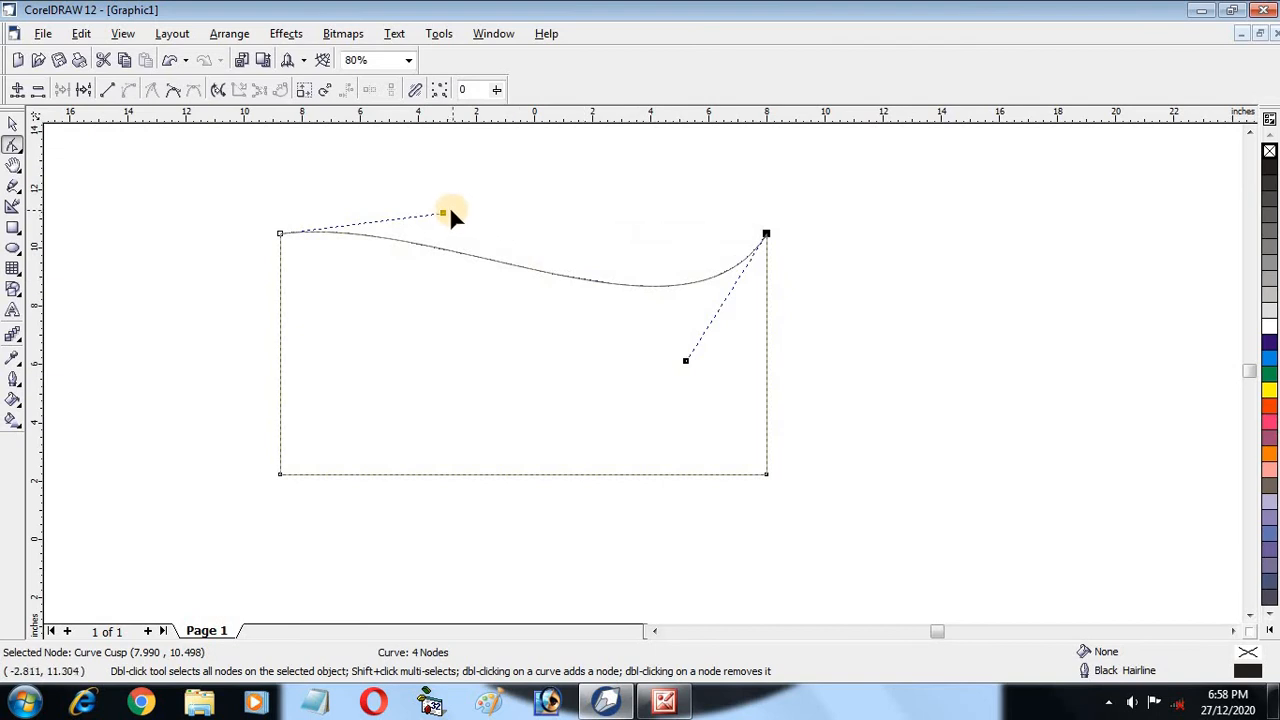
pyautogui.moveTo(443, 212); pyautogui.dragTo(437, 158)
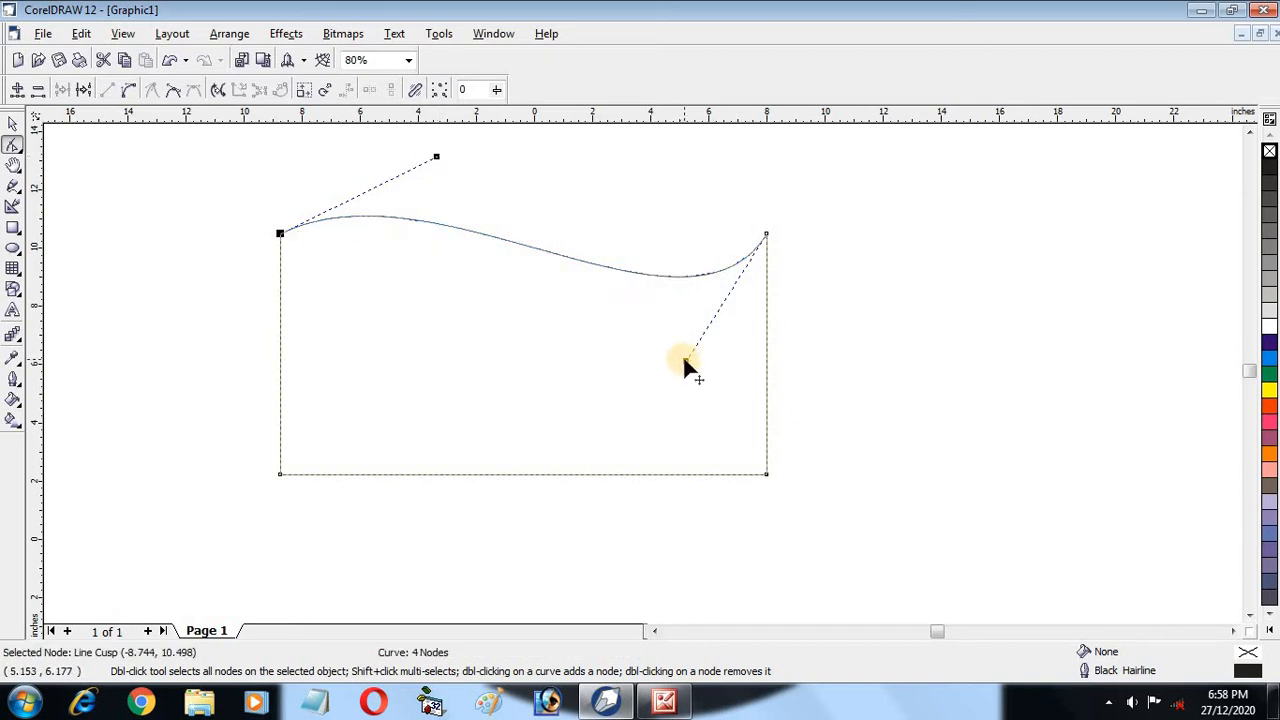
pyautogui.moveTo(684, 360); pyautogui.dragTo(822, 312)
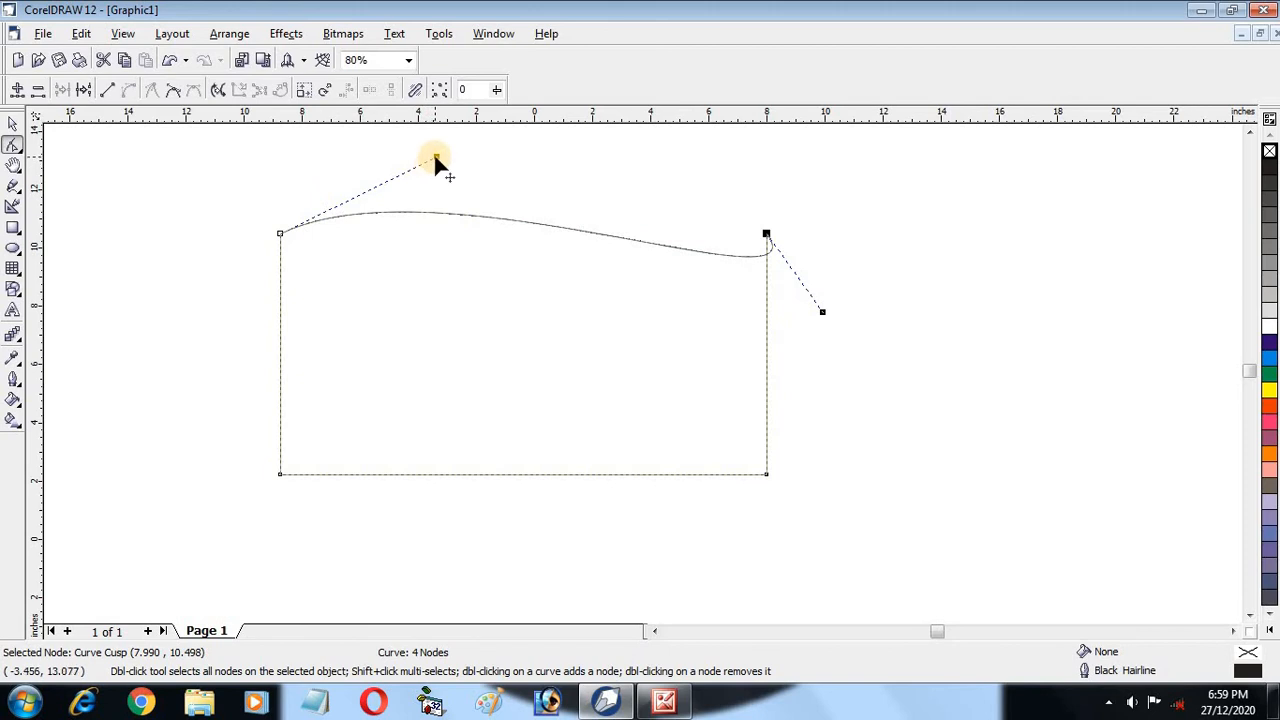
pyautogui.moveTo(436, 159); pyautogui.dragTo(224, 170)
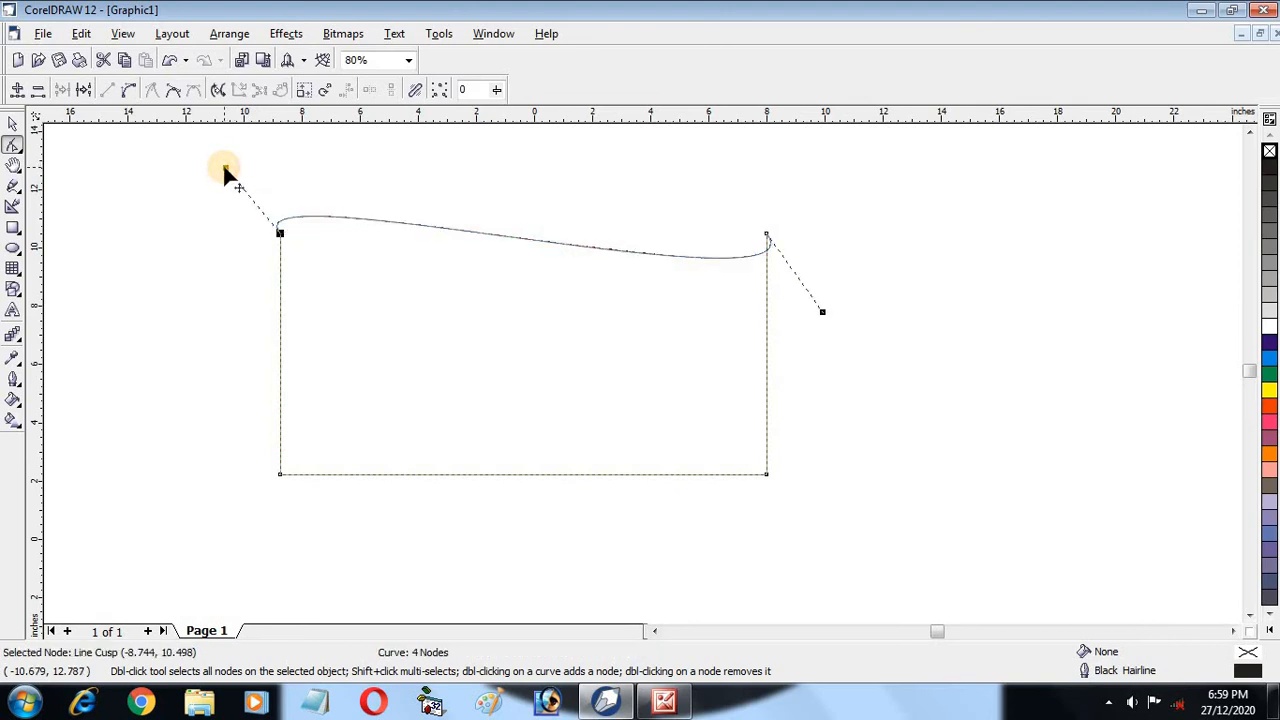
# - Add a node at the middle of the wavy top edge and swing its right handle about 4 inches right and 3.5 inches down
pyautogui.click(1070, 386)
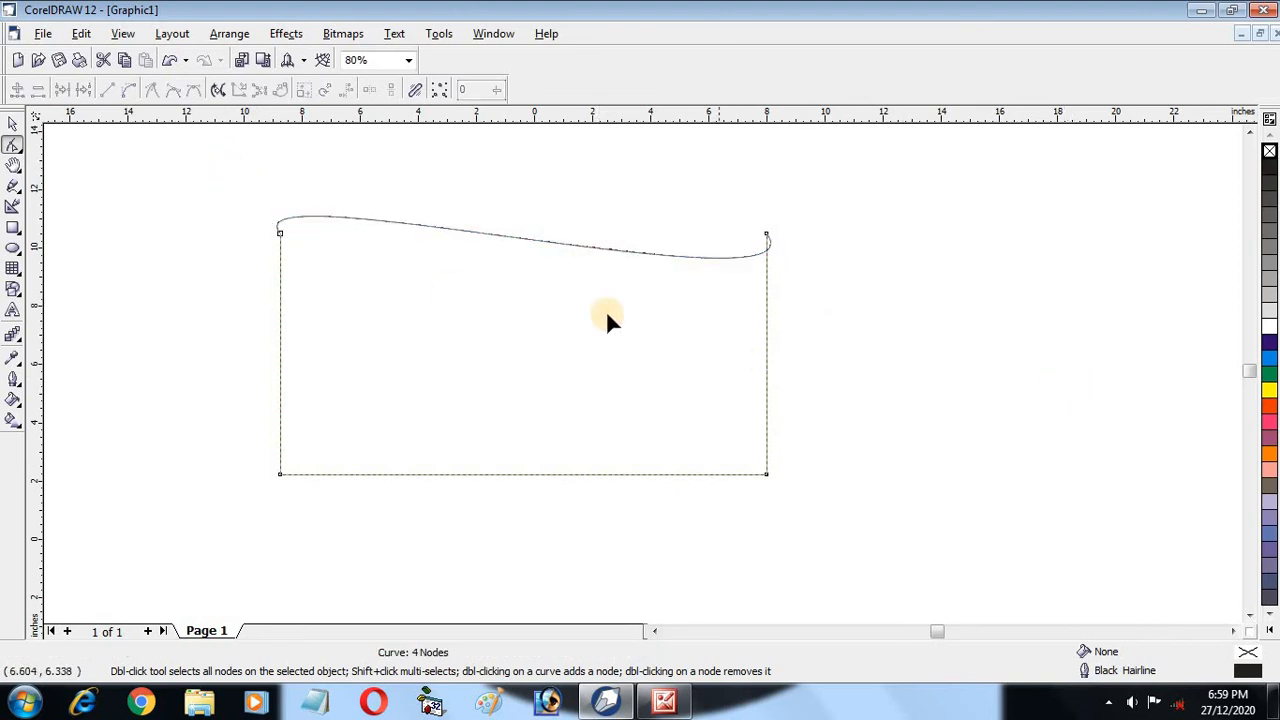
pyautogui.click(512, 237)
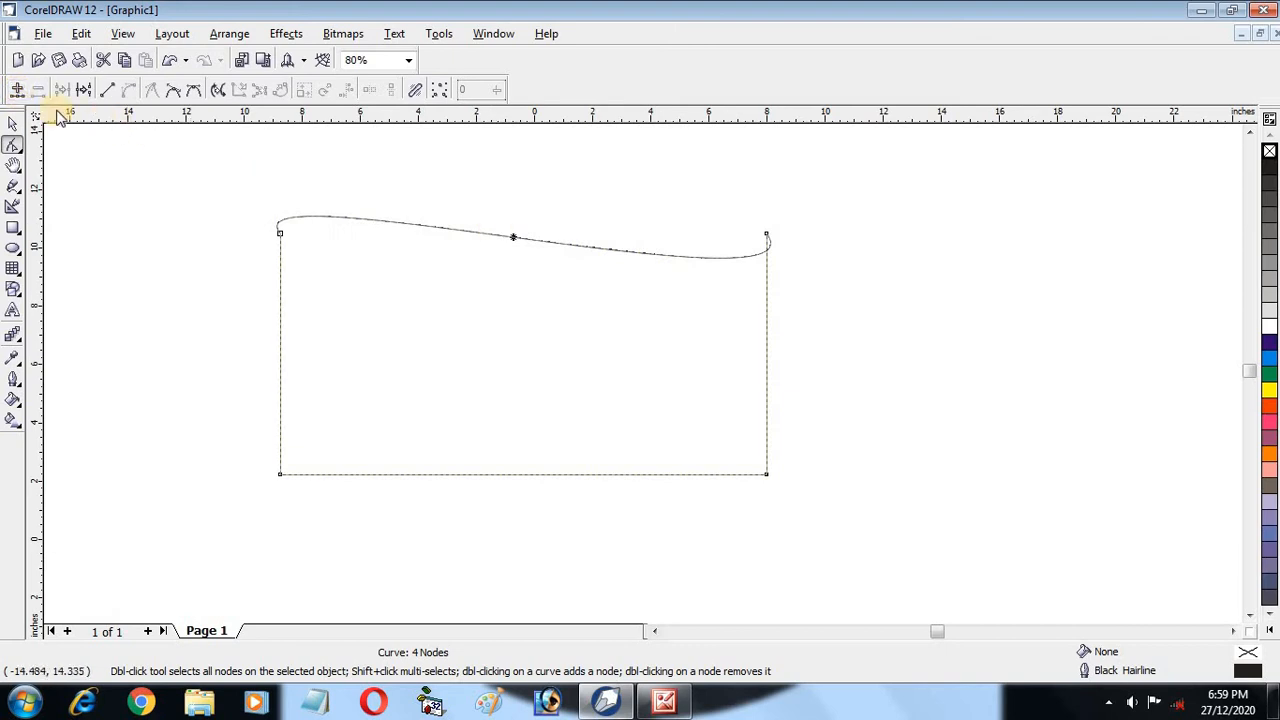
pyautogui.click(16, 90)
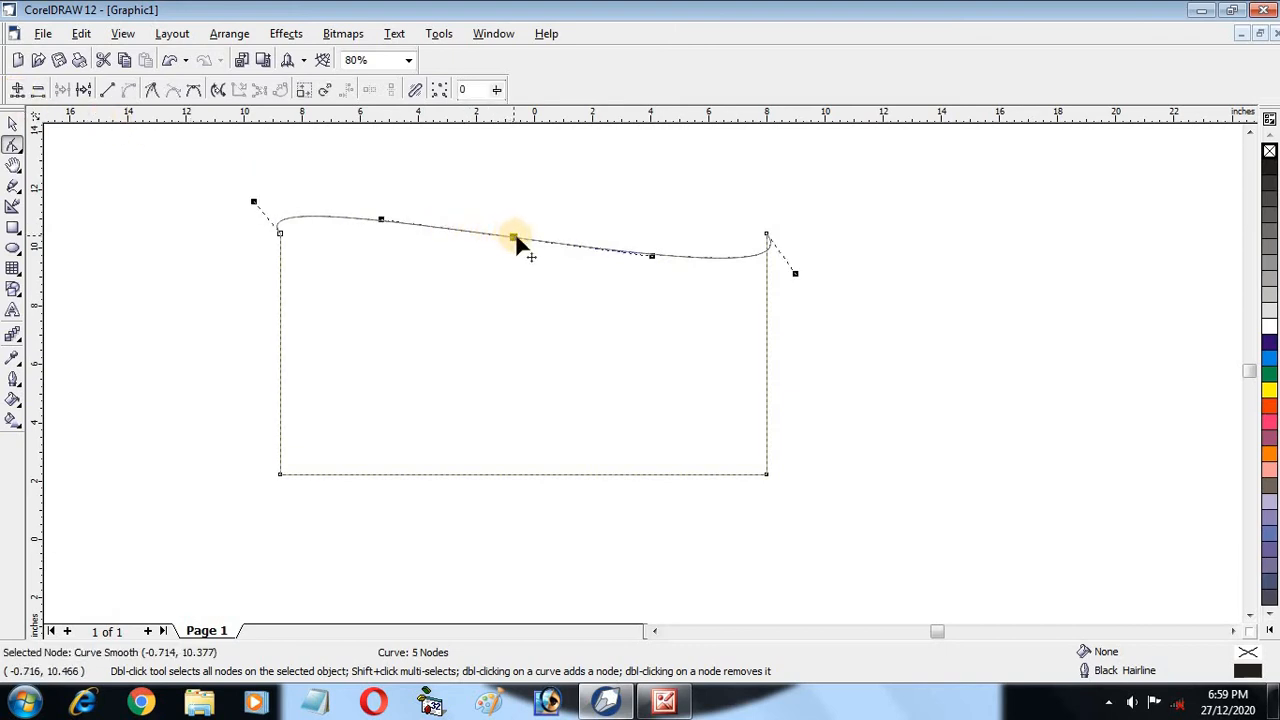
pyautogui.moveTo(650, 253); pyautogui.dragTo(631, 304)
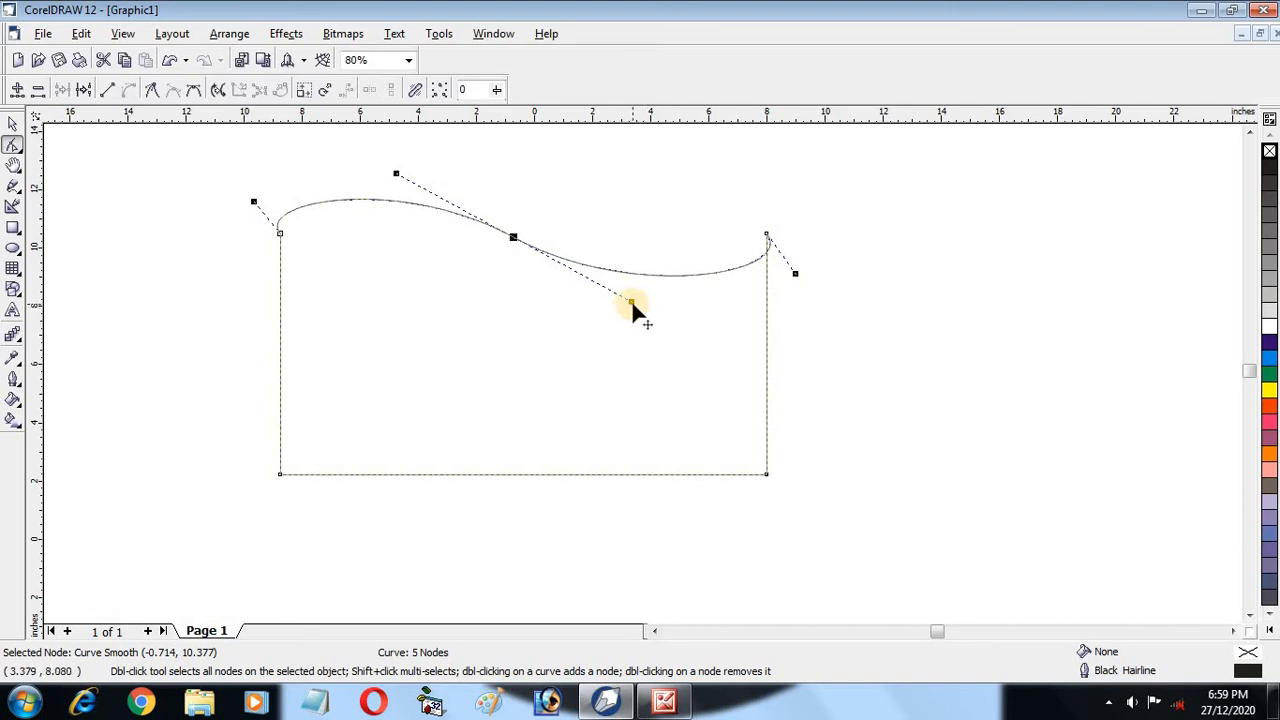
pyautogui.moveTo(631, 300); pyautogui.dragTo(600, 351)
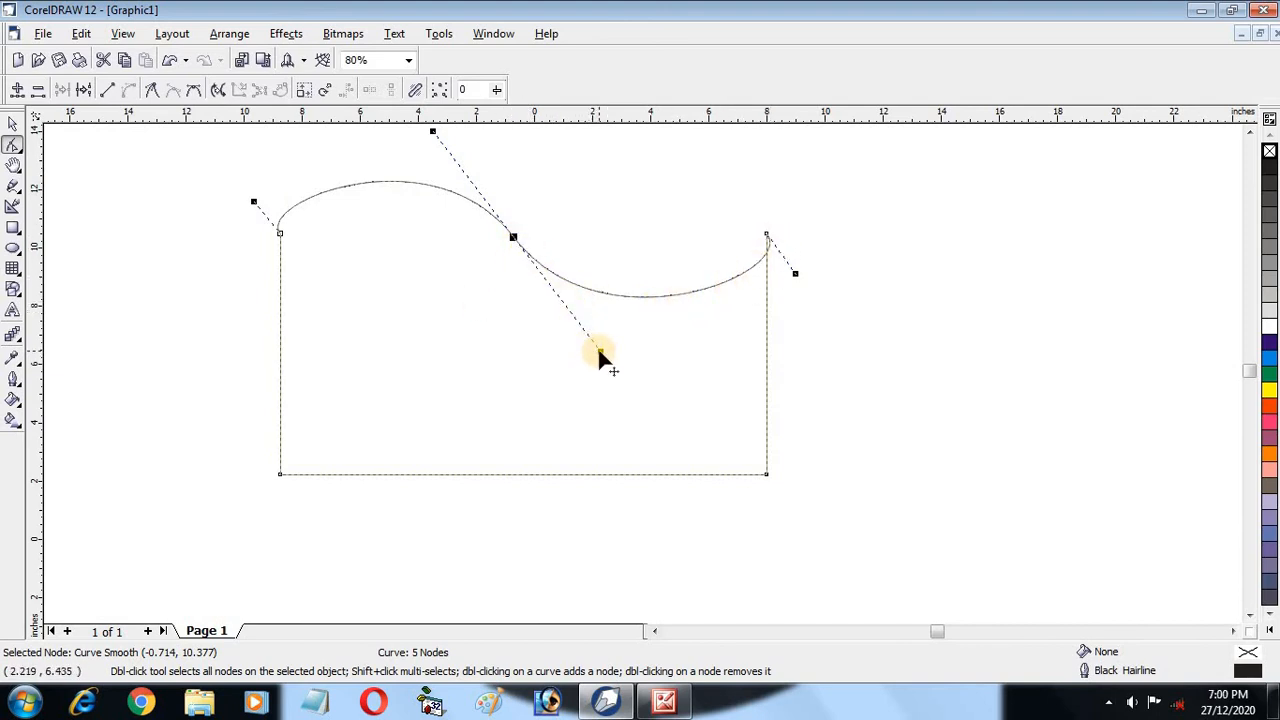
pyautogui.moveTo(598, 352); pyautogui.dragTo(629, 335)
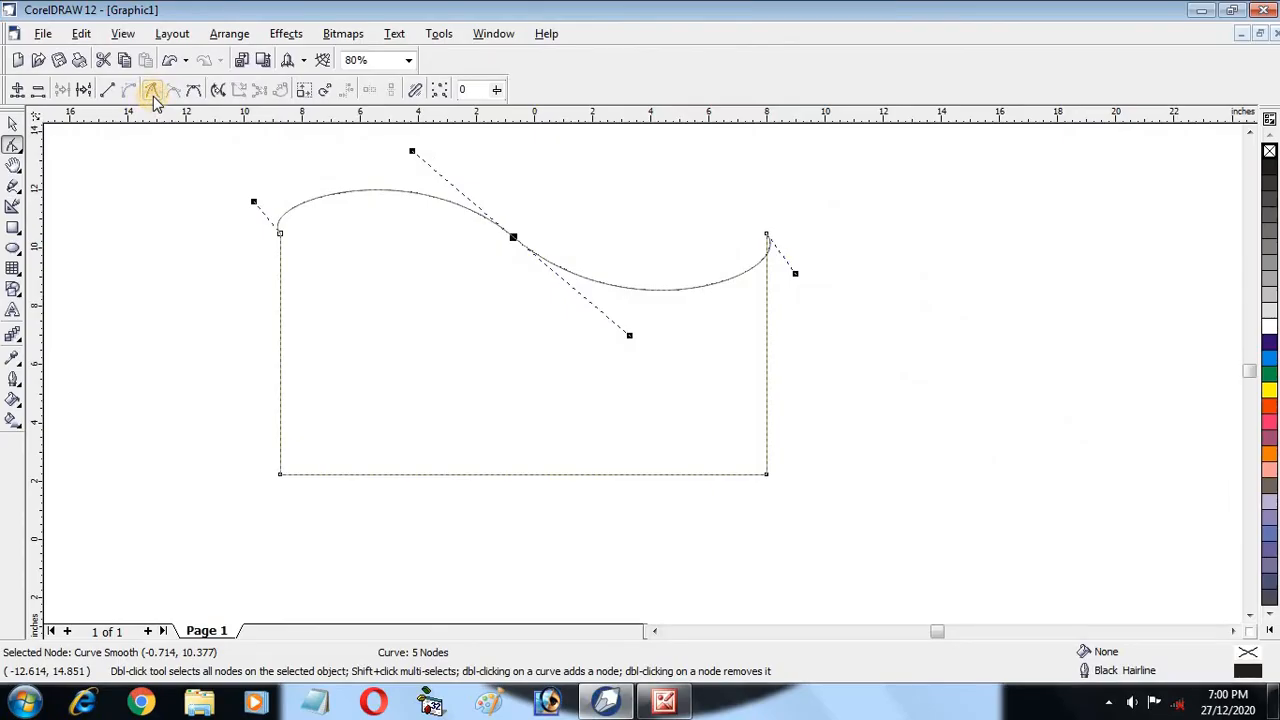
# - Make the top edge's middle node a cusp and move only its right handle, to about 1.1 inches right and 4.5 inches down from the node
pyautogui.click(512, 234)
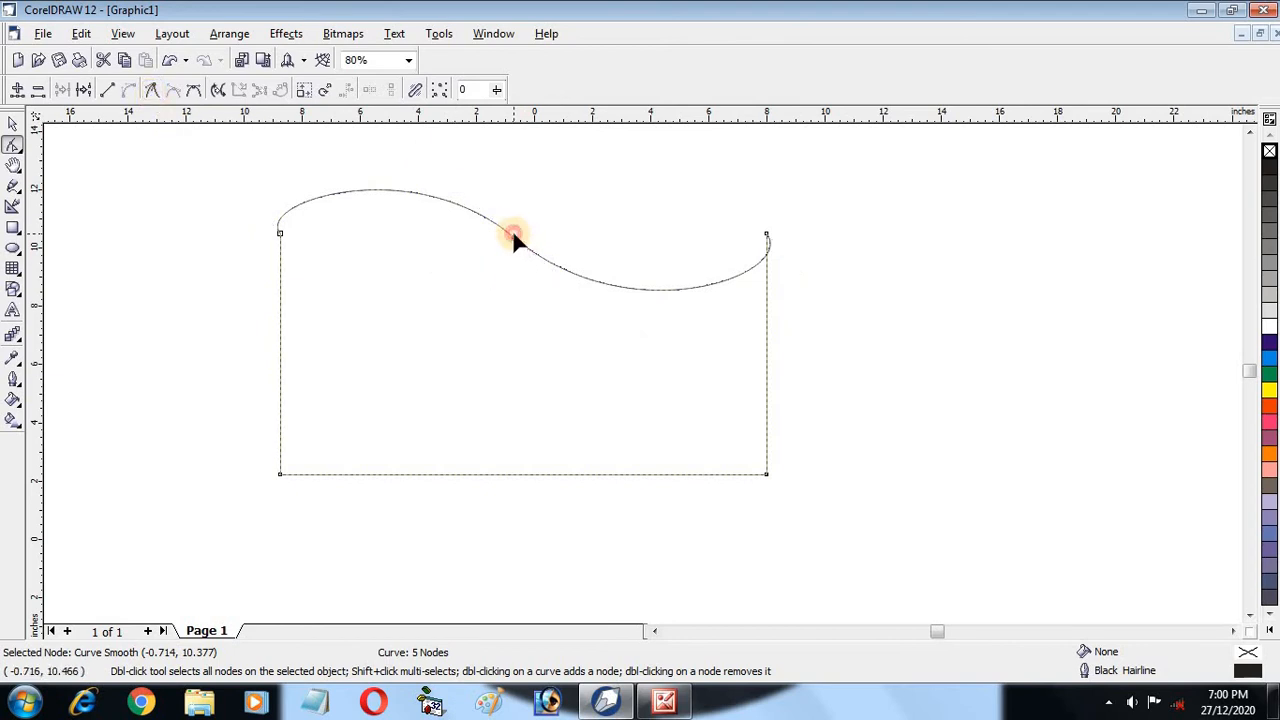
pyautogui.click(513, 237)
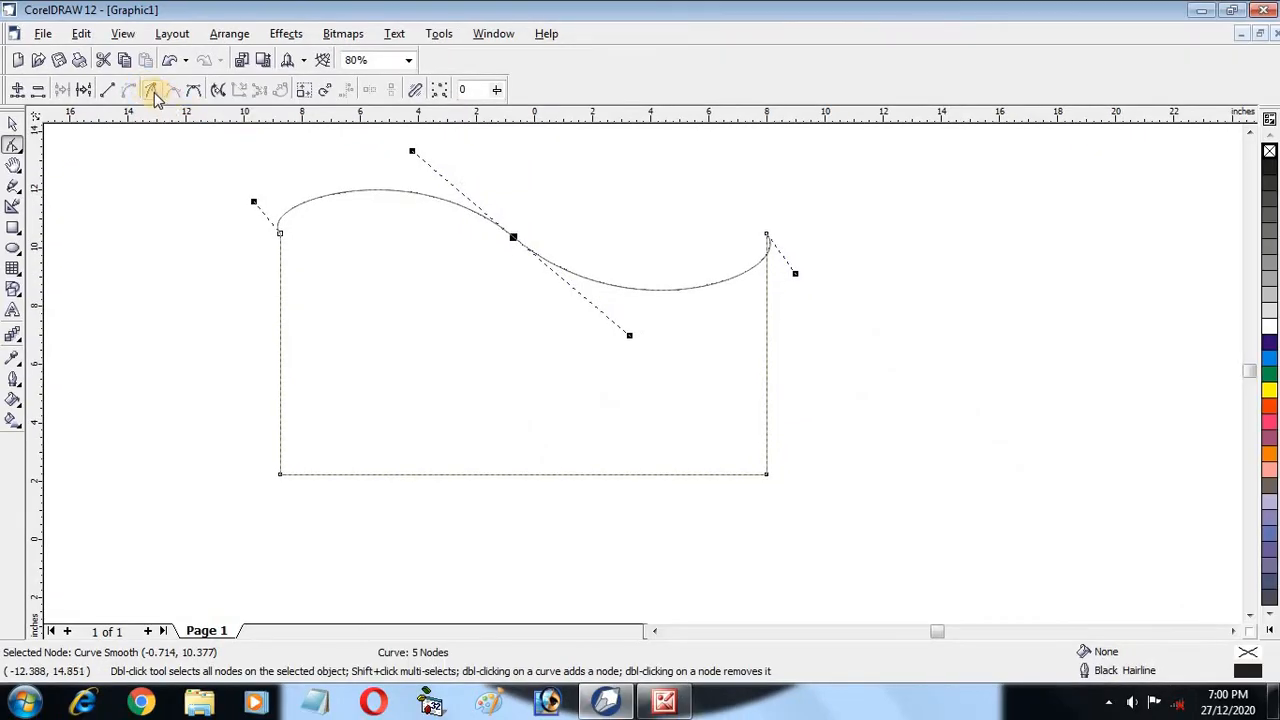
pyautogui.click(153, 92)
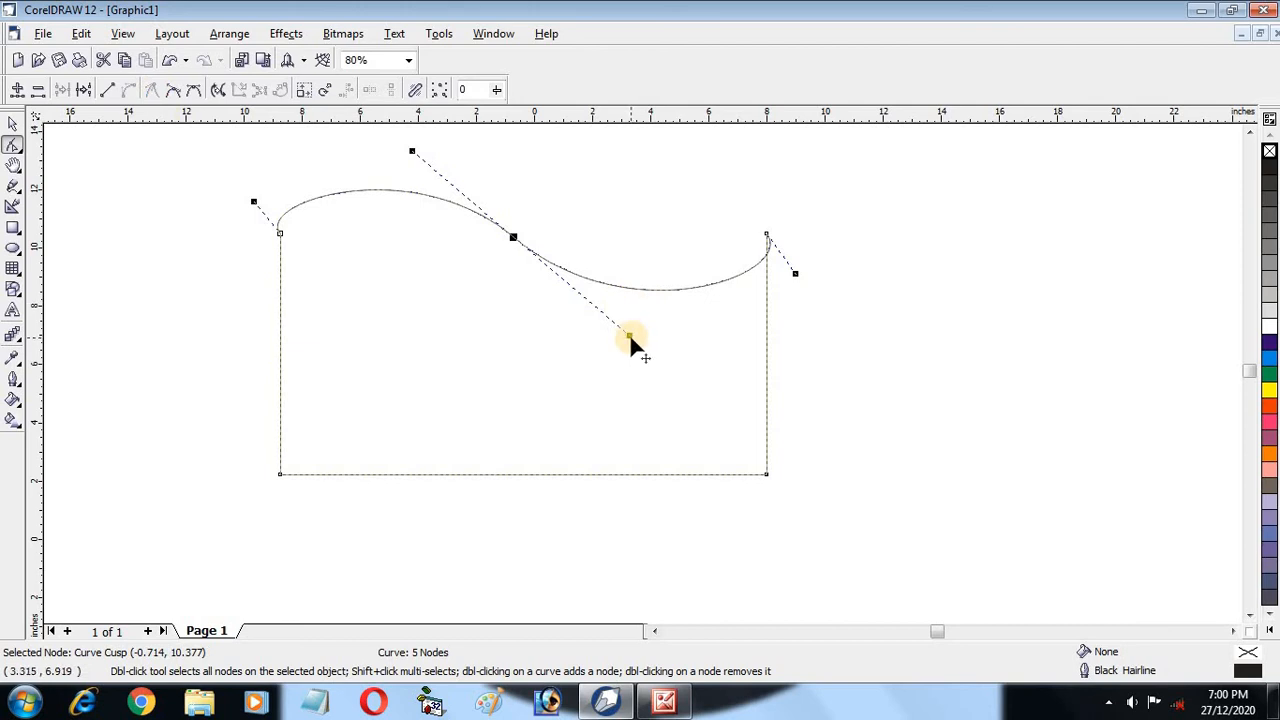
pyautogui.moveTo(629, 333); pyautogui.dragTo(537, 370)
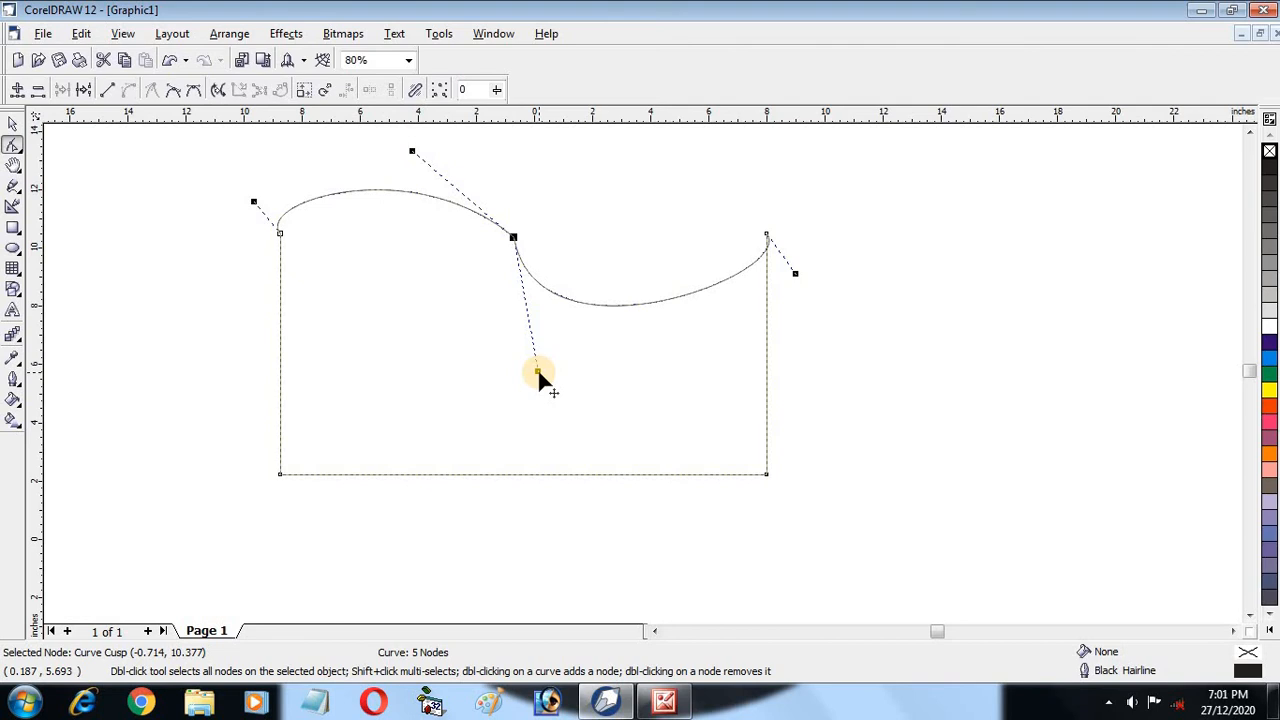
pyautogui.moveTo(538, 370); pyautogui.dragTo(545, 489)
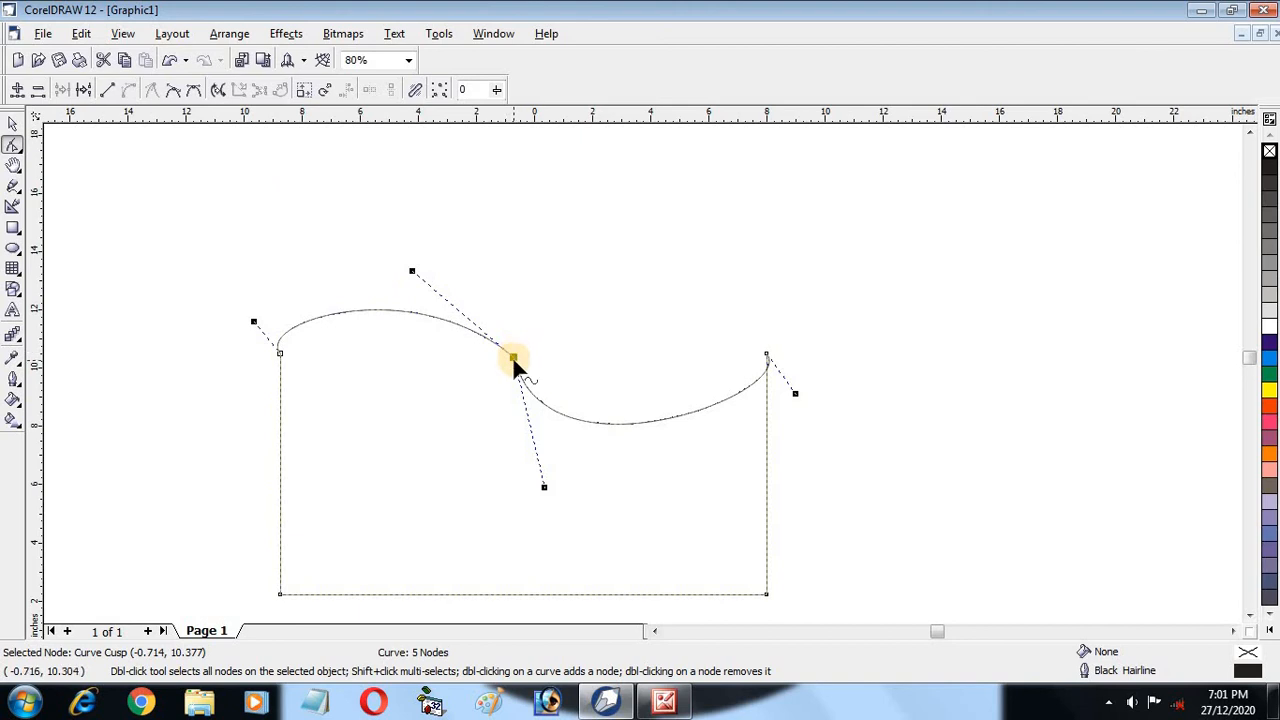
# - Make the middle node smooth and set its right handle about 2.9 inches right and 2.2 inches down, trying a much longer handle first
pyautogui.click(175, 93)
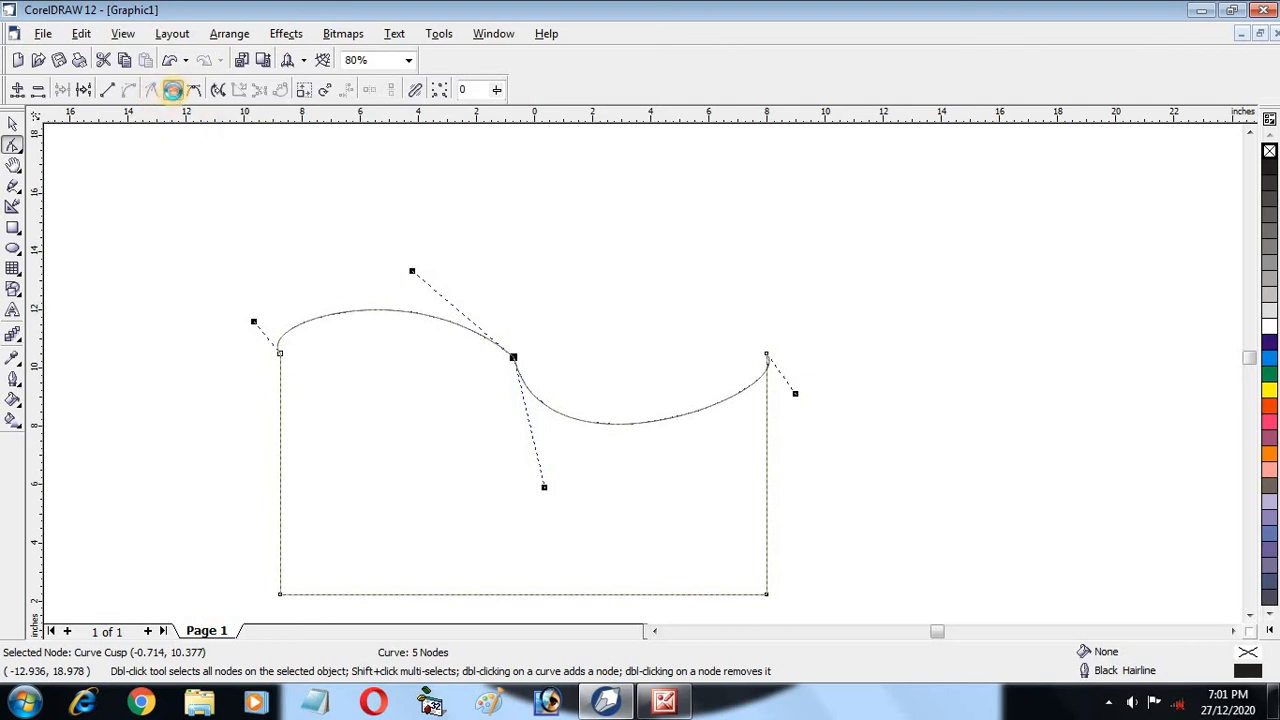
pyautogui.moveTo(598, 470); pyautogui.dragTo(866, 543)
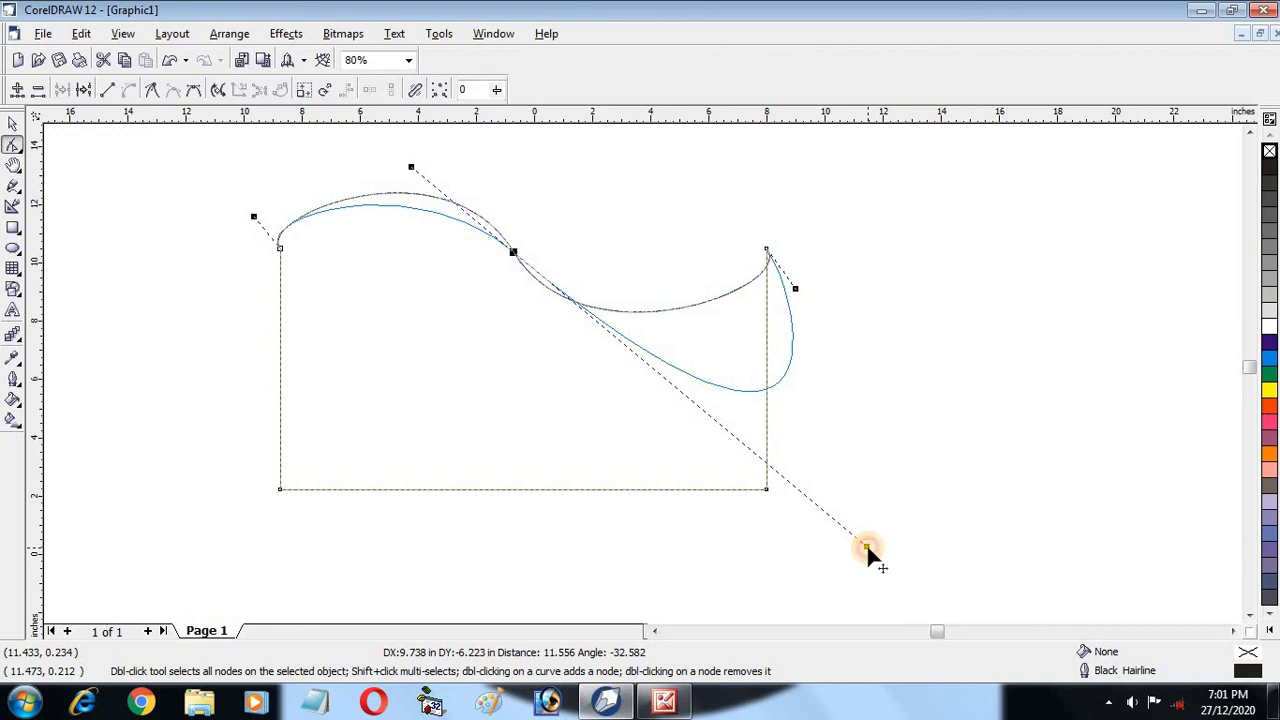
pyautogui.moveTo(866, 548); pyautogui.dragTo(598, 321)
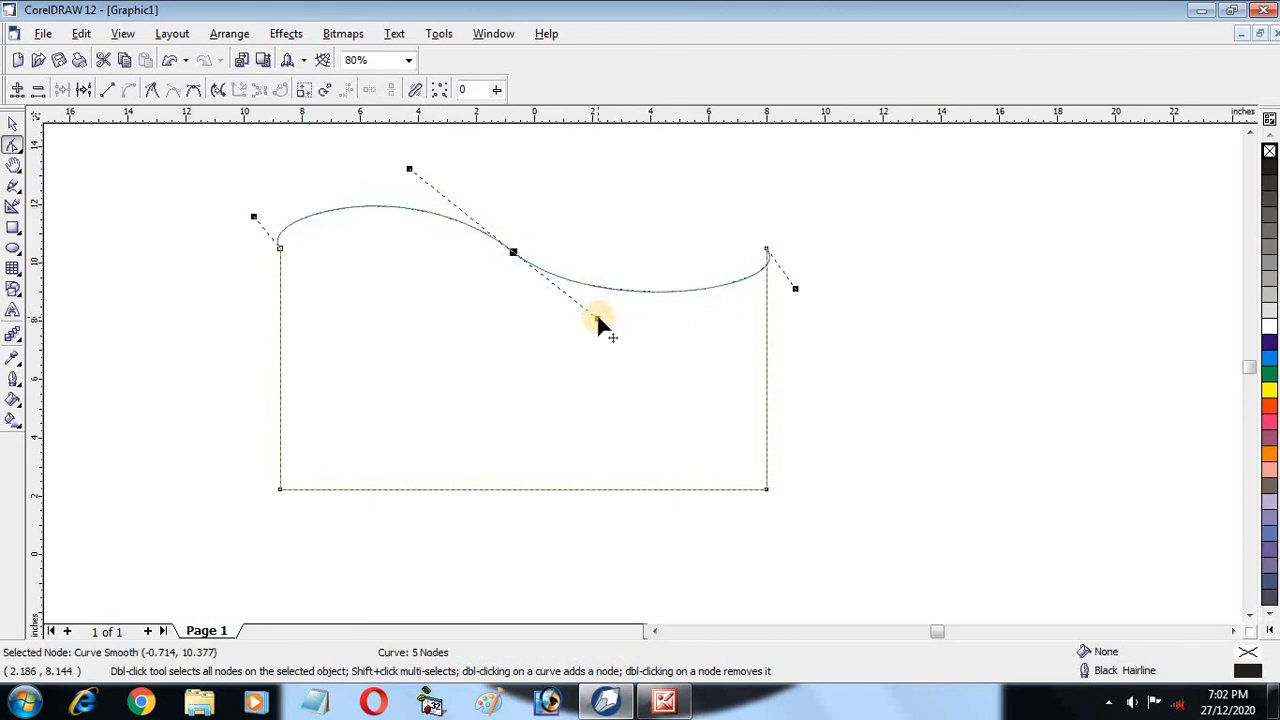
# - Make the middle node symmetrical and flip the wave, with its left handle about 4.4 inches left and 3.7 inches down from the node
pyautogui.click(195, 92)
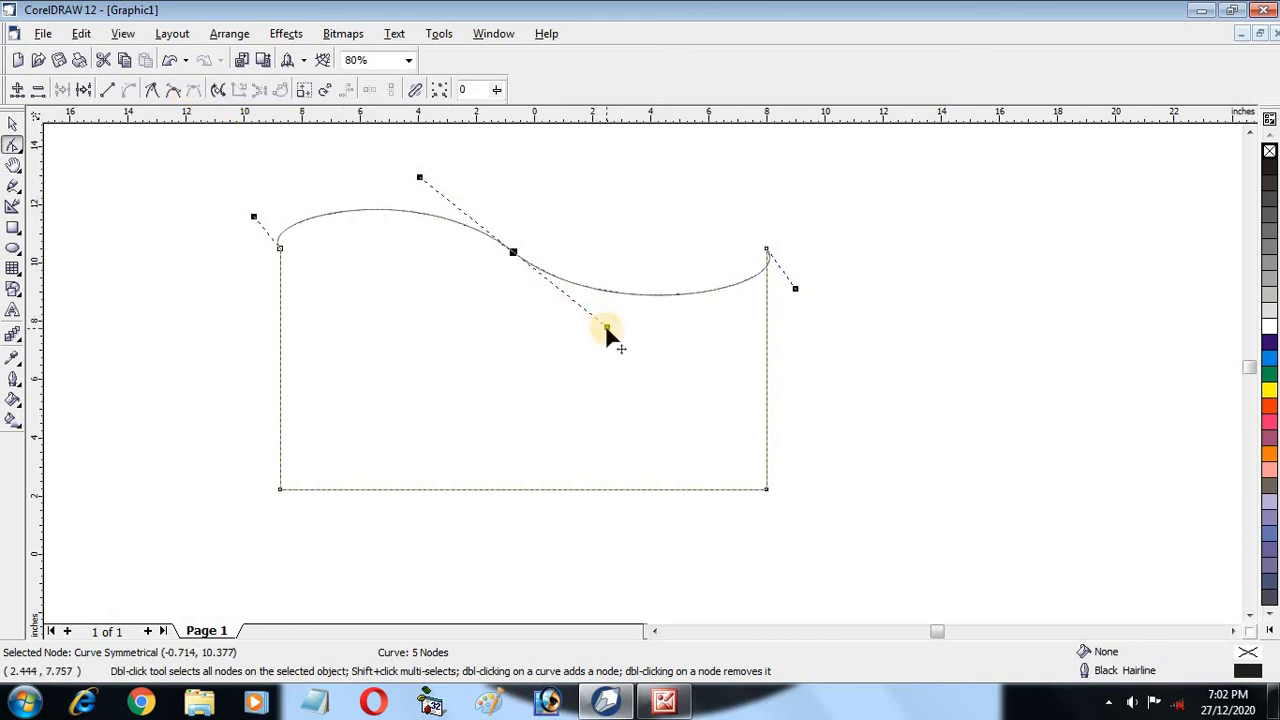
pyautogui.moveTo(606, 326); pyautogui.dragTo(643, 155)
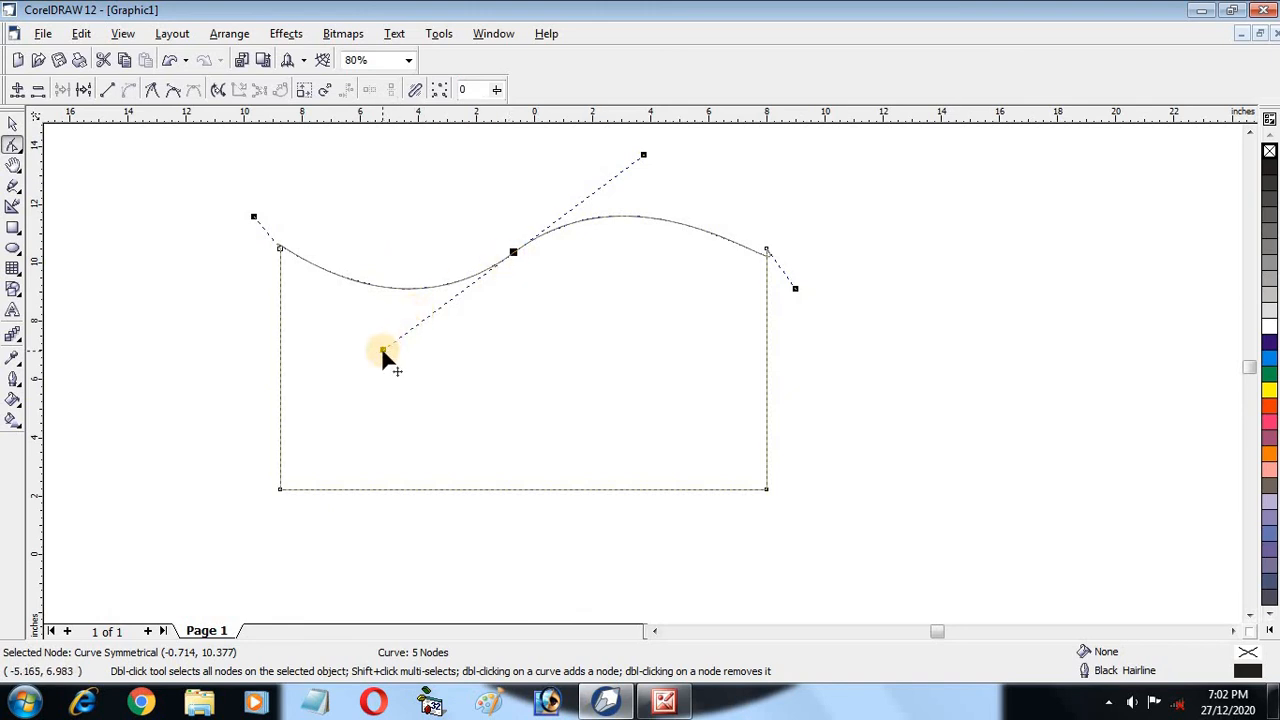
pyautogui.moveTo(384, 350); pyautogui.dragTo(384, 358)
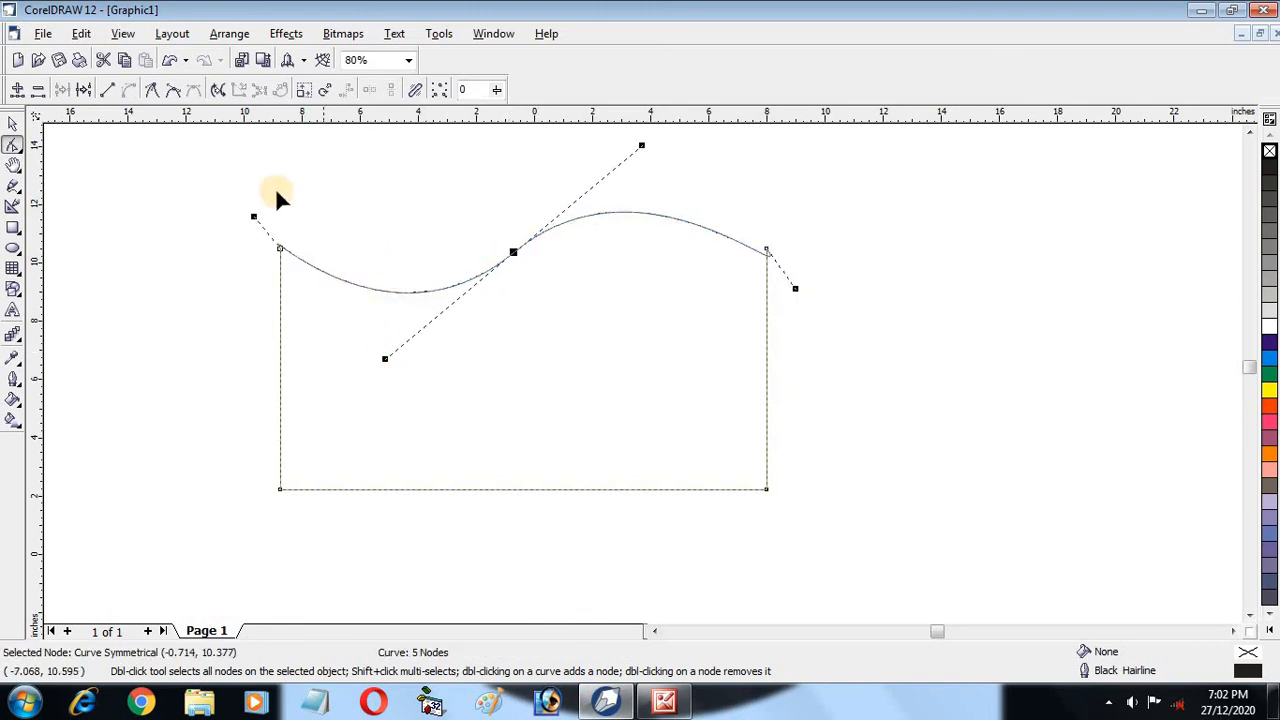
# - Change the middle node to a cusp and stretch its left handle alone to about 6.4 inches left and 6.2 inches down
pyautogui.click(151, 89)
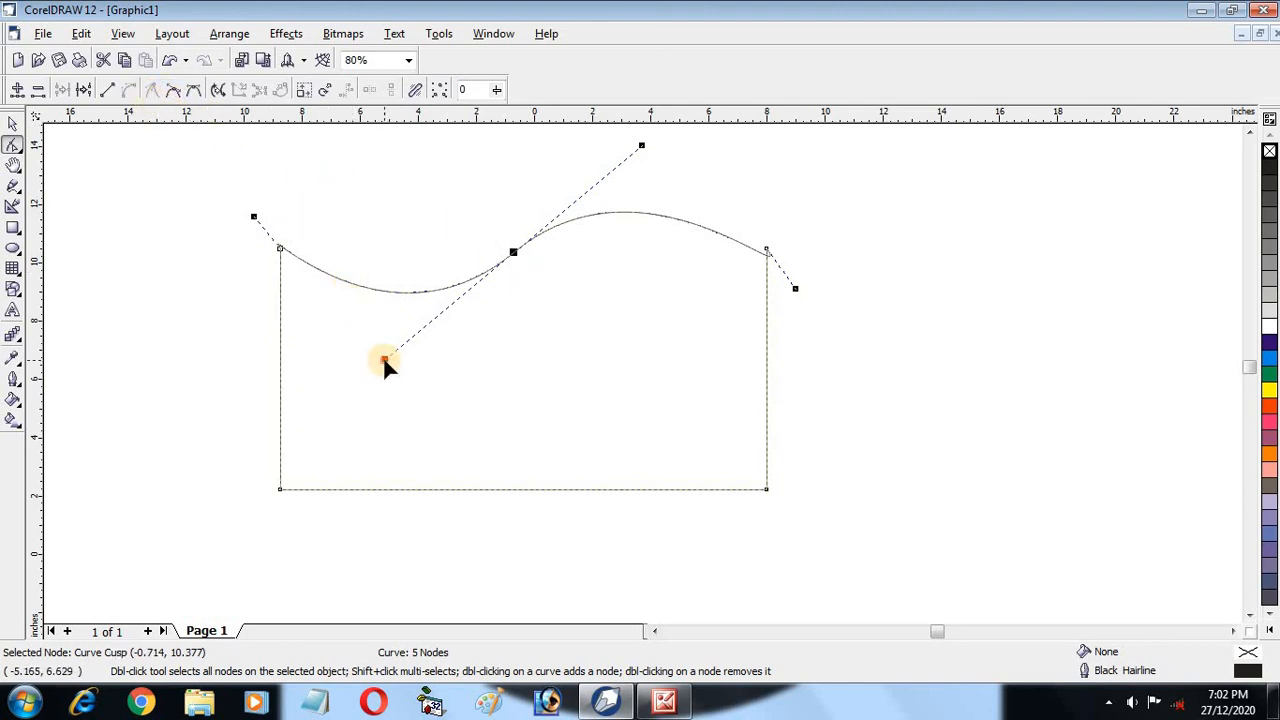
pyautogui.moveTo(385, 360); pyautogui.dragTo(326, 432)
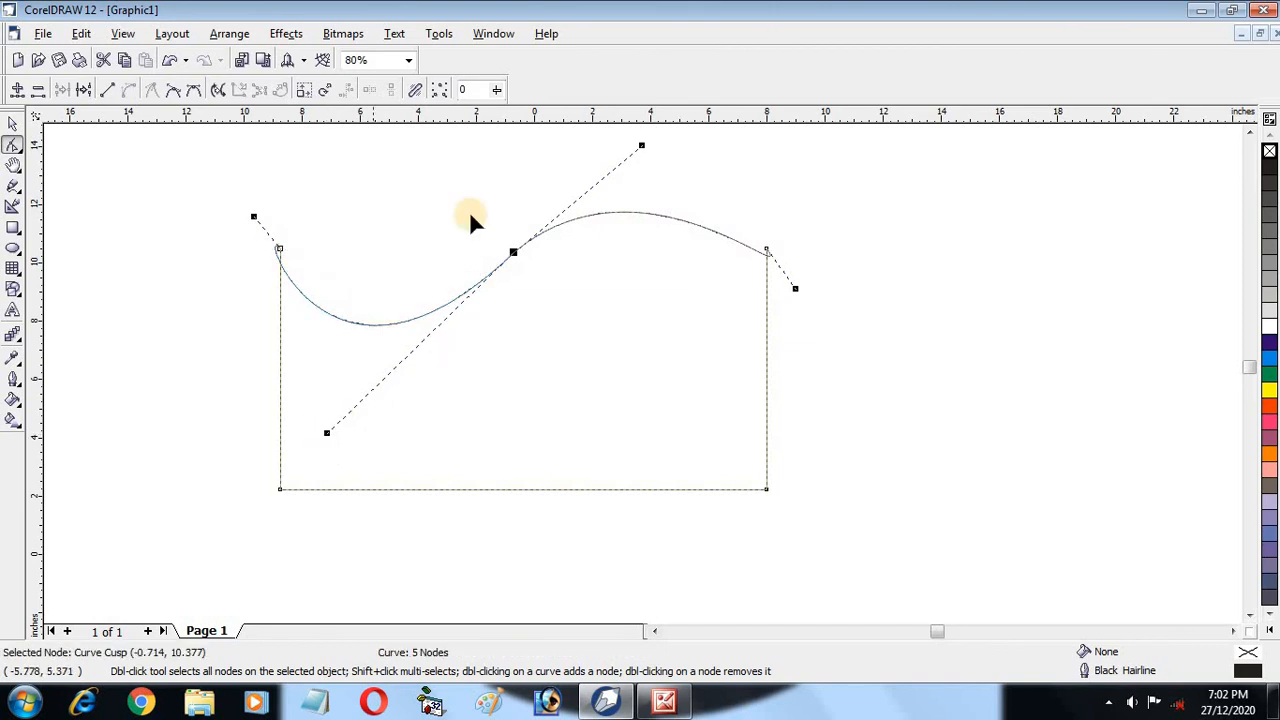
# - Change the middle node back to smooth and raise its left handle to about 5.7 inches left and 3.9 inches down
pyautogui.click(173, 90)
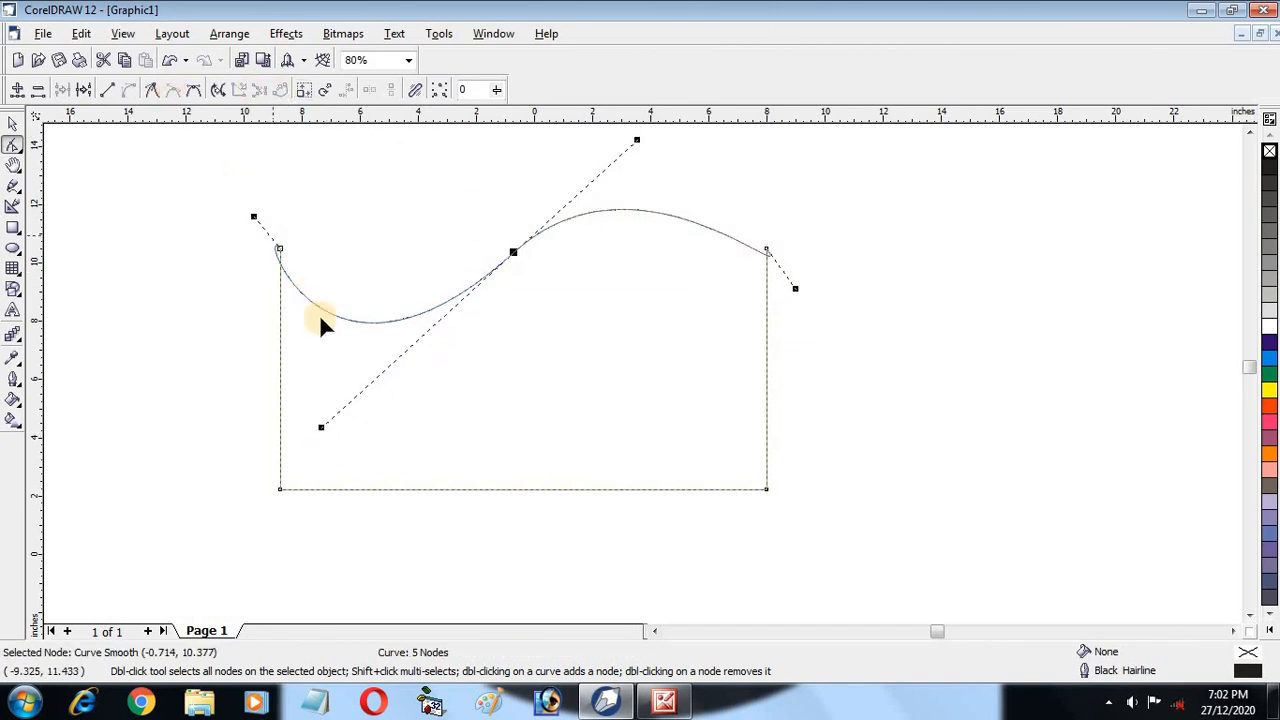
pyautogui.click(513, 251)
pyautogui.moveTo(319, 428); pyautogui.dragTo(345, 360)
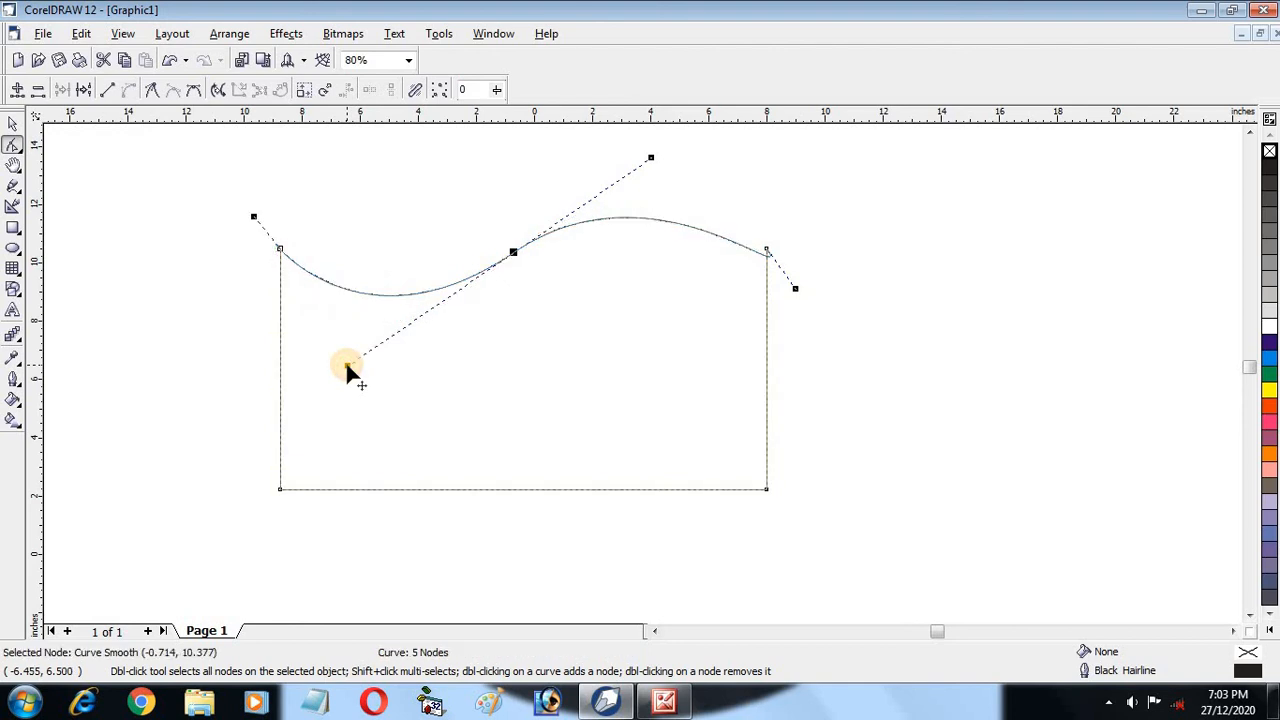
# - Make the middle node symmetrical again, stretch its handles outward, and bring them nearly level at about 5.2 inches either side of the node
pyautogui.click(194, 90)
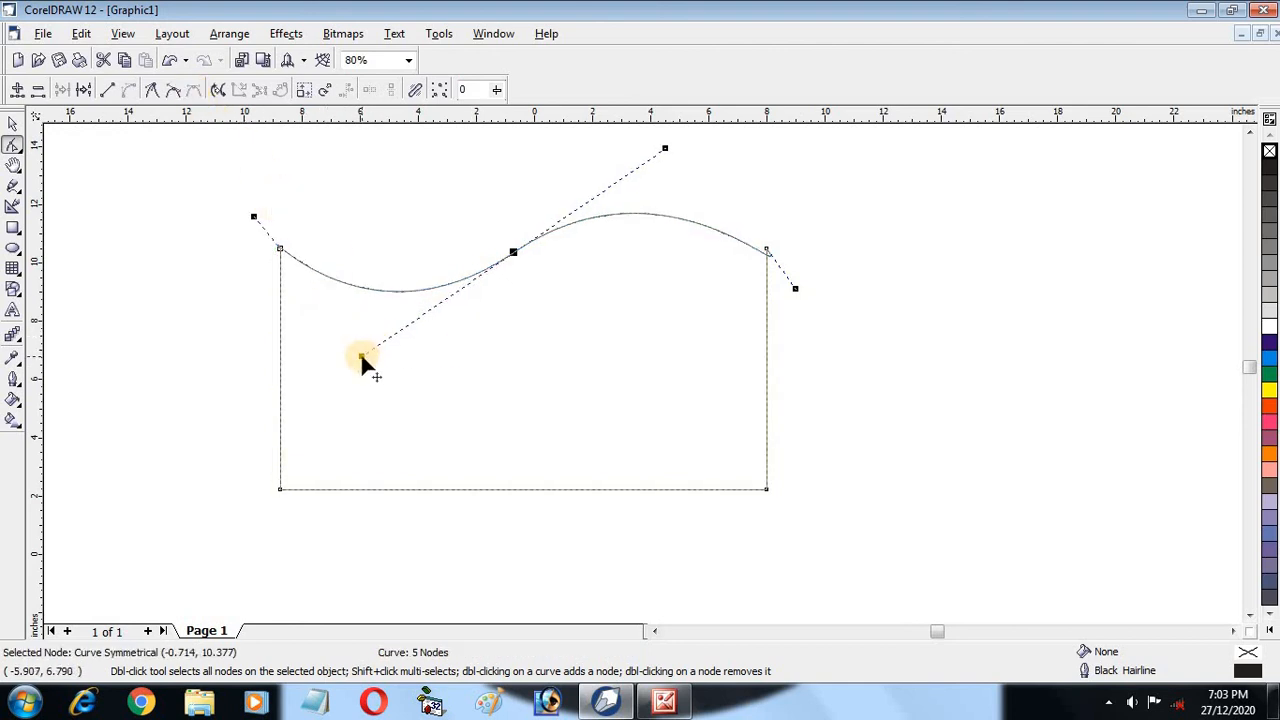
pyautogui.moveTo(362, 357); pyautogui.dragTo(211, 432)
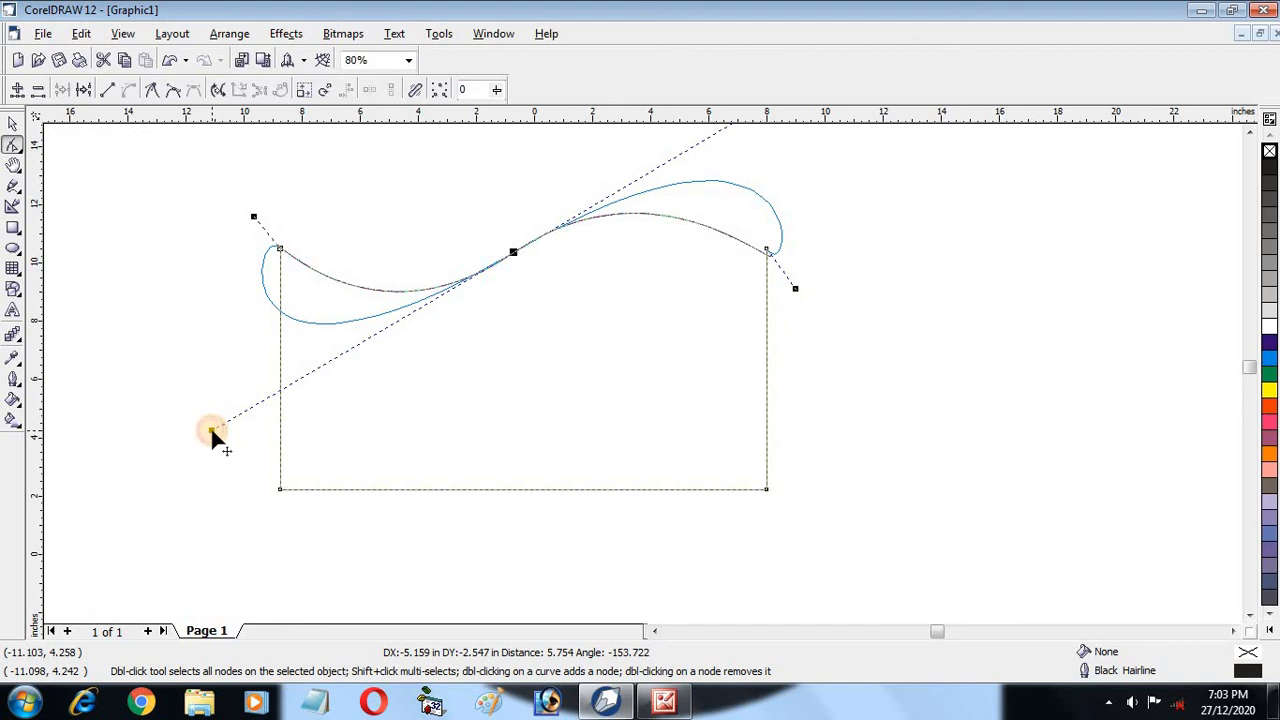
pyautogui.moveTo(212, 432); pyautogui.dragTo(360, 254)
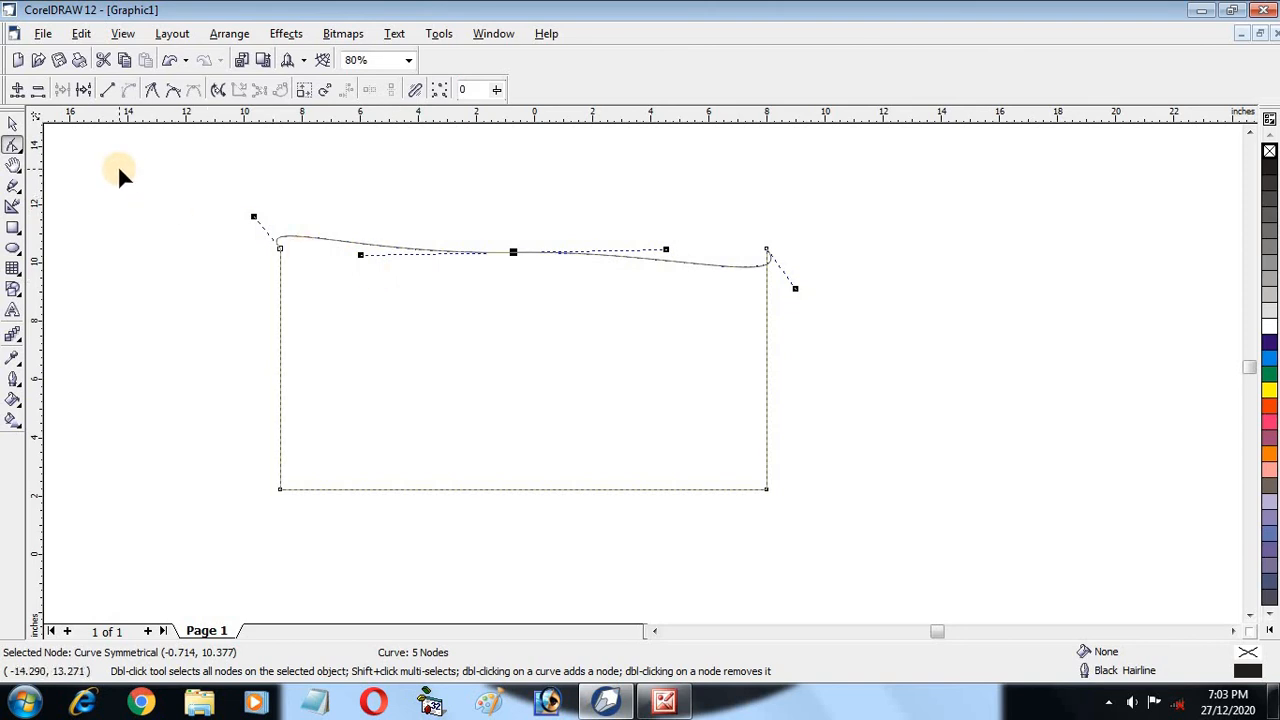